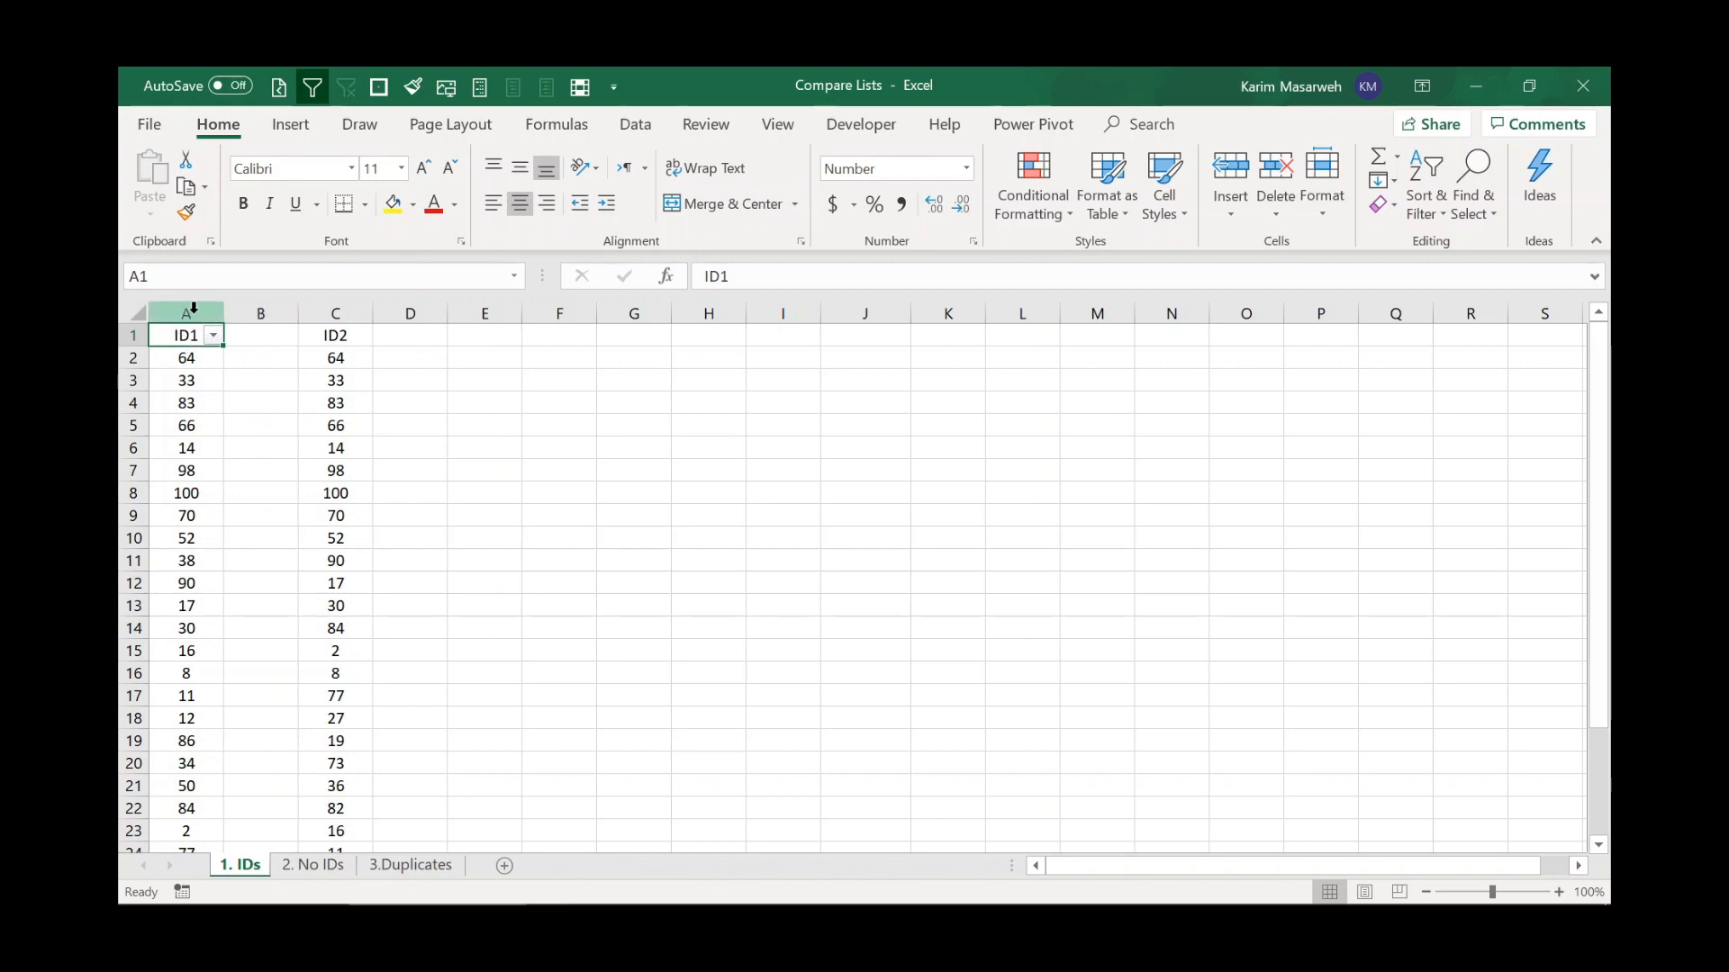
pyautogui.click(186, 360)
pyautogui.moveTo(191, 379); pyautogui.dragTo(186, 606)
pyautogui.click(187, 606)
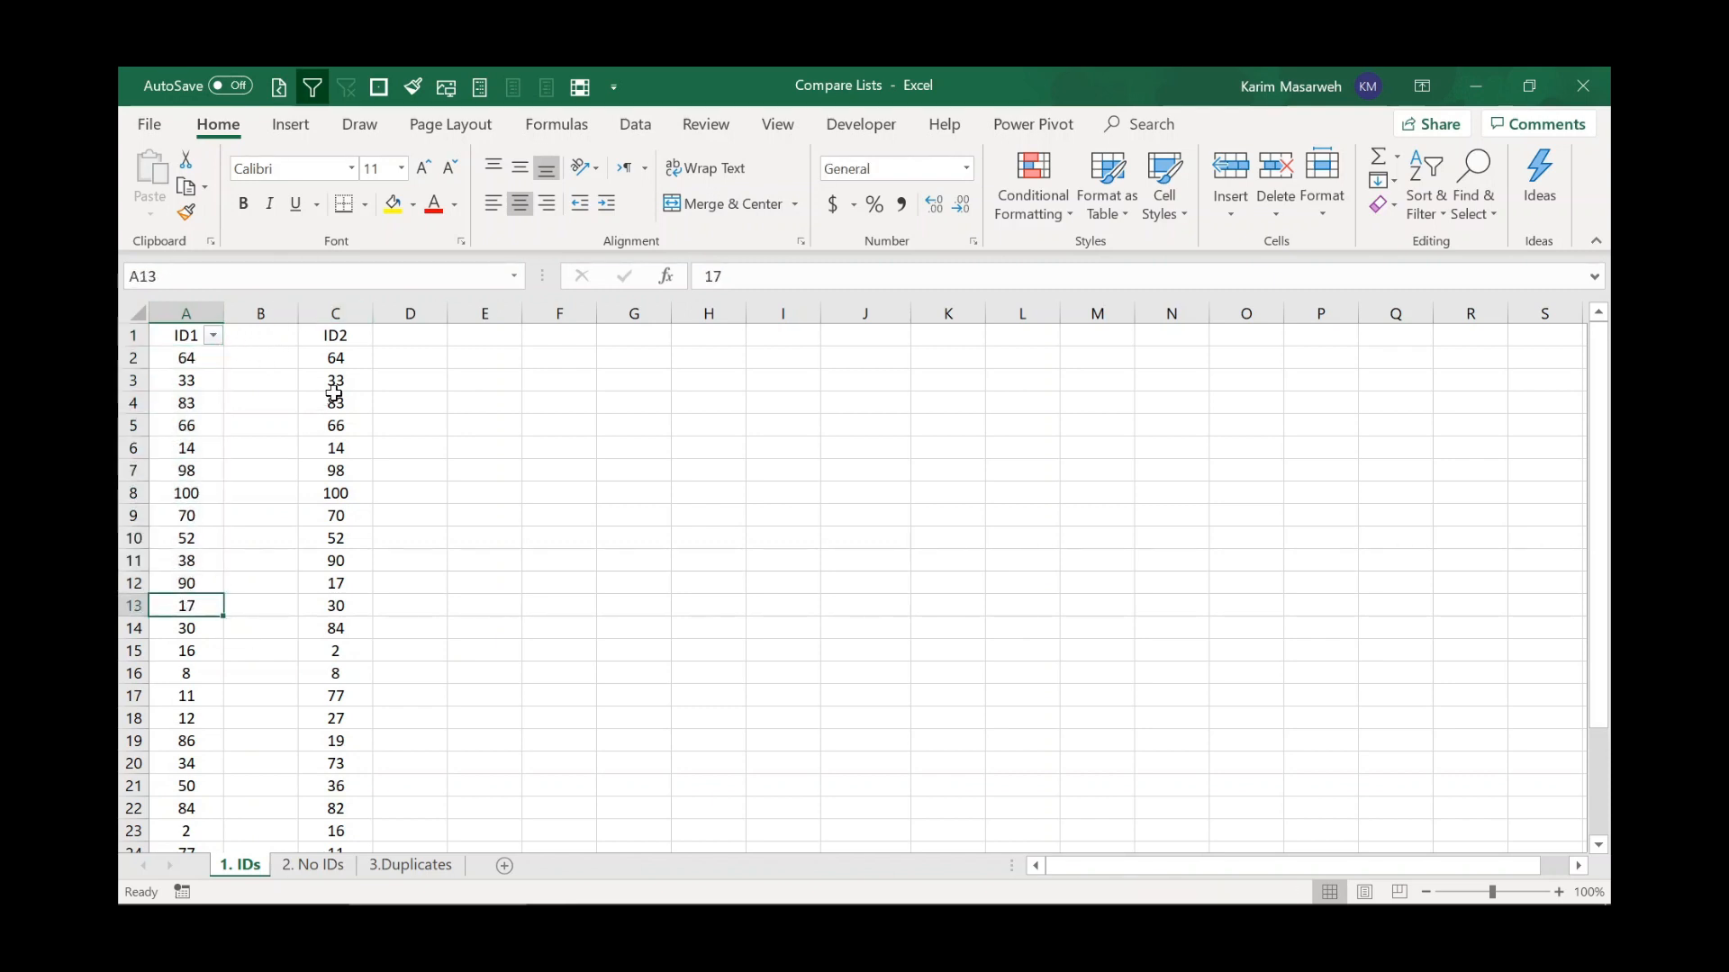
pyautogui.click(353, 360)
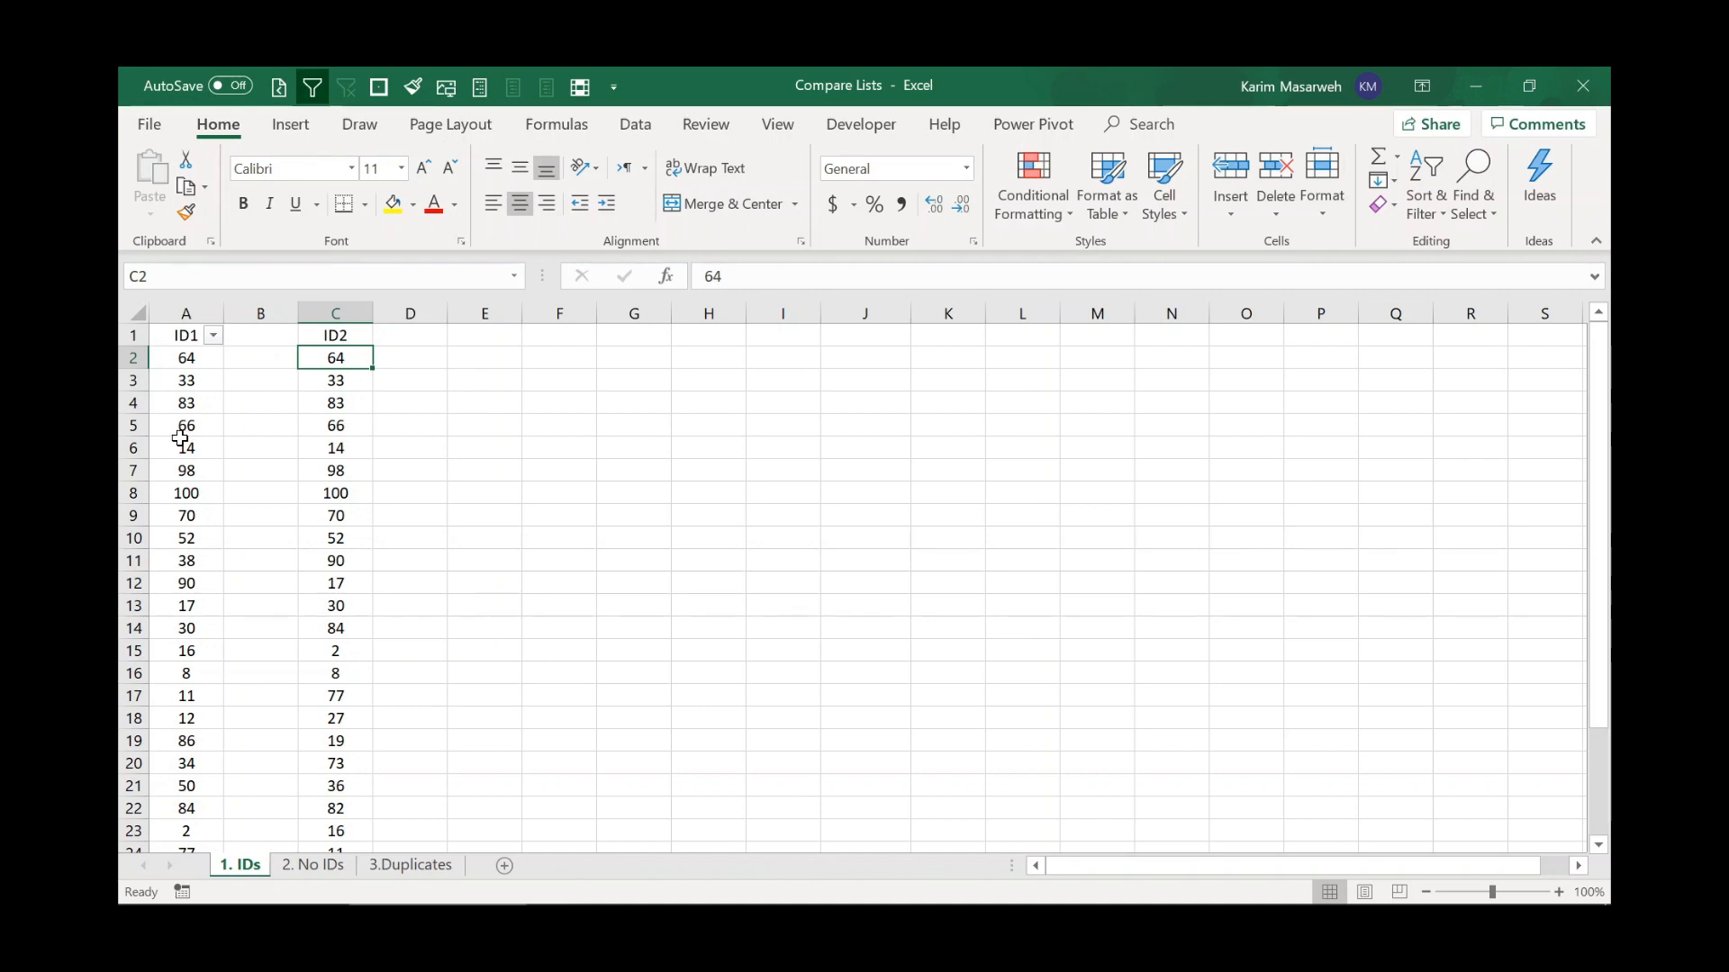
# Select both ID columns and highlight their unique values with Light Red Fill with Dark Red Text.
pyautogui.click(187, 337)
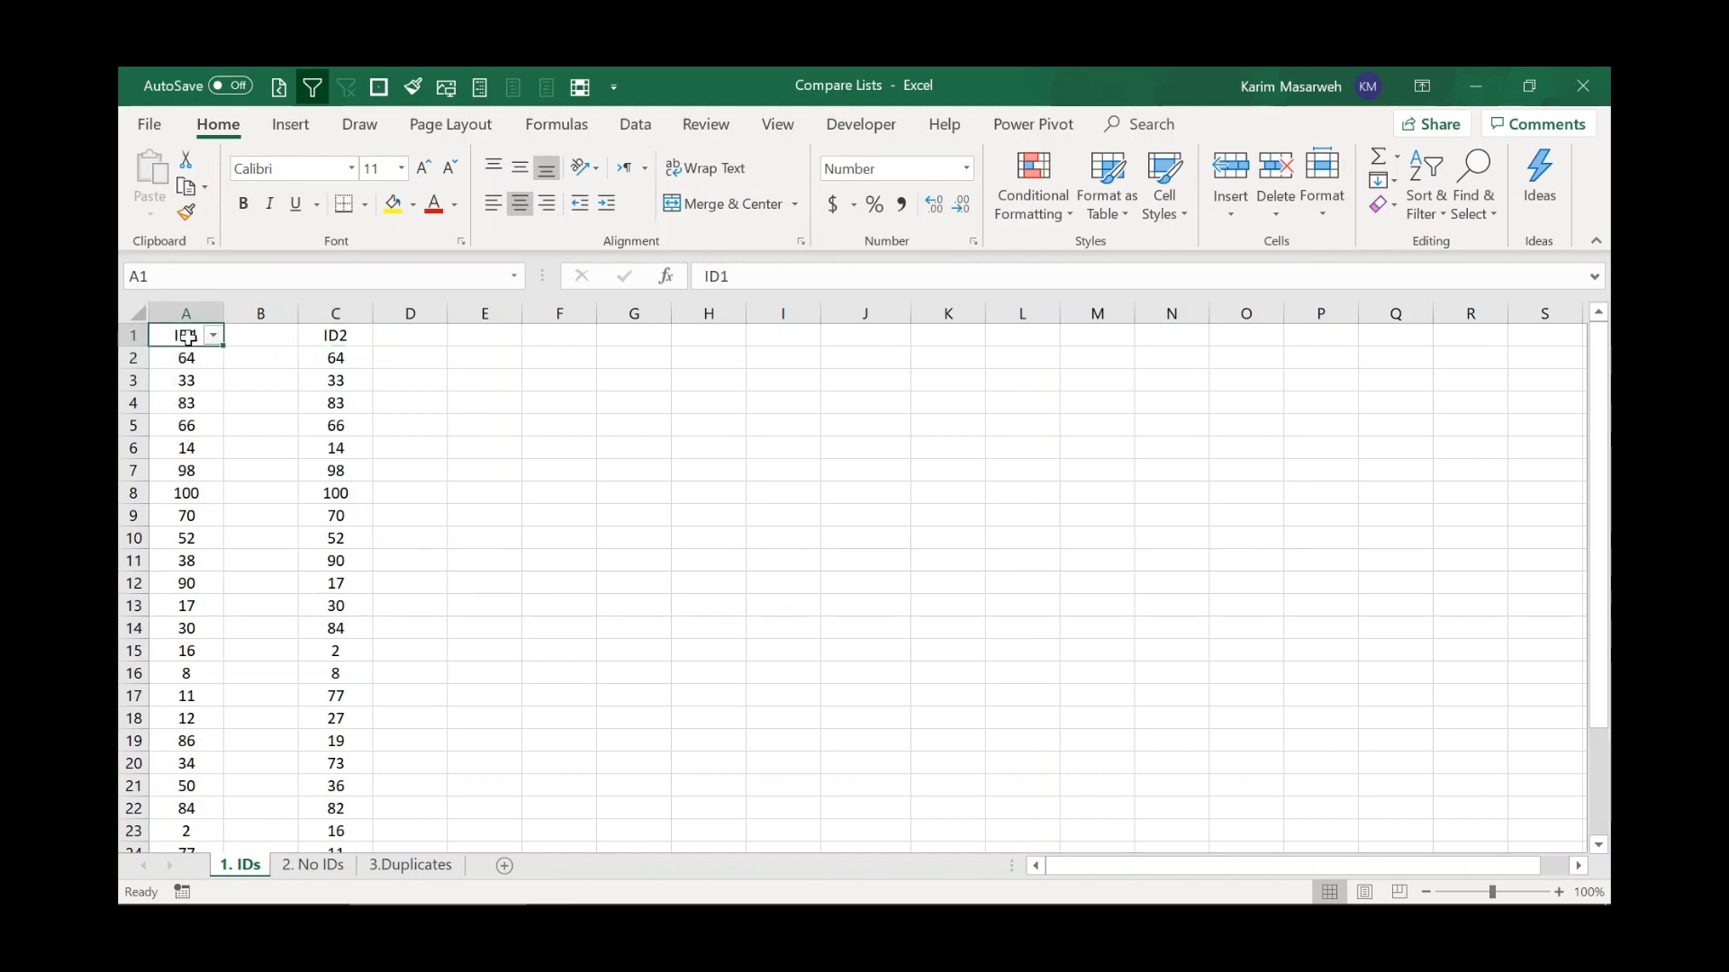
pyautogui.moveTo(188, 338); pyautogui.dragTo(196, 812)
pyautogui.scroll(2, 252, 630)
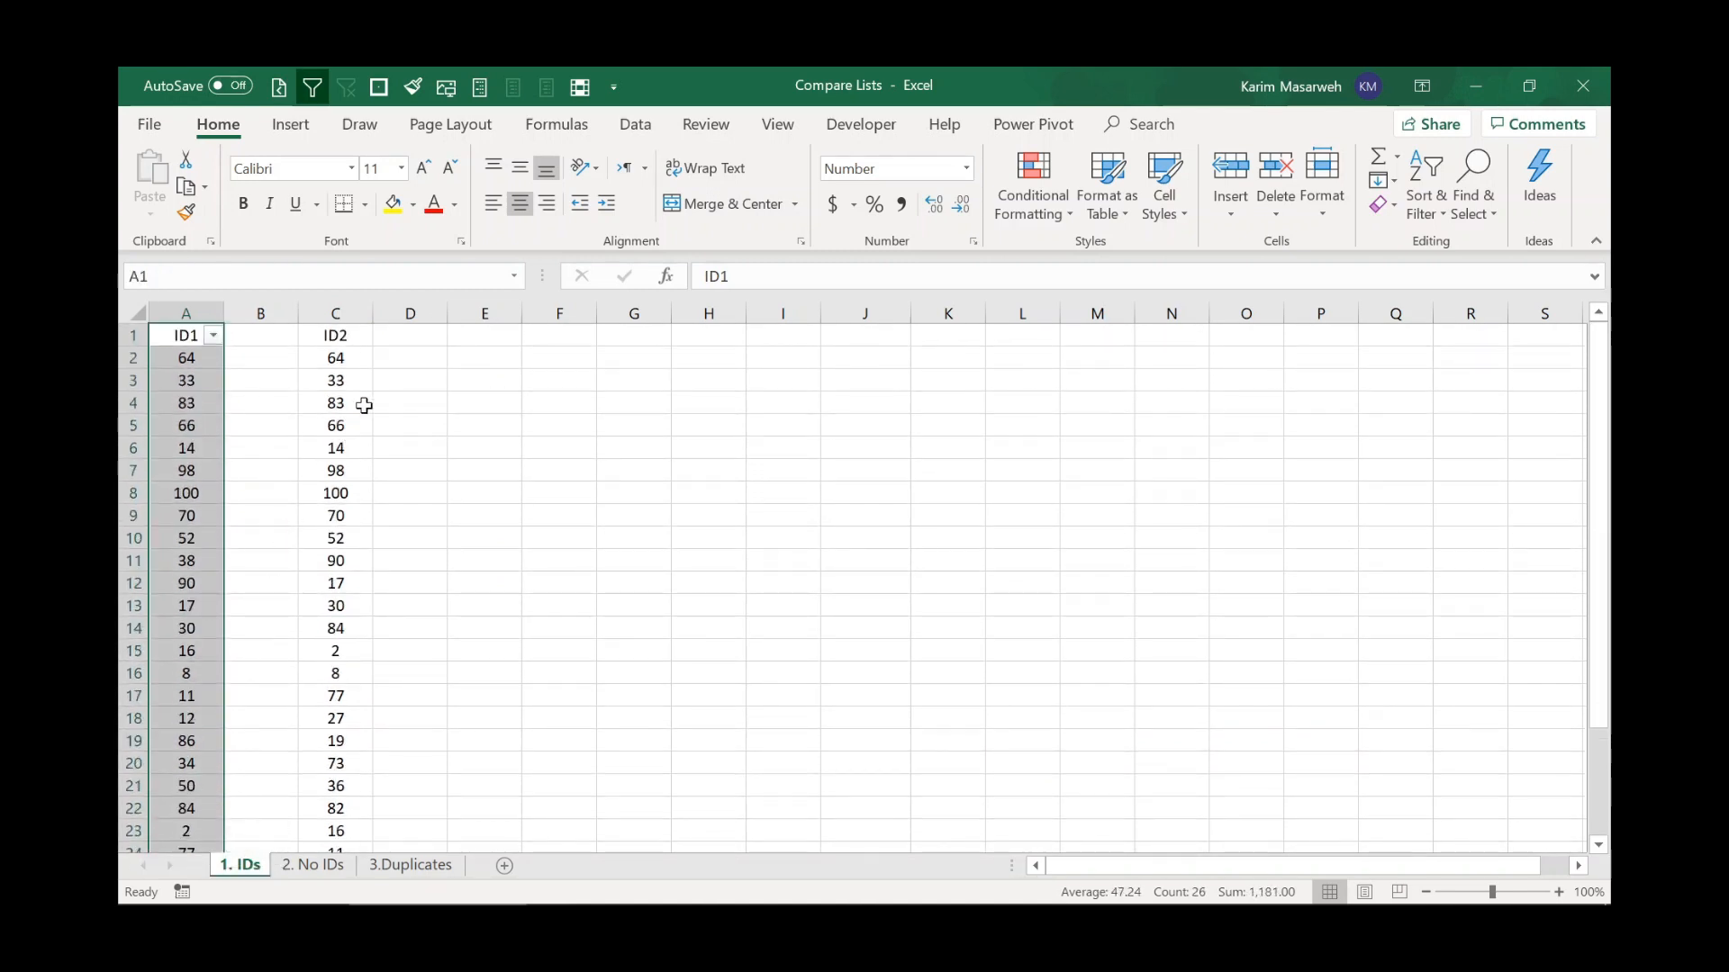
pyautogui.moveTo(342, 336); pyautogui.dragTo(339, 792)
pyautogui.scroll(3, 351, 630)
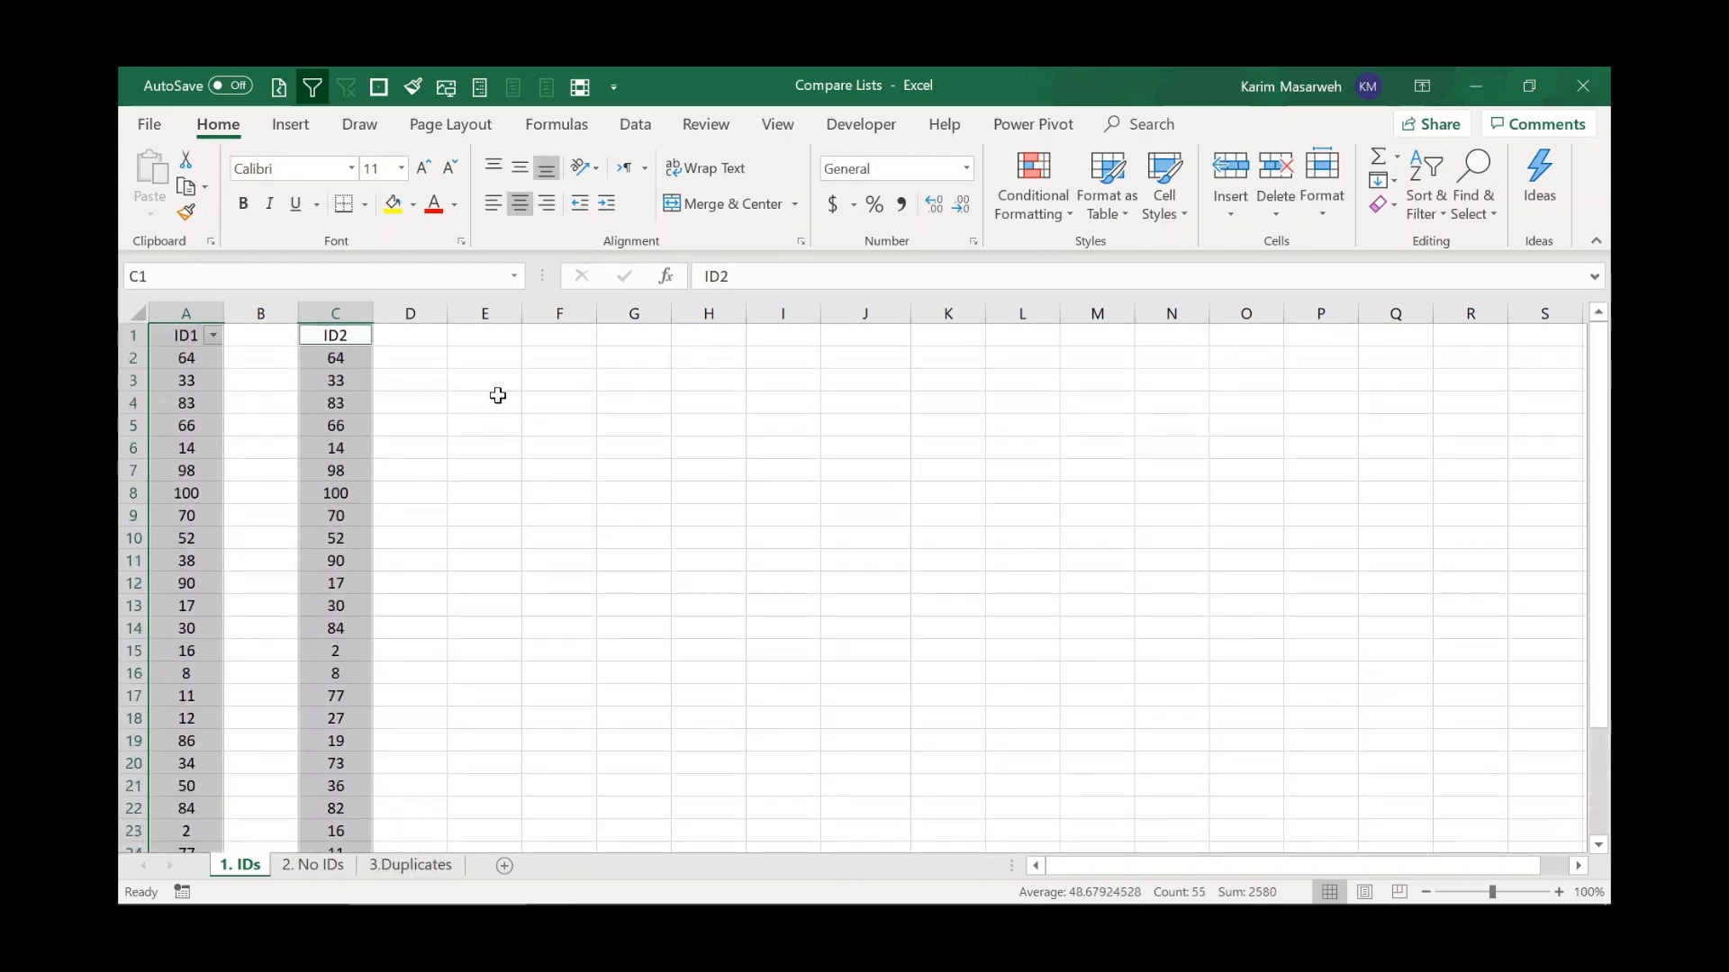
pyautogui.click(1039, 211)
pyautogui.moveTo(1082, 256)
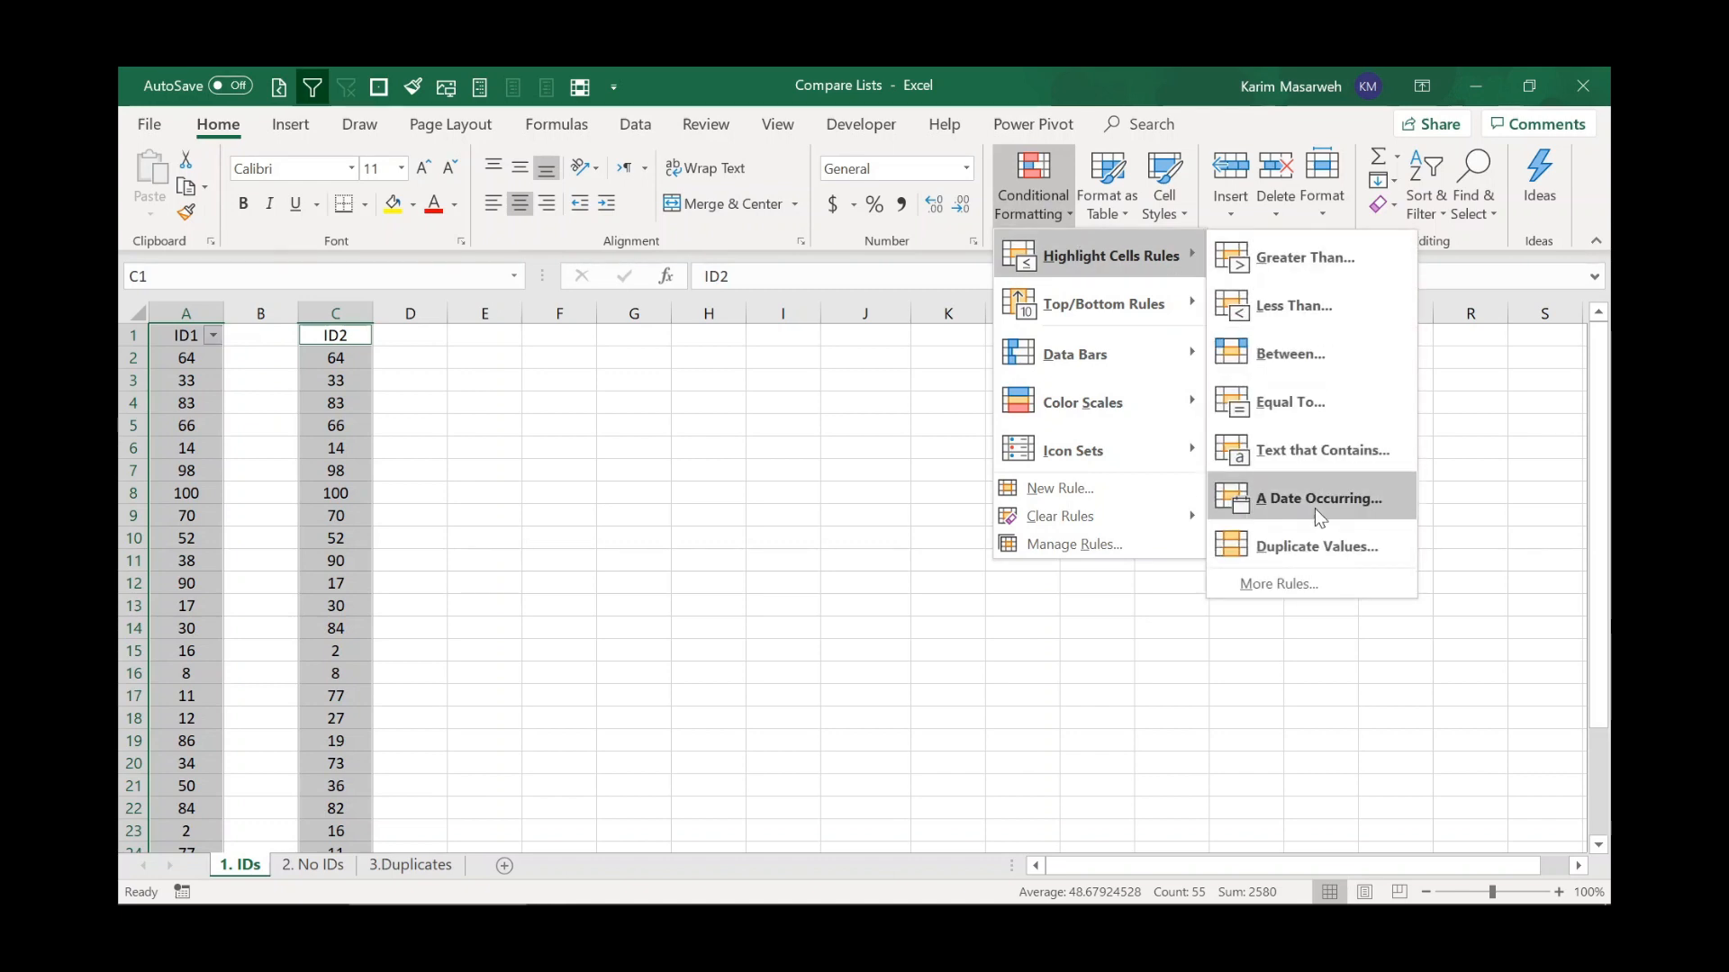
pyautogui.click(1309, 544)
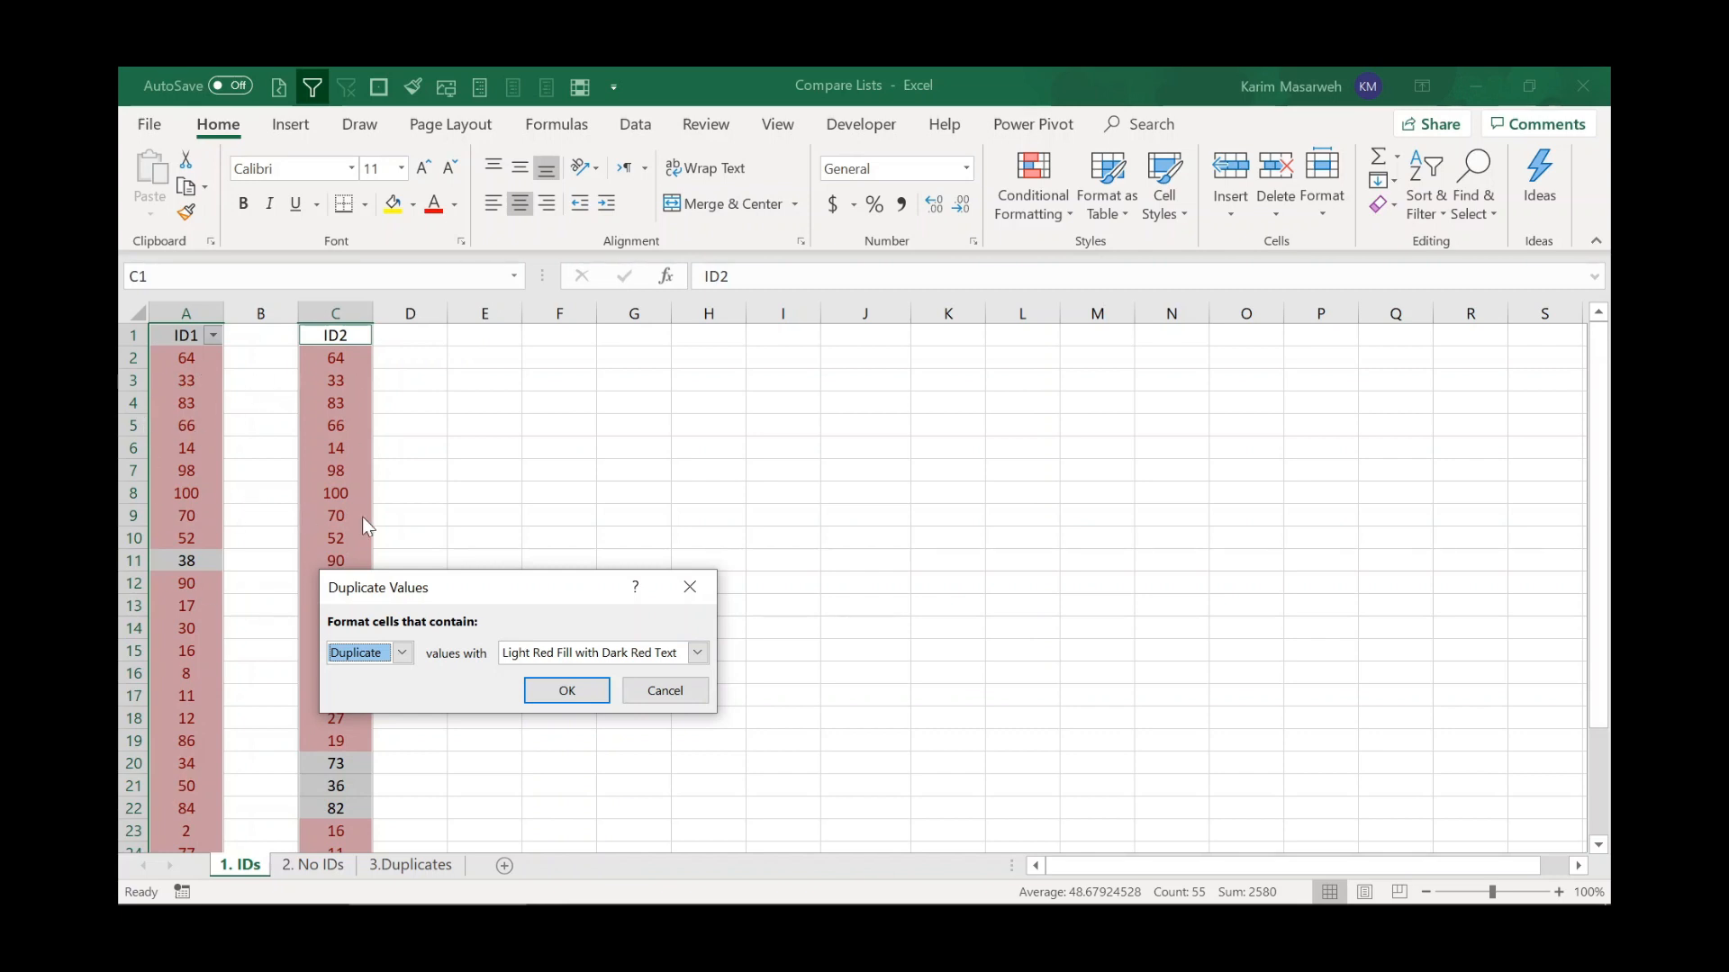
pyautogui.click(403, 655)
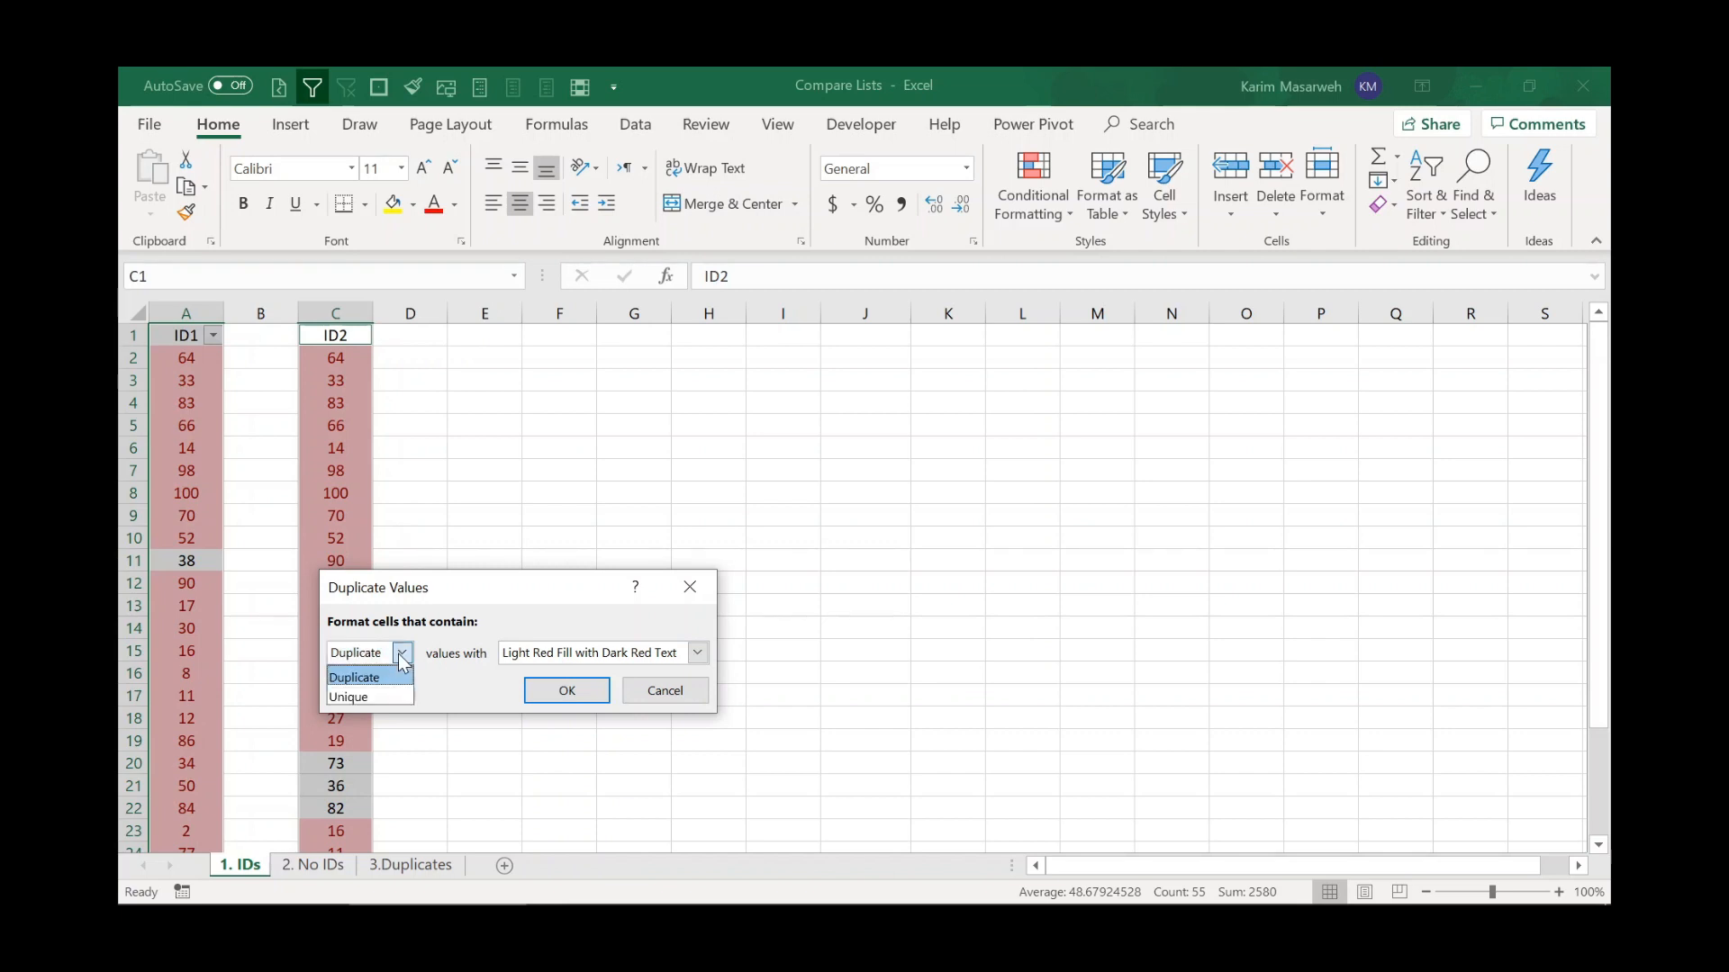
pyautogui.click(372, 697)
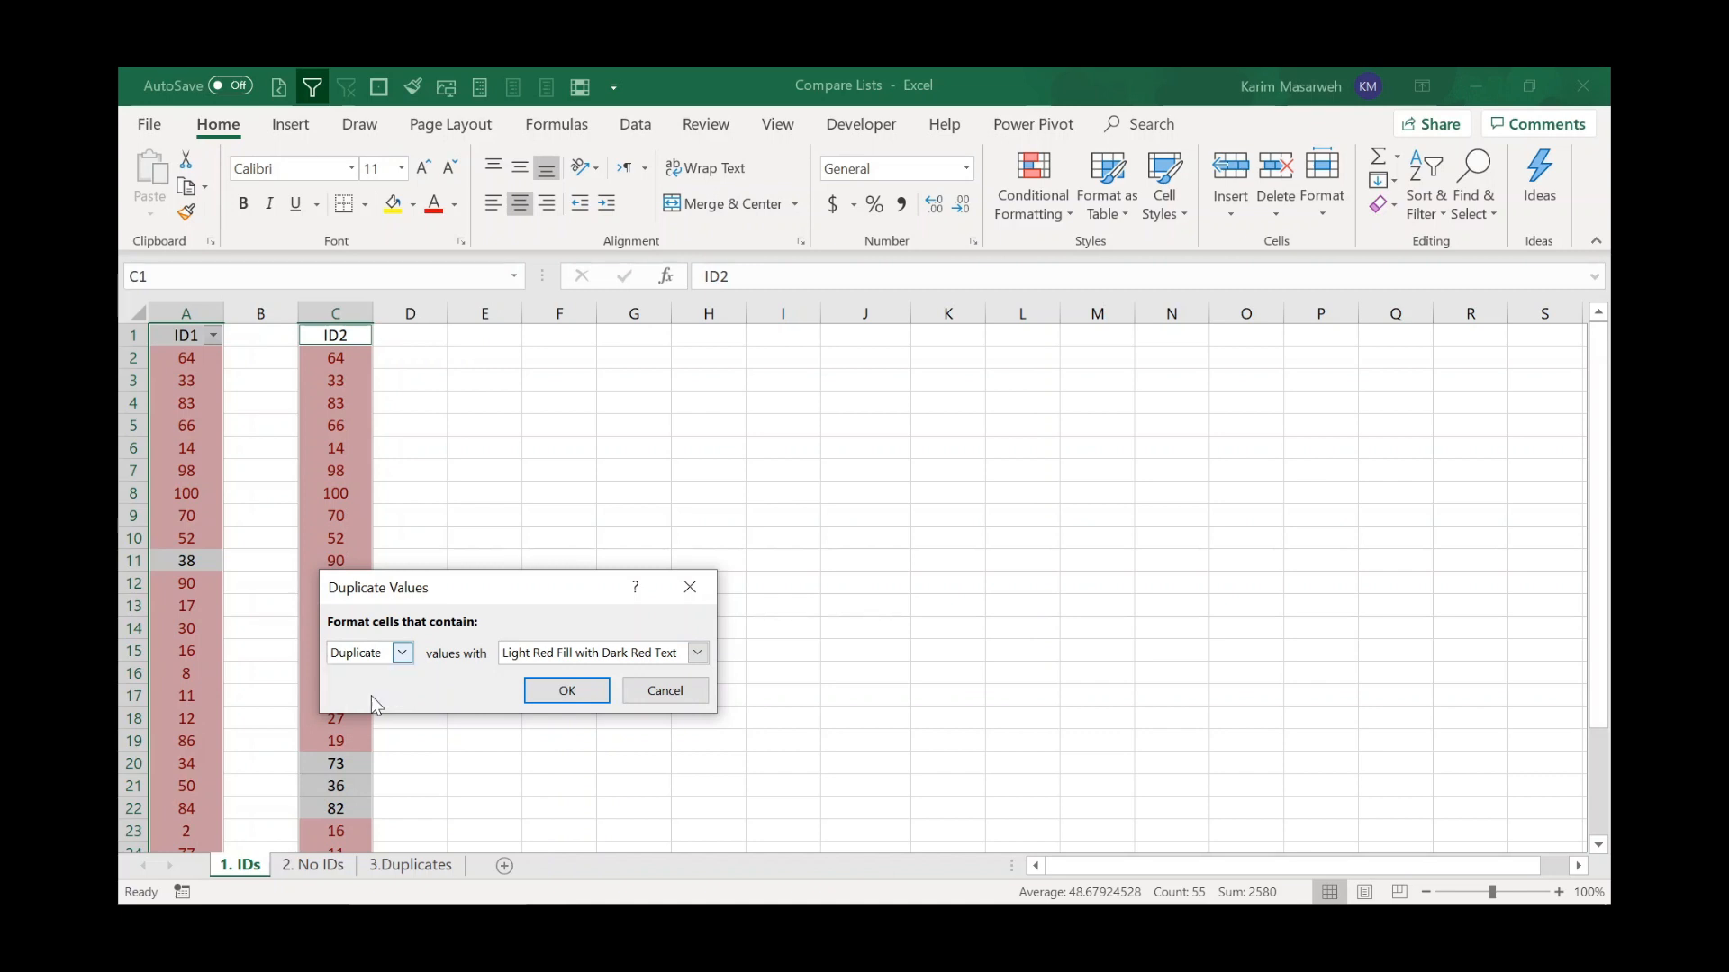
pyautogui.click(567, 691)
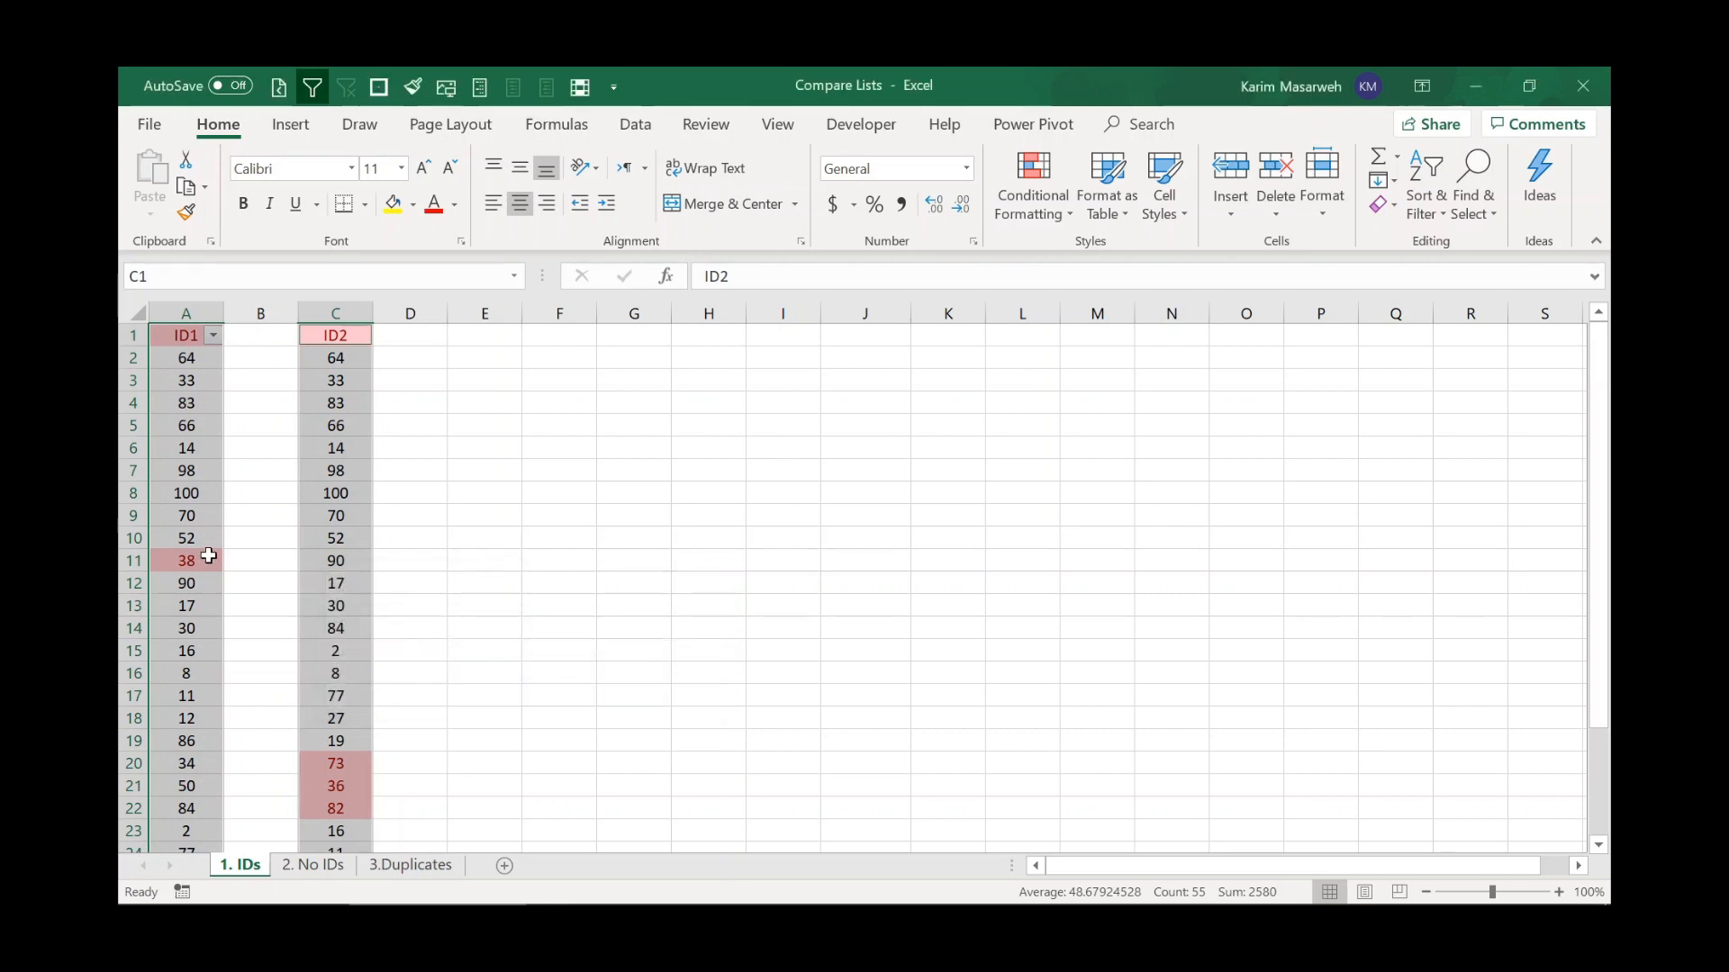
# Review the highlighted unique ID cells in both columns down to the end of the lists.
pyautogui.scroll(-1, 211, 540)
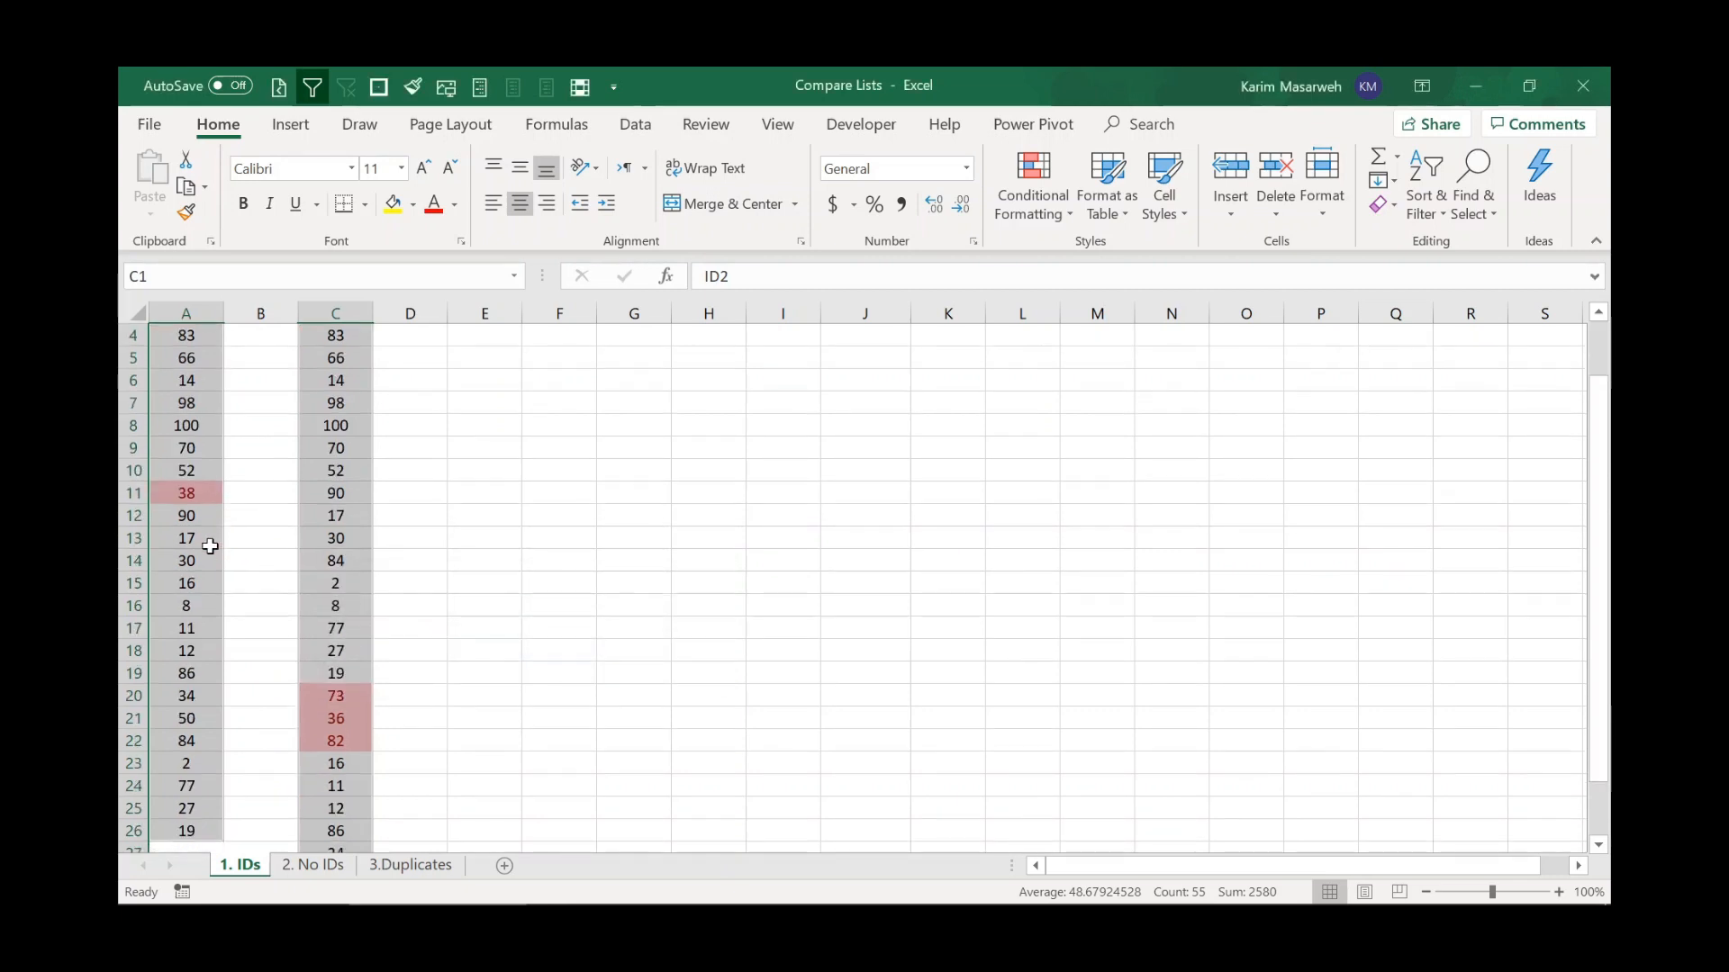
pyautogui.scroll(1, 210, 544)
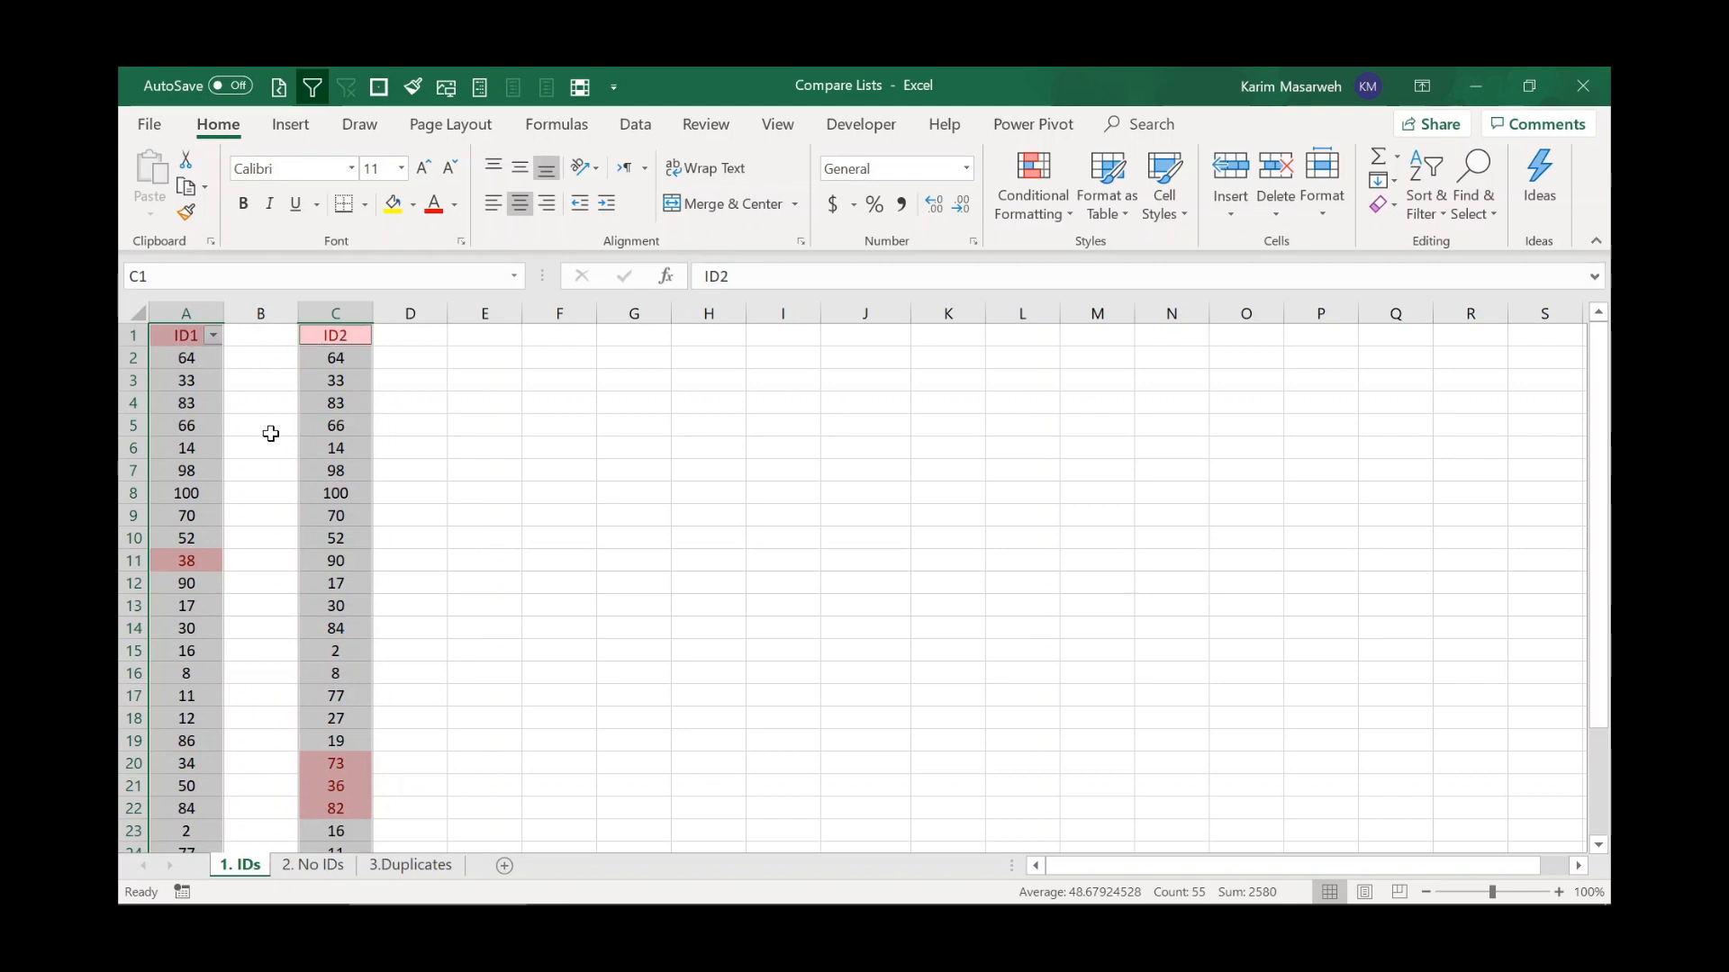
pyautogui.scroll(-1, 271, 442)
pyautogui.click(186, 494)
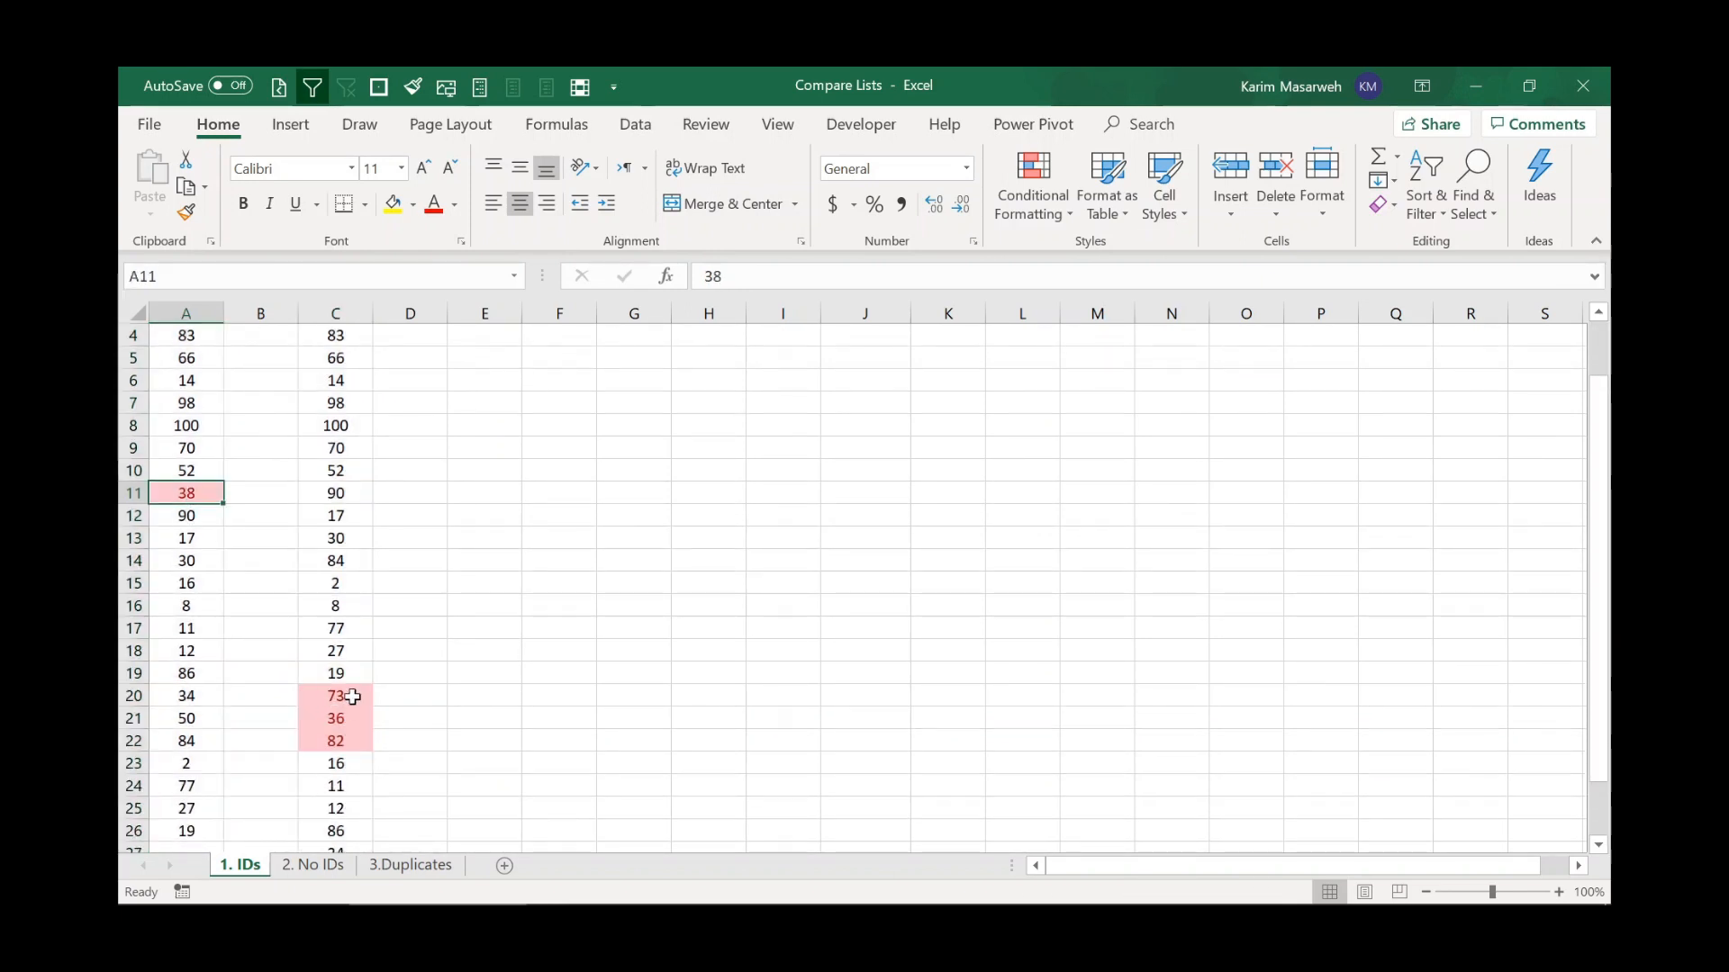
pyautogui.click(347, 723)
pyautogui.click(350, 740)
pyautogui.scroll(-2, 359, 698)
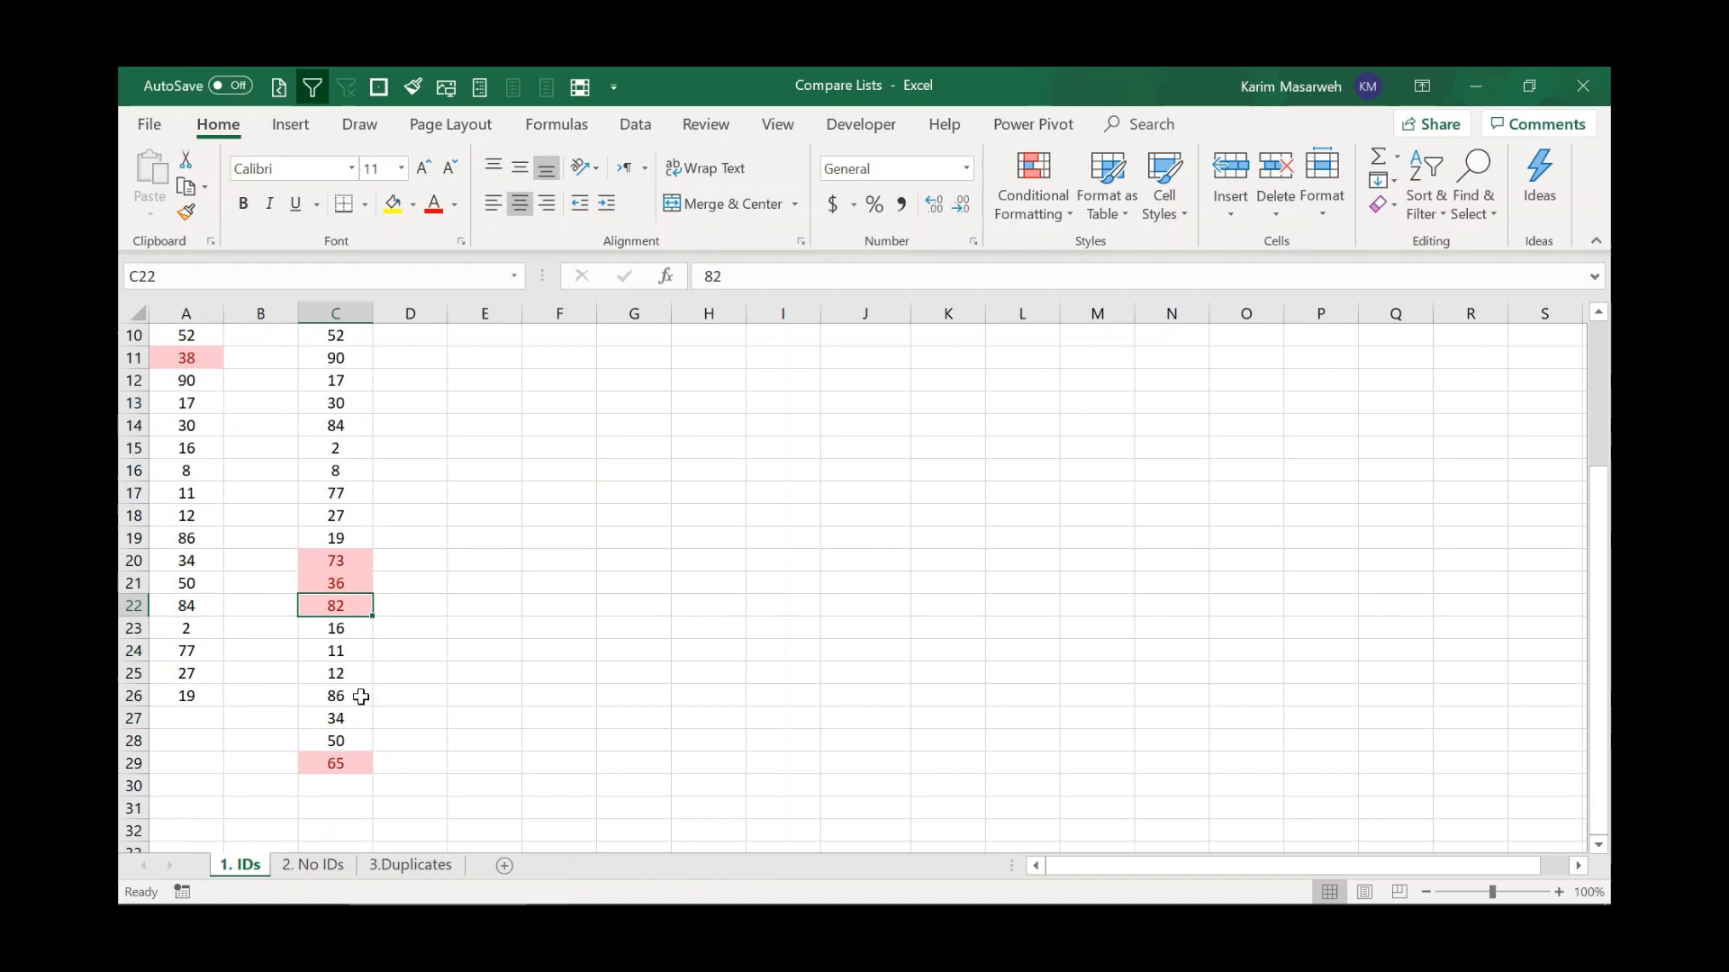
pyautogui.click(347, 763)
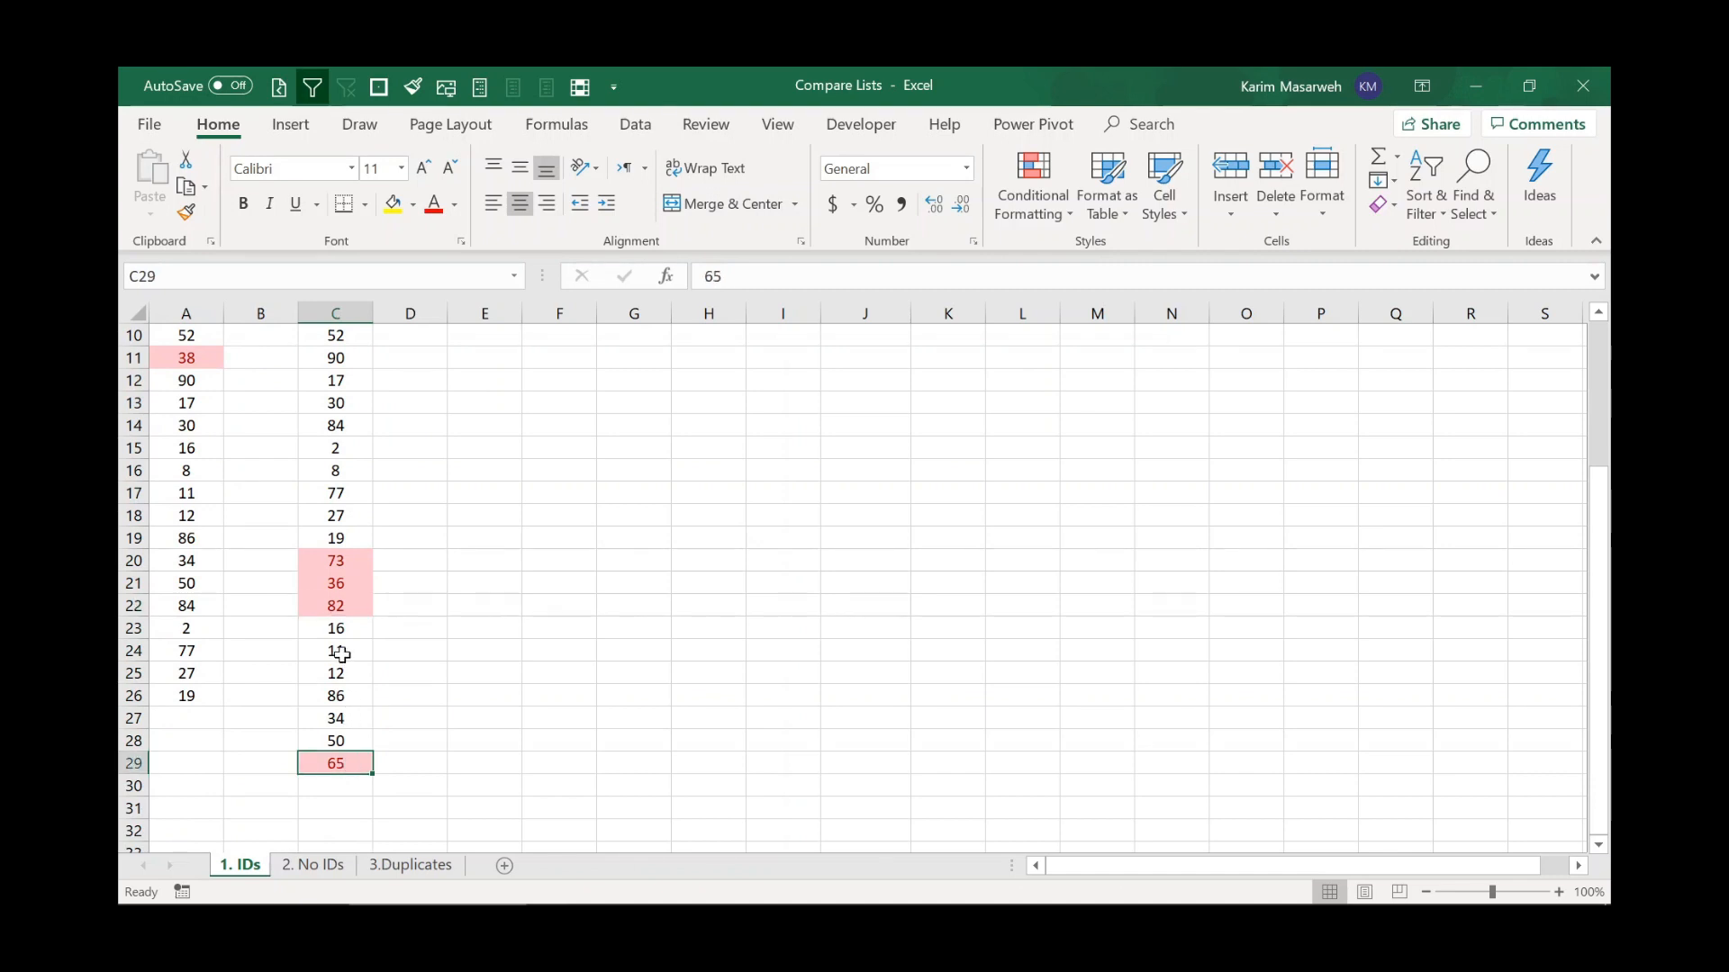
pyautogui.scroll(3, 342, 654)
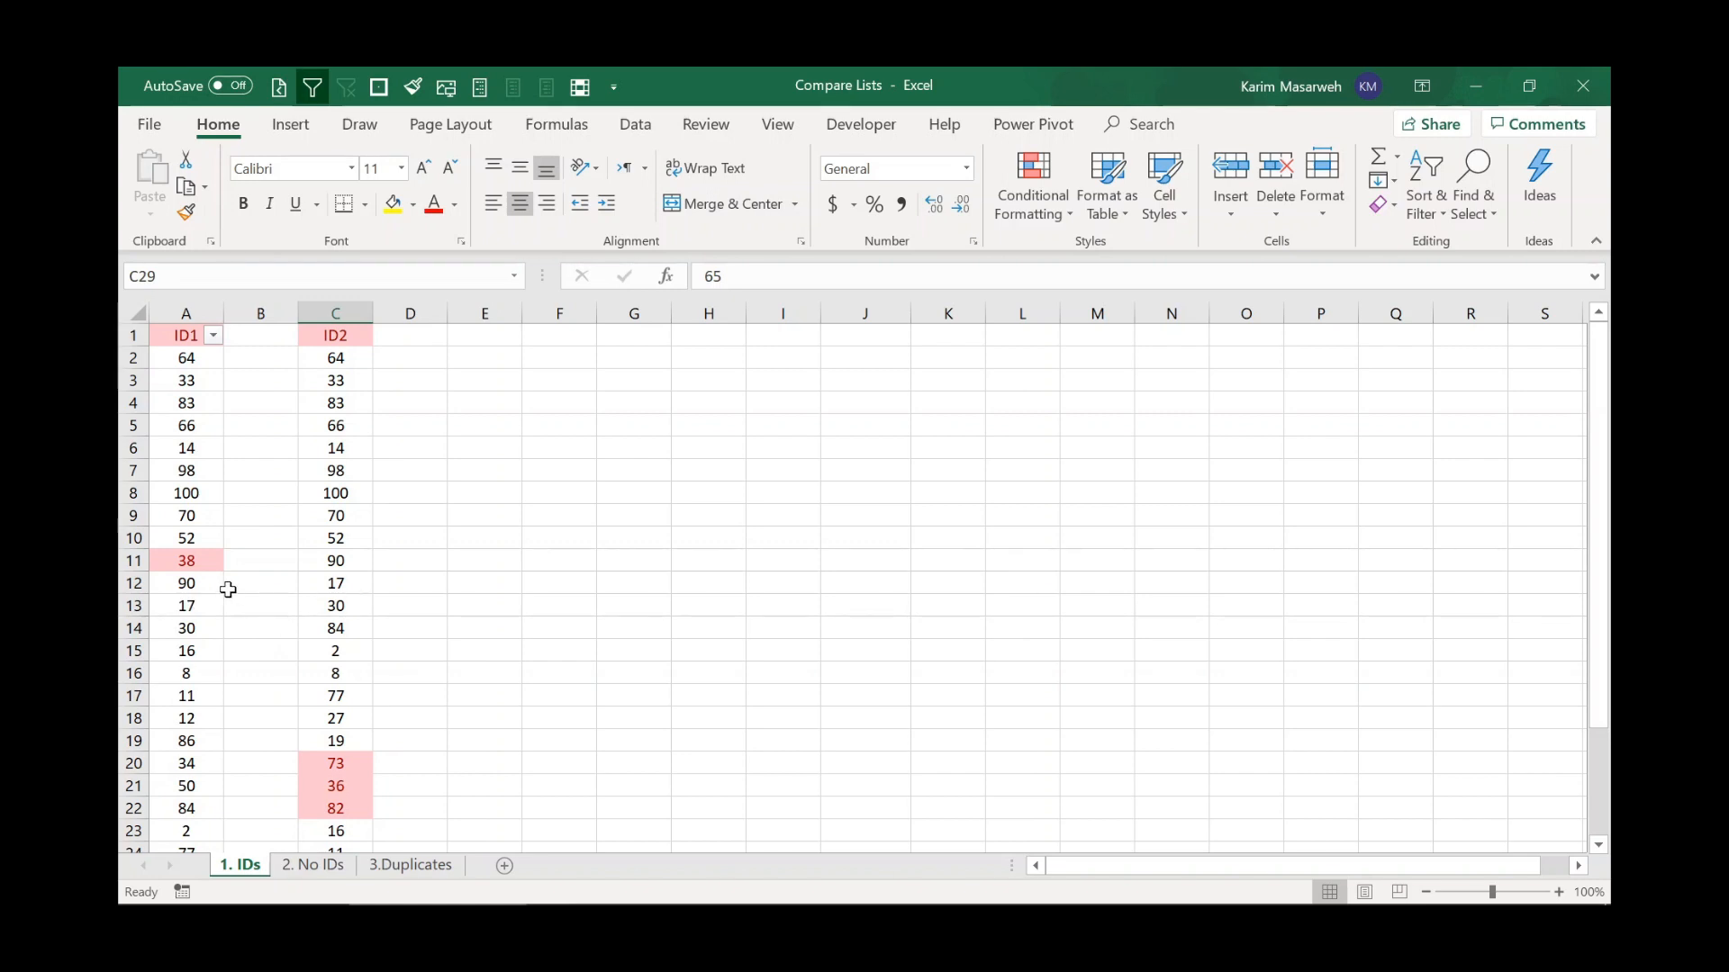
# On the 2. No IDs sheet, highlight duplicate values across both first-name and last-name tables.
pyautogui.click(310, 867)
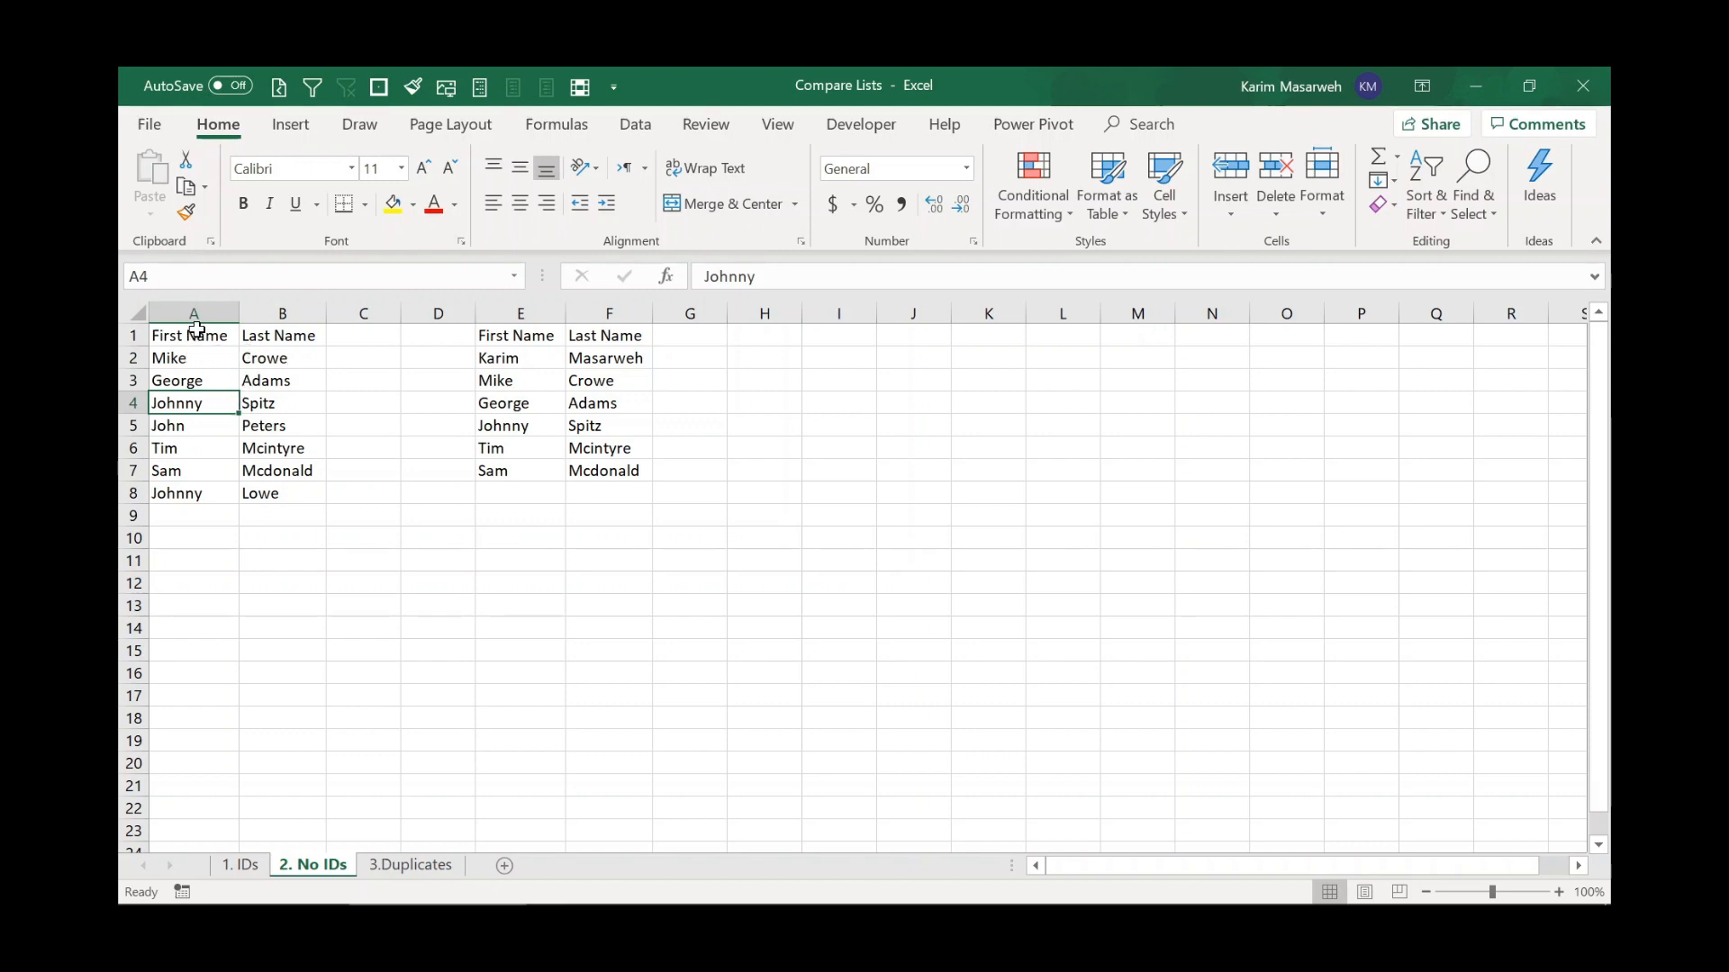
pyautogui.moveTo(196, 357); pyautogui.dragTo(279, 493)
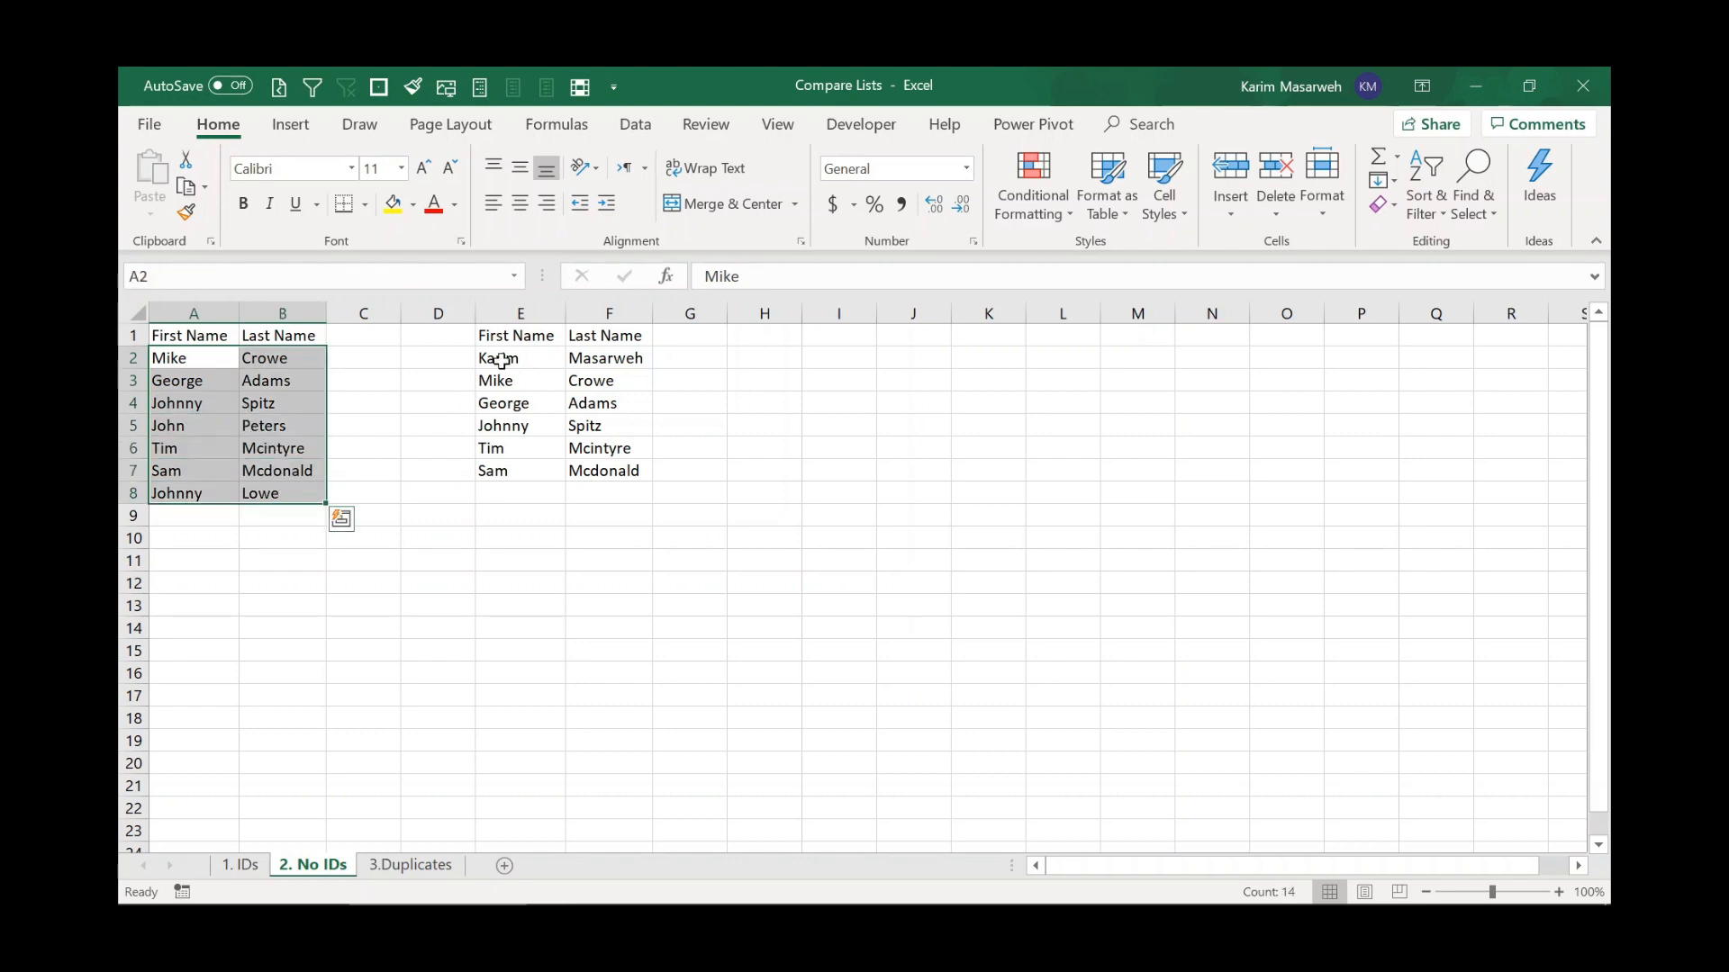
pyautogui.keyDown('ctrl'); pyautogui.moveTo(502, 359); pyautogui.dragTo(620, 473); pyautogui.keyUp('ctrl')
pyautogui.click(1058, 207)
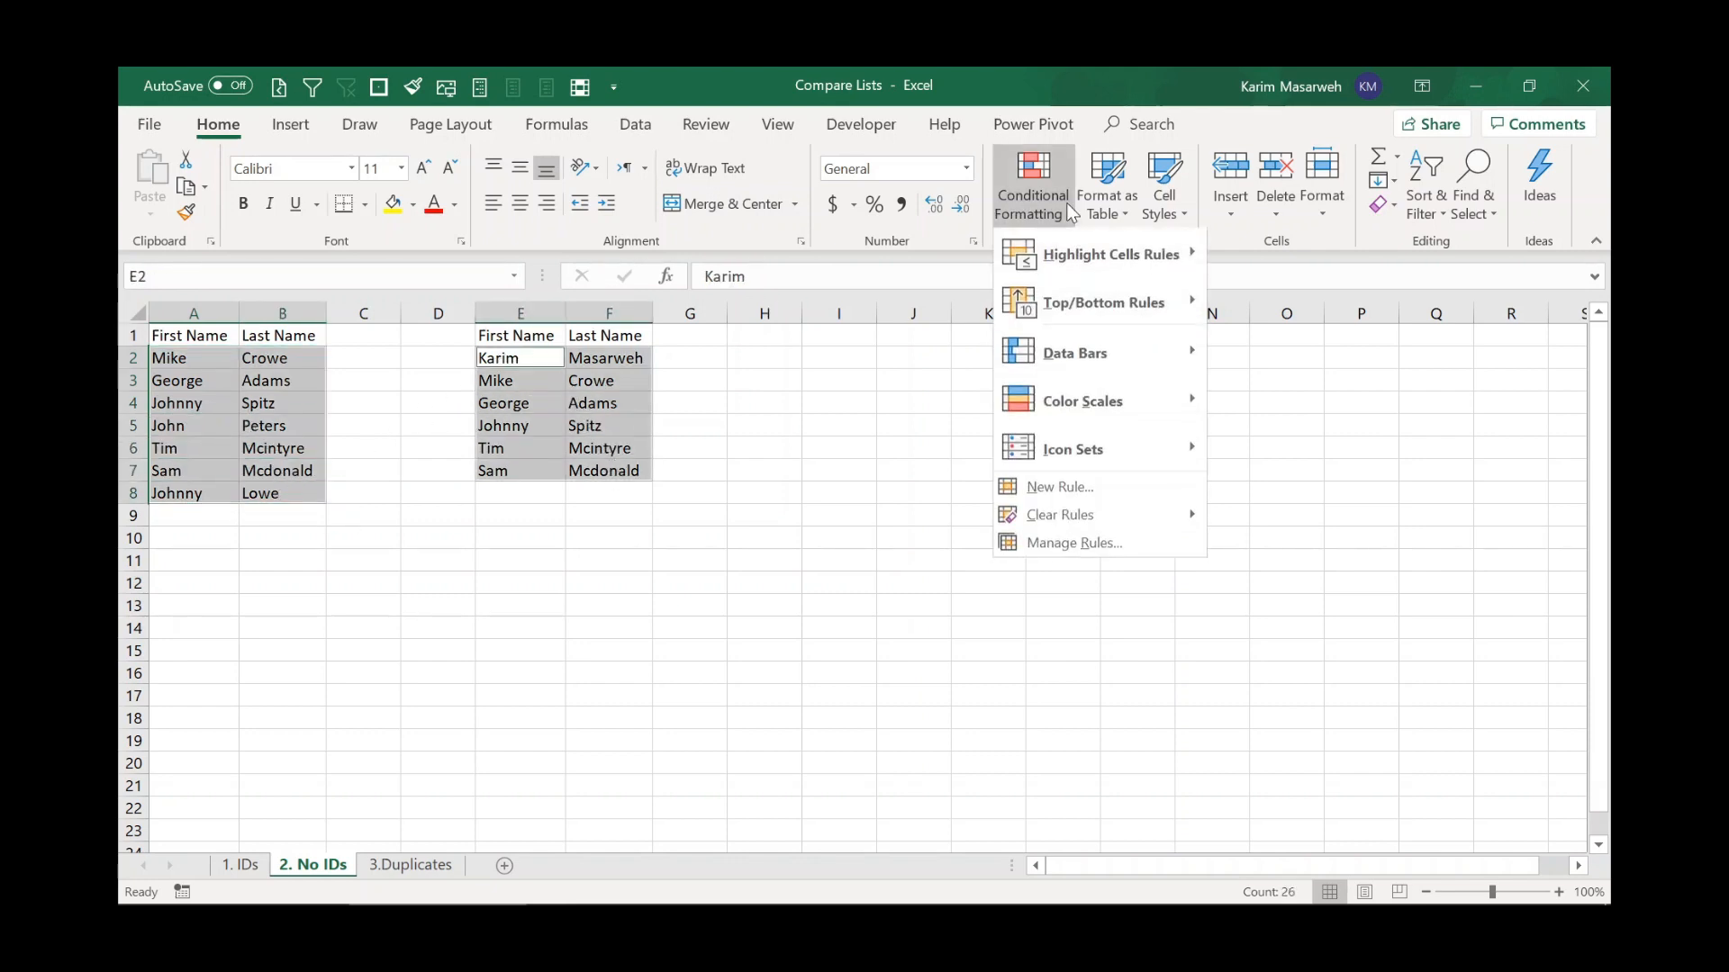
pyautogui.moveTo(1112, 256)
pyautogui.click(1261, 527)
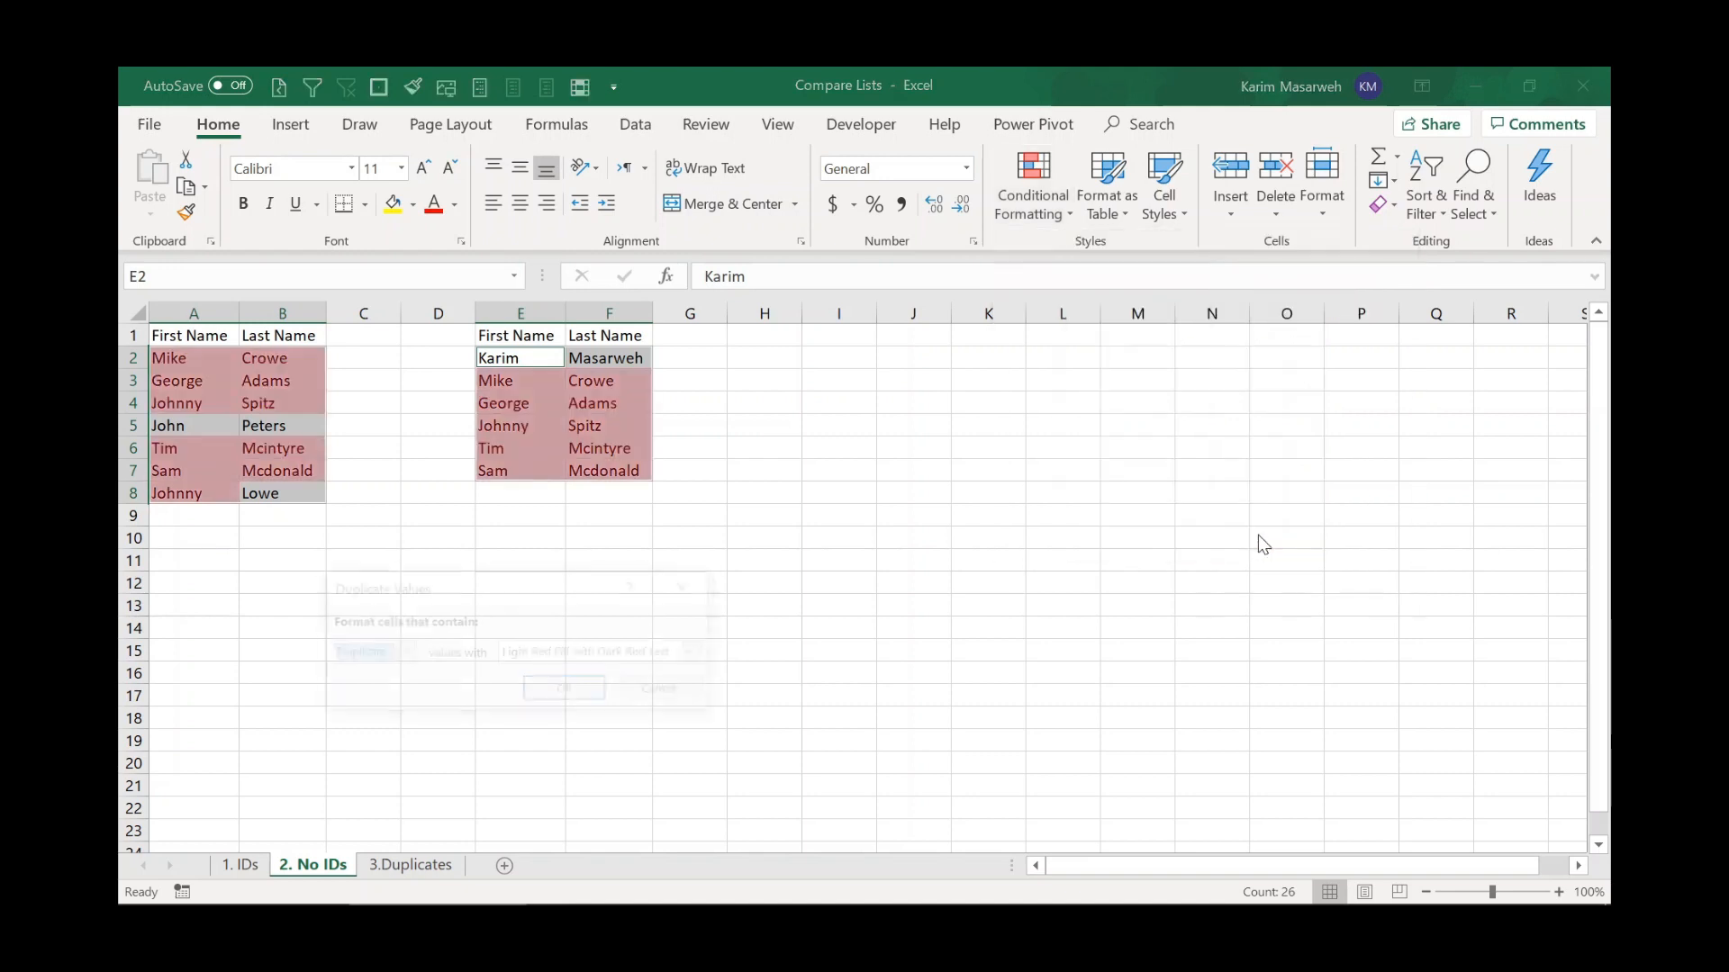
pyautogui.click(566, 691)
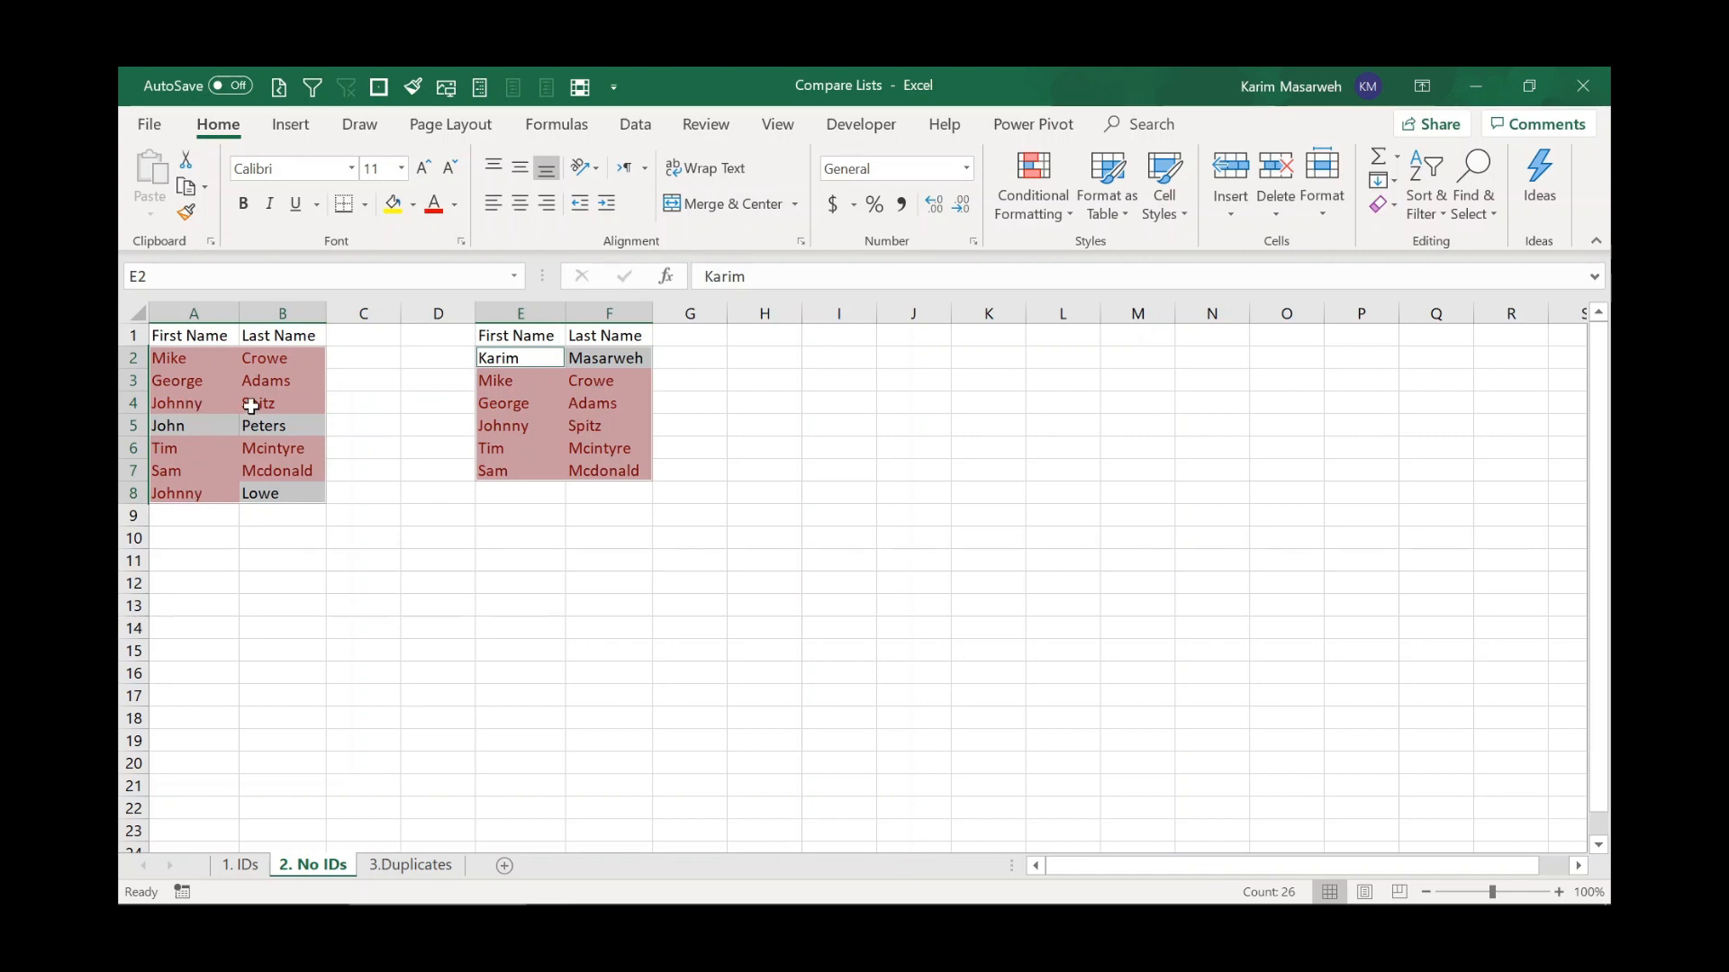
# Clear the duplicate-value highlighting from the name tables.
pyautogui.click(234, 464)
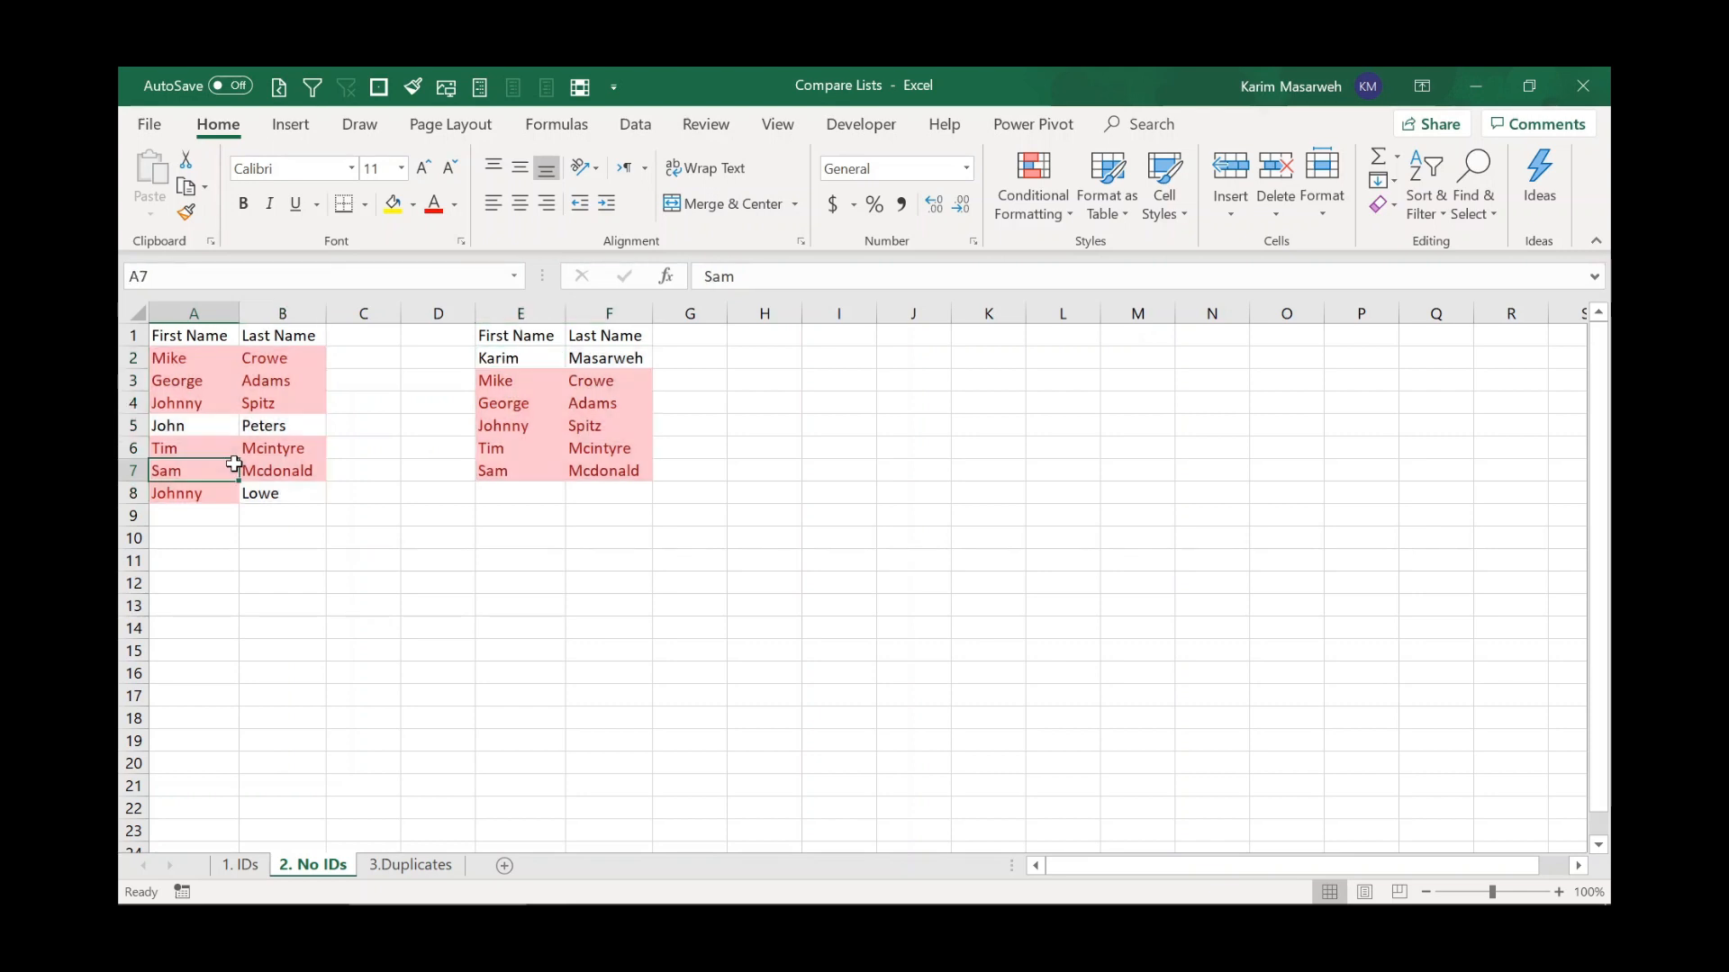
pyautogui.click(1012, 204)
pyautogui.moveTo(1111, 255)
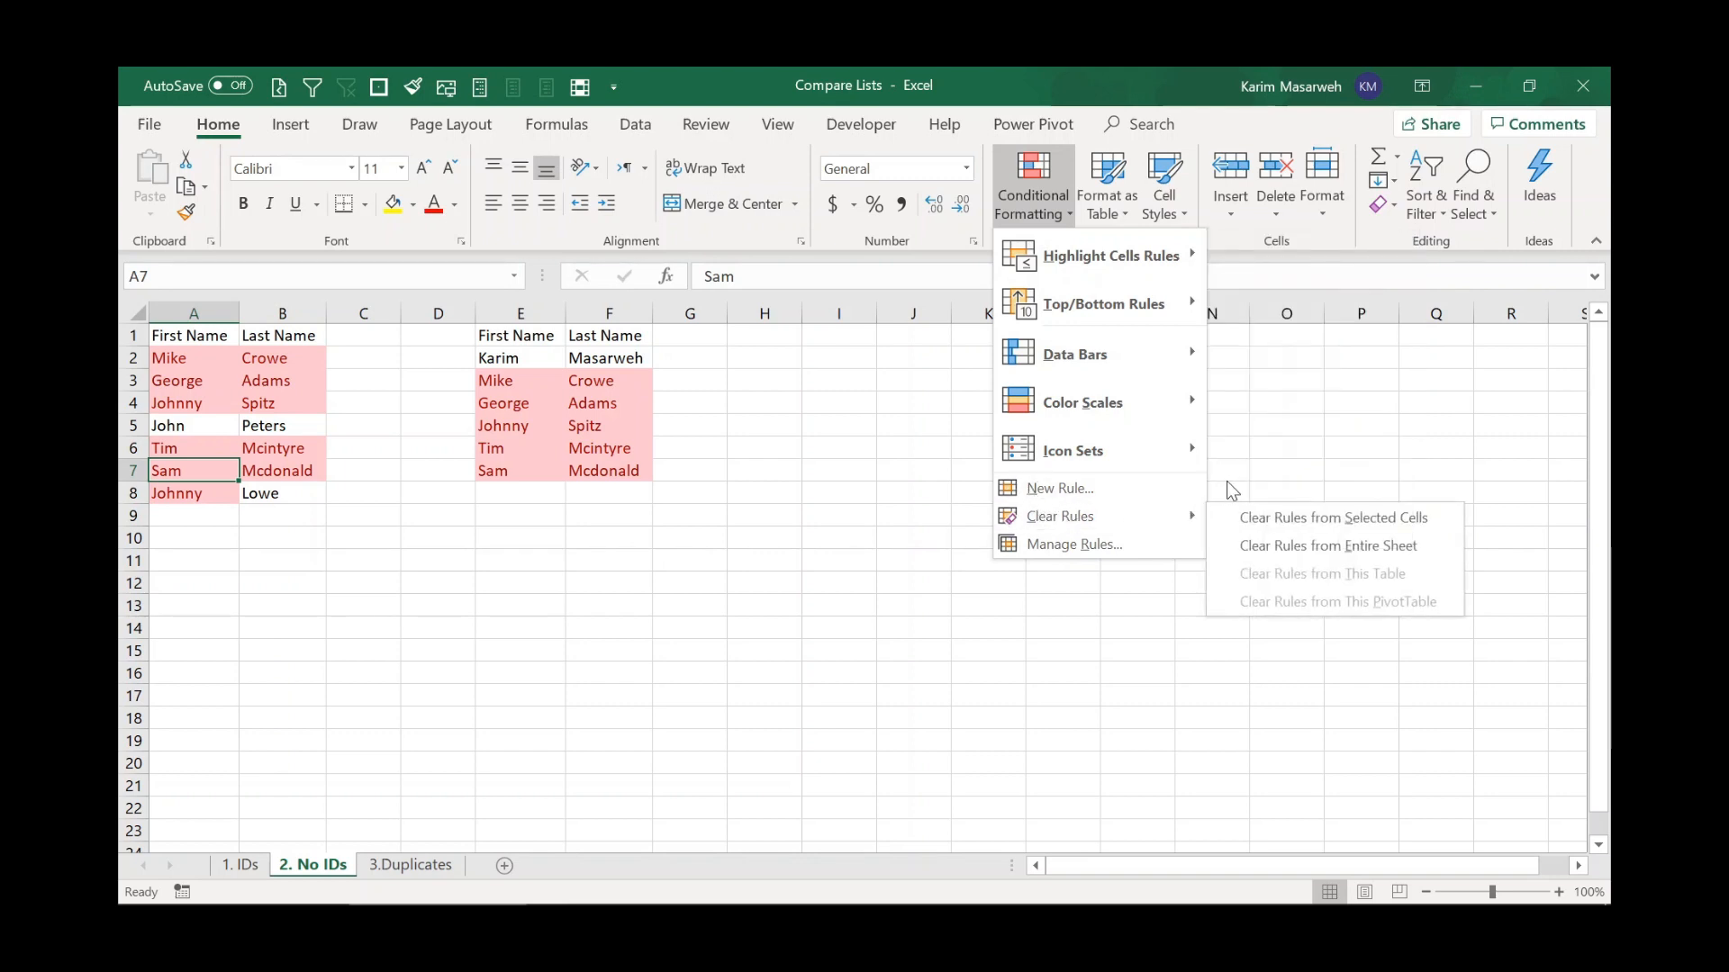
pyautogui.click(804, 448)
pyautogui.hotkey('ctrl', 'z')
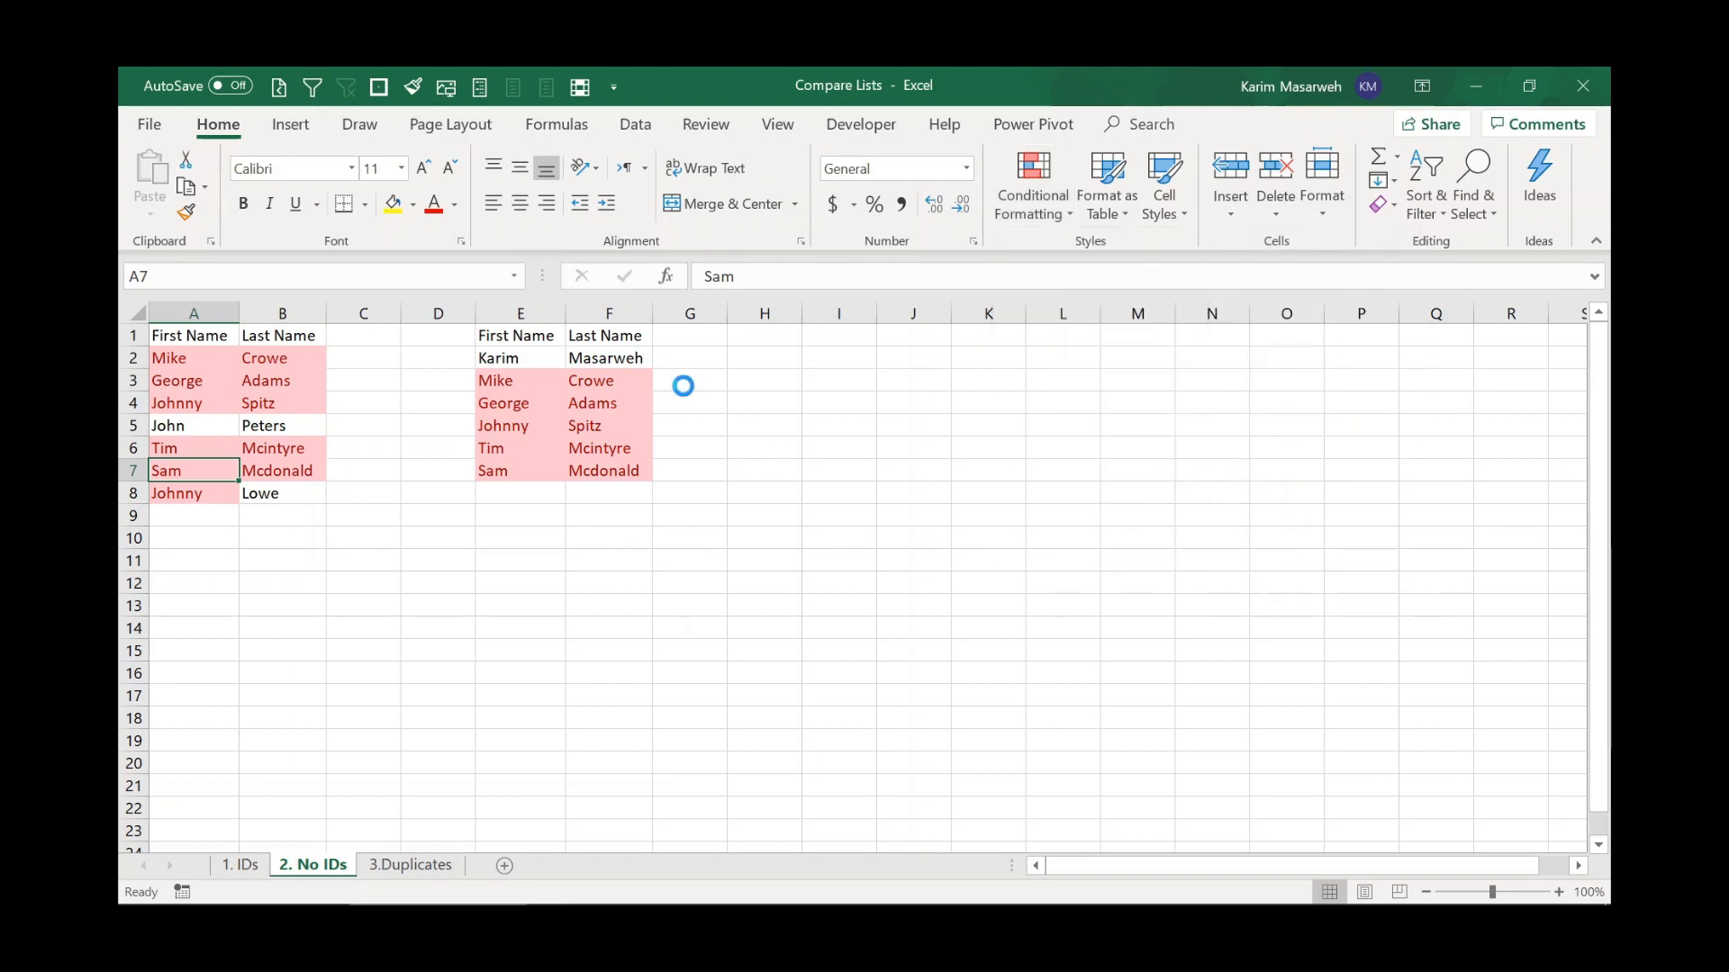
# Enter a formula in C2 that joins the first and last name with =CONCAT(A2:B2).
pyautogui.click(357, 362)
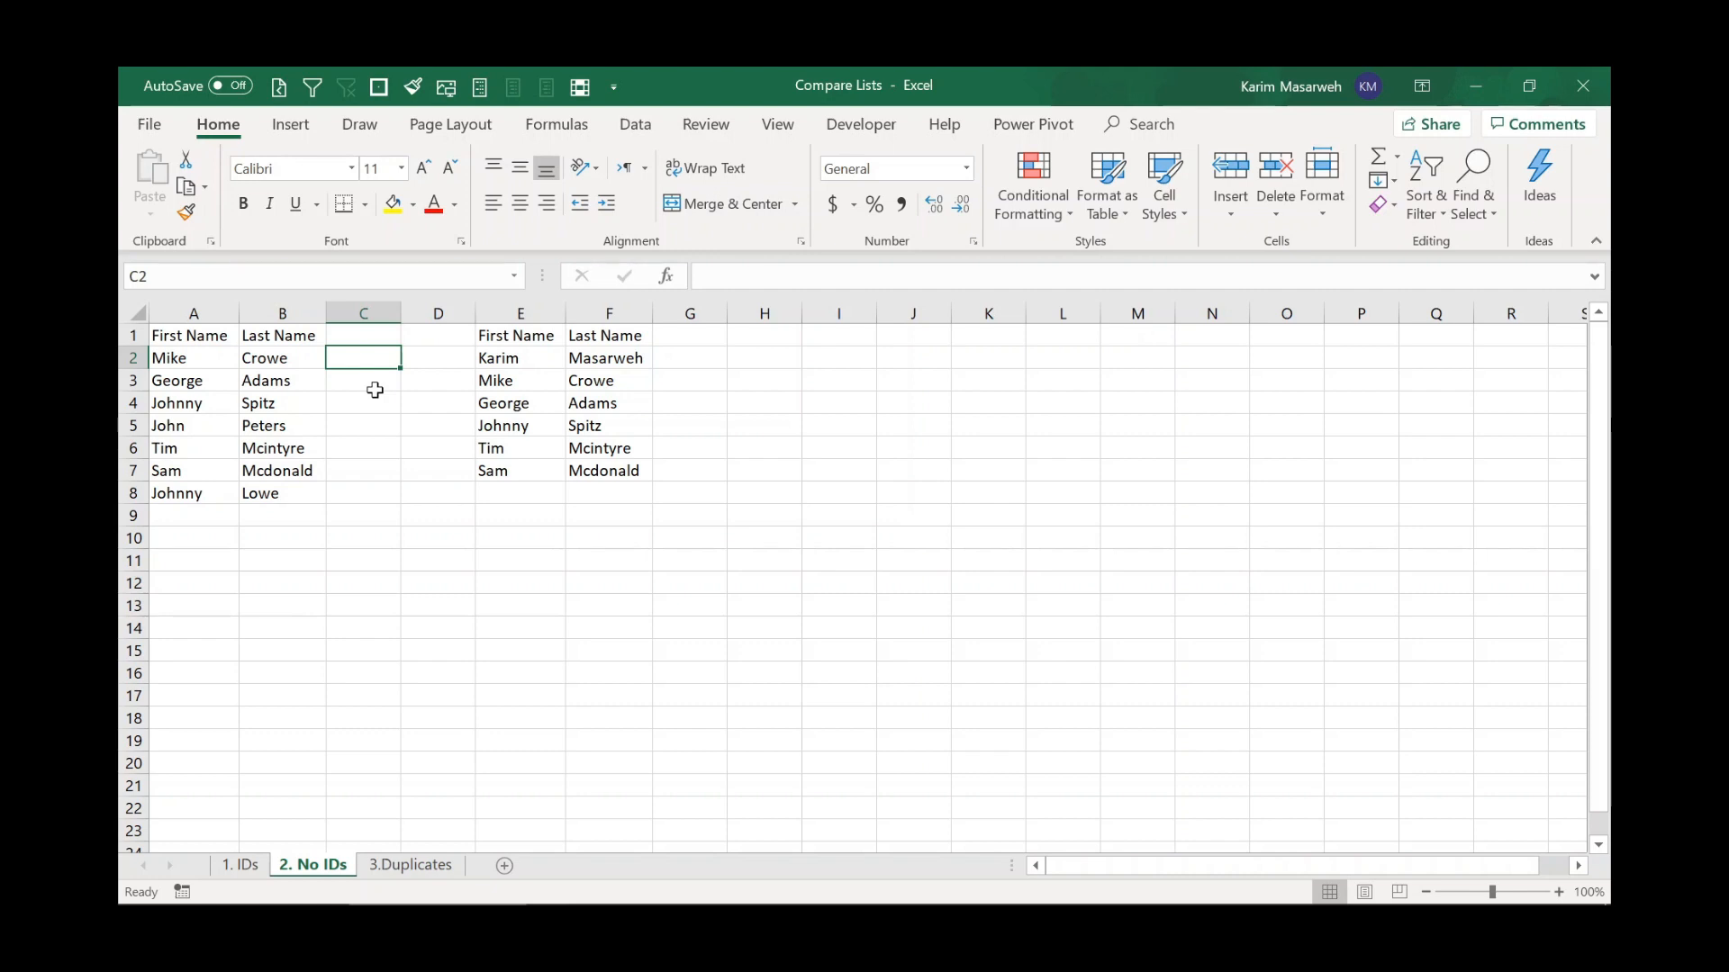
pyautogui.write('=conca')
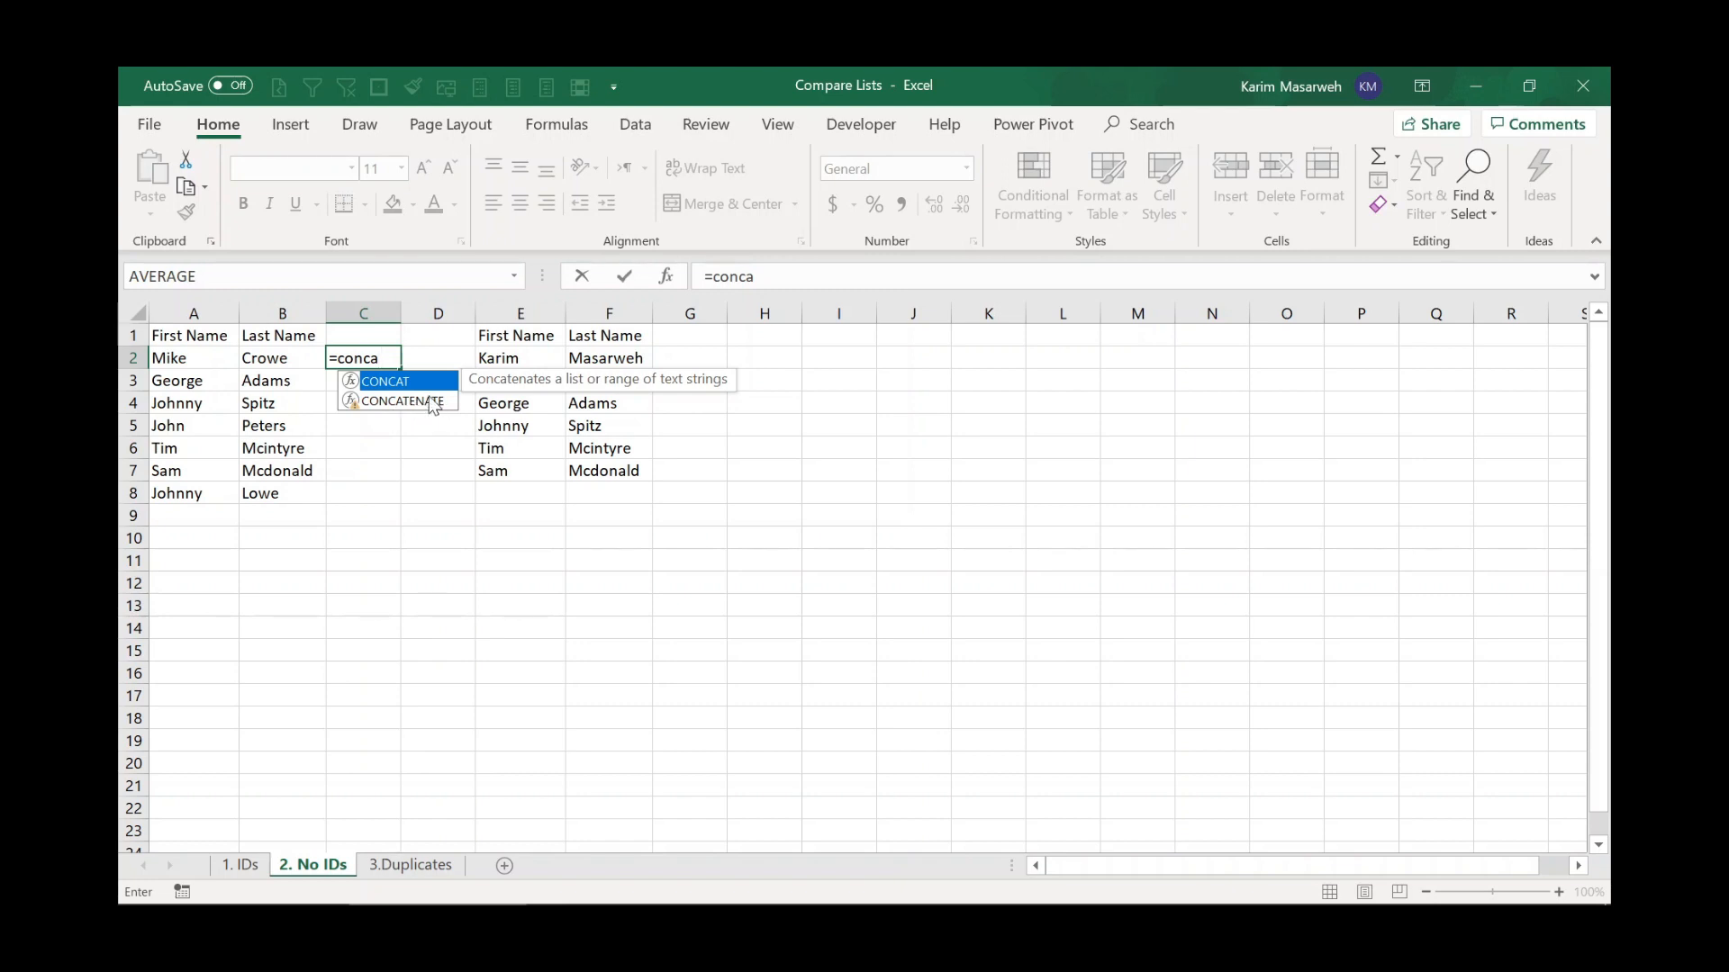
pyautogui.doubleClick(400, 383)
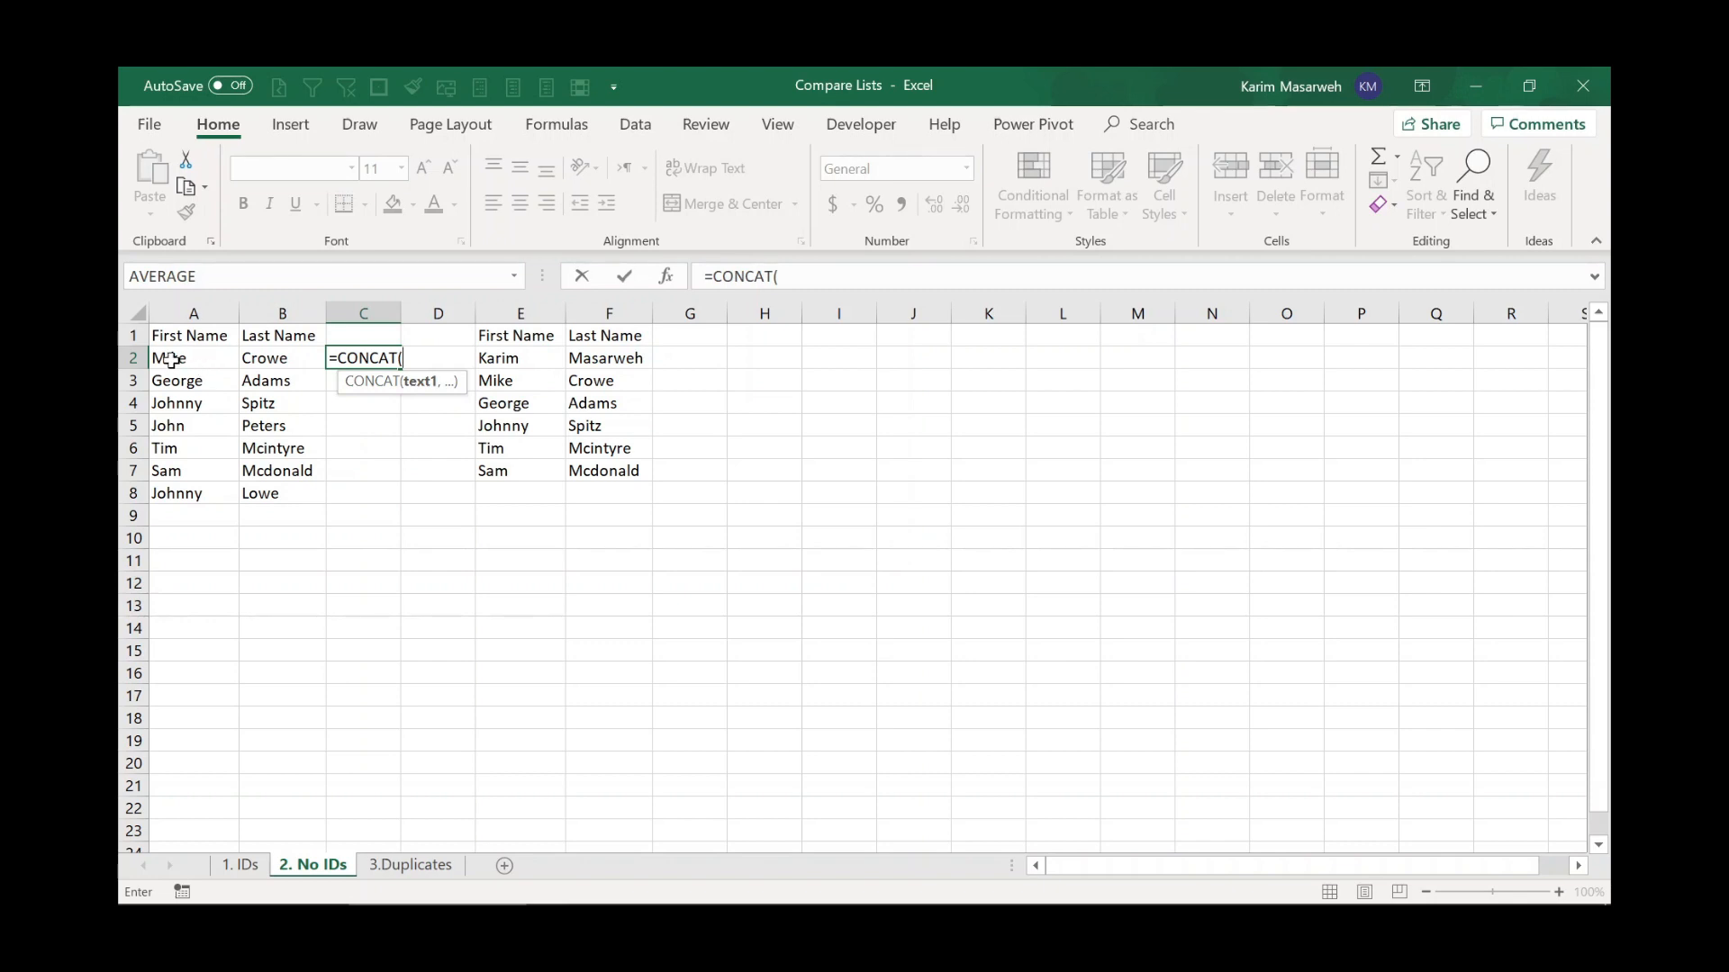
pyautogui.moveTo(171, 360); pyautogui.dragTo(297, 362)
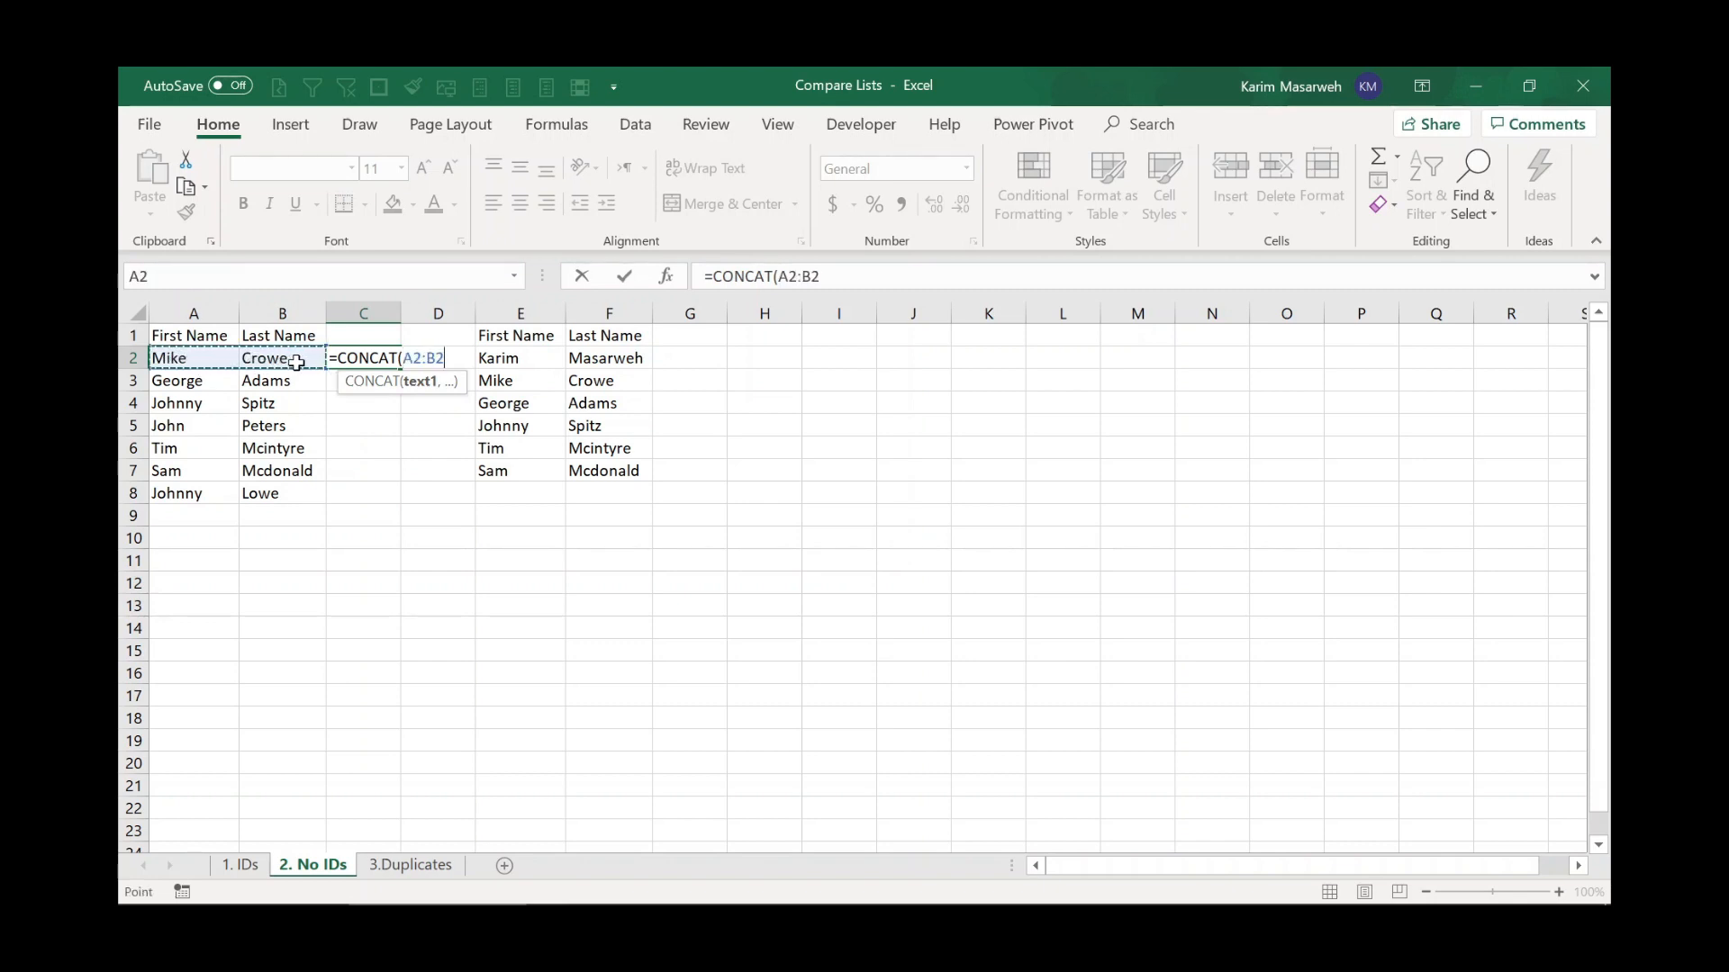
pyautogui.write(')')
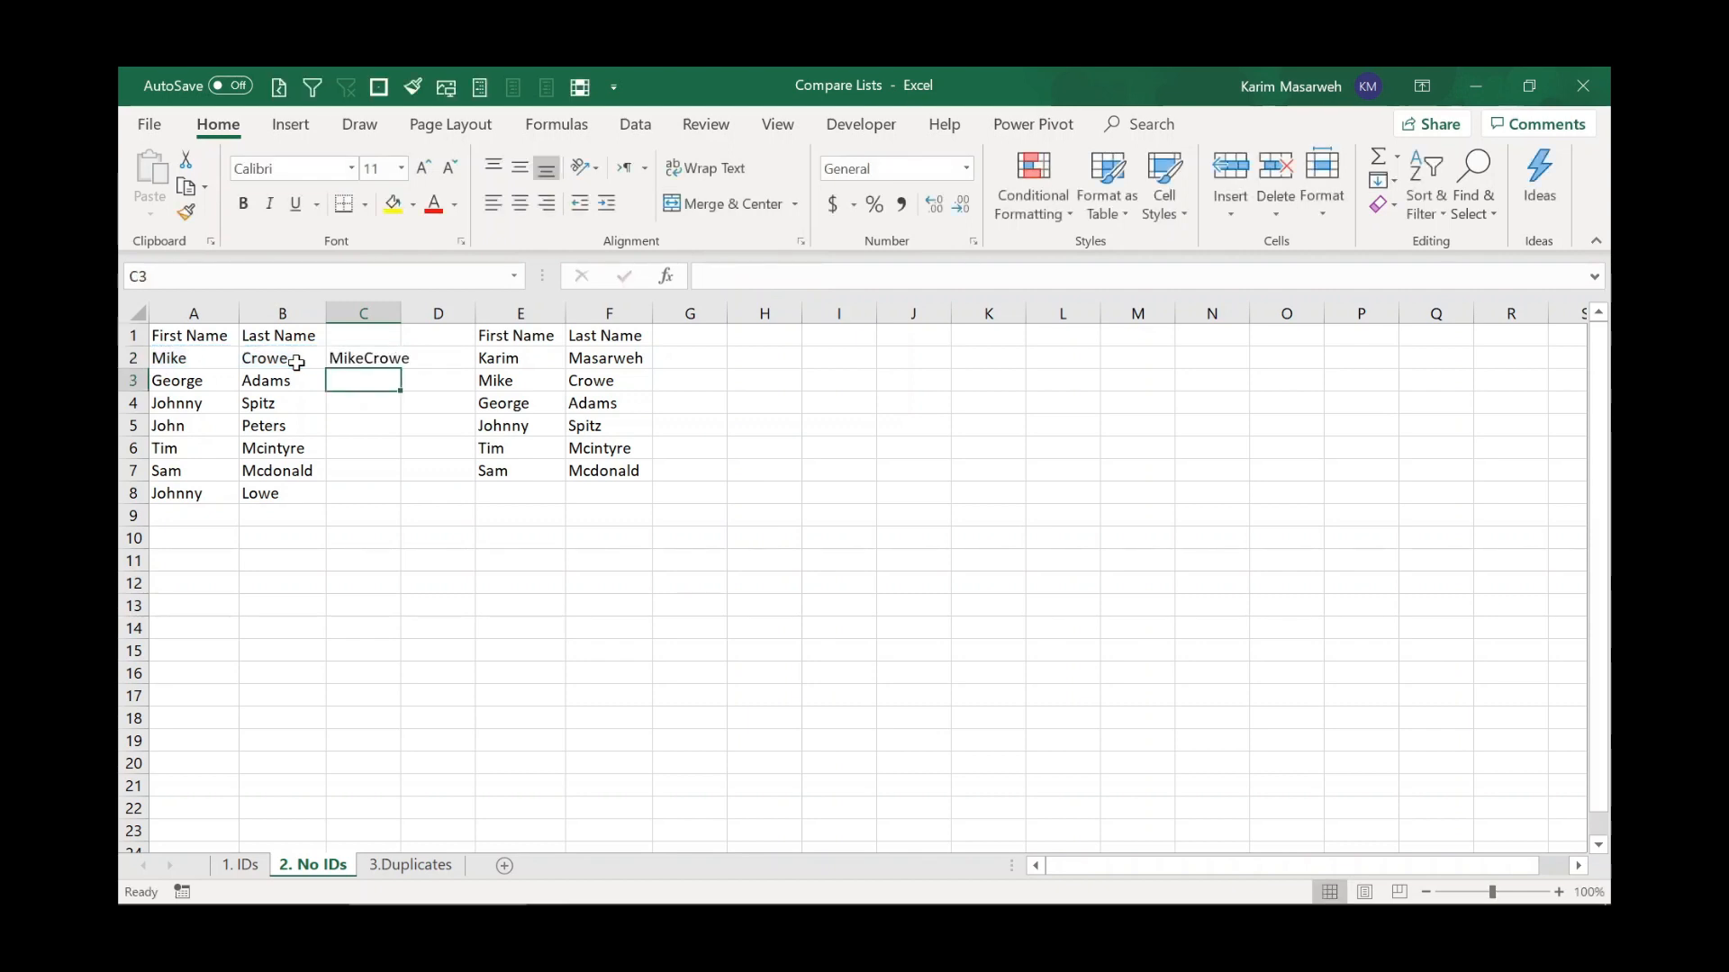
# Widen column C and fill the CONCAT formula down through row 8.
pyautogui.moveTo(401, 314); pyautogui.dragTo(443, 315)
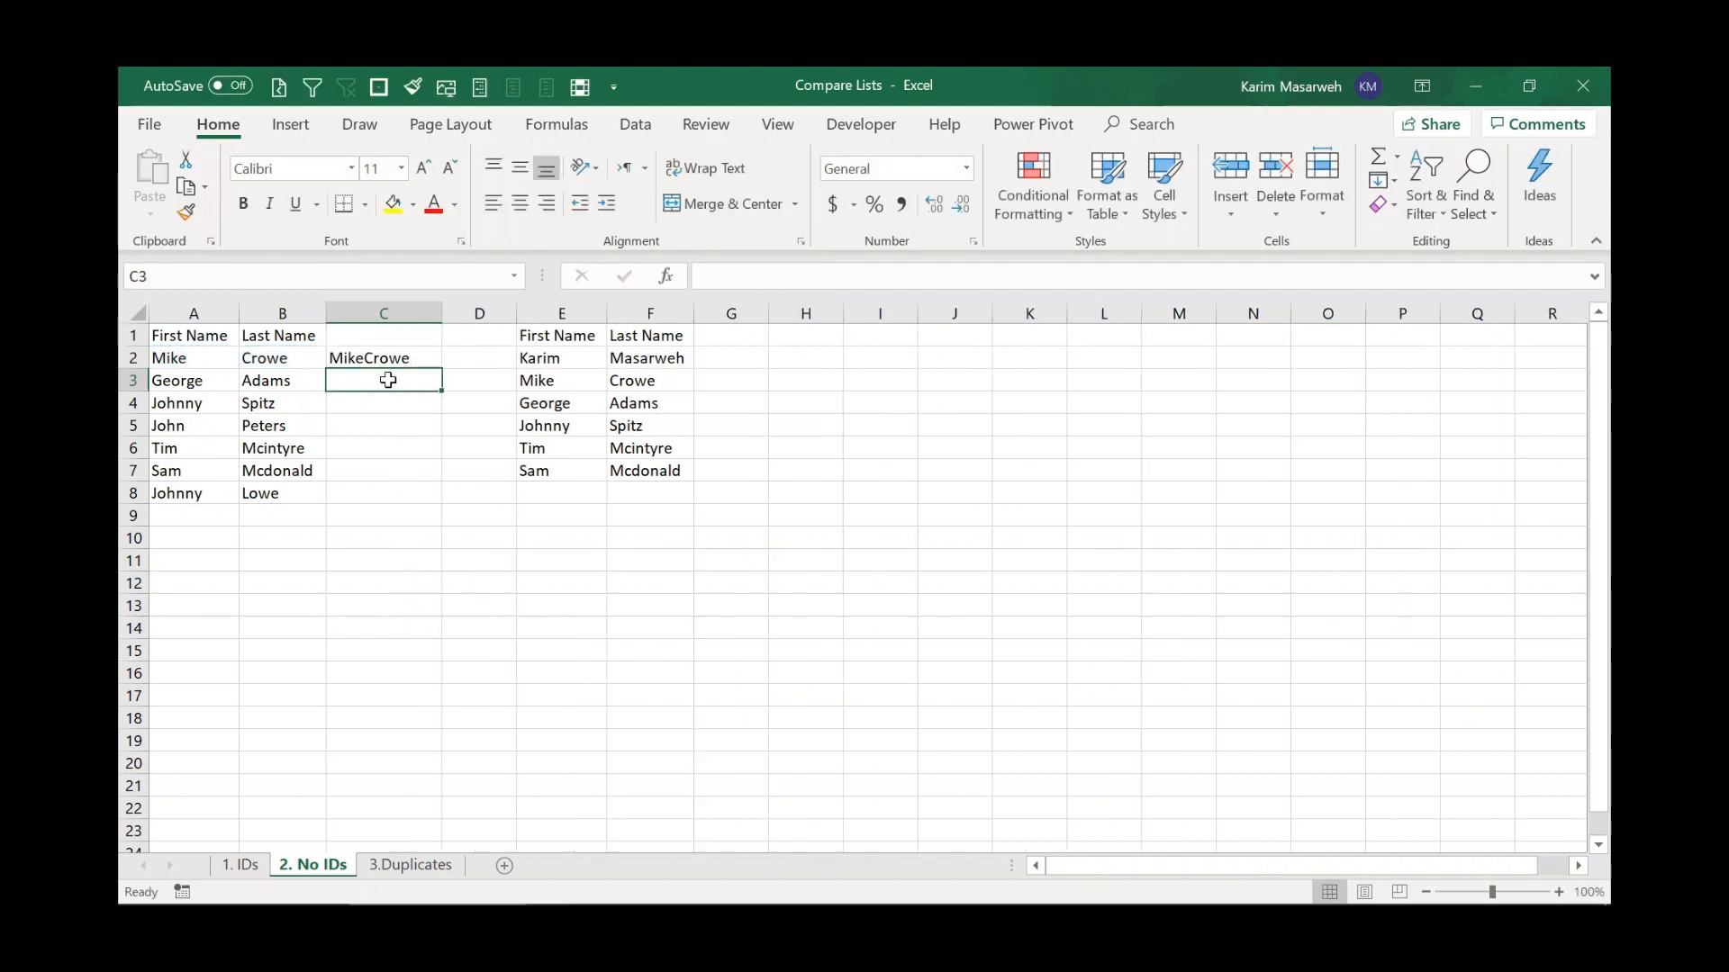
pyautogui.click(373, 359)
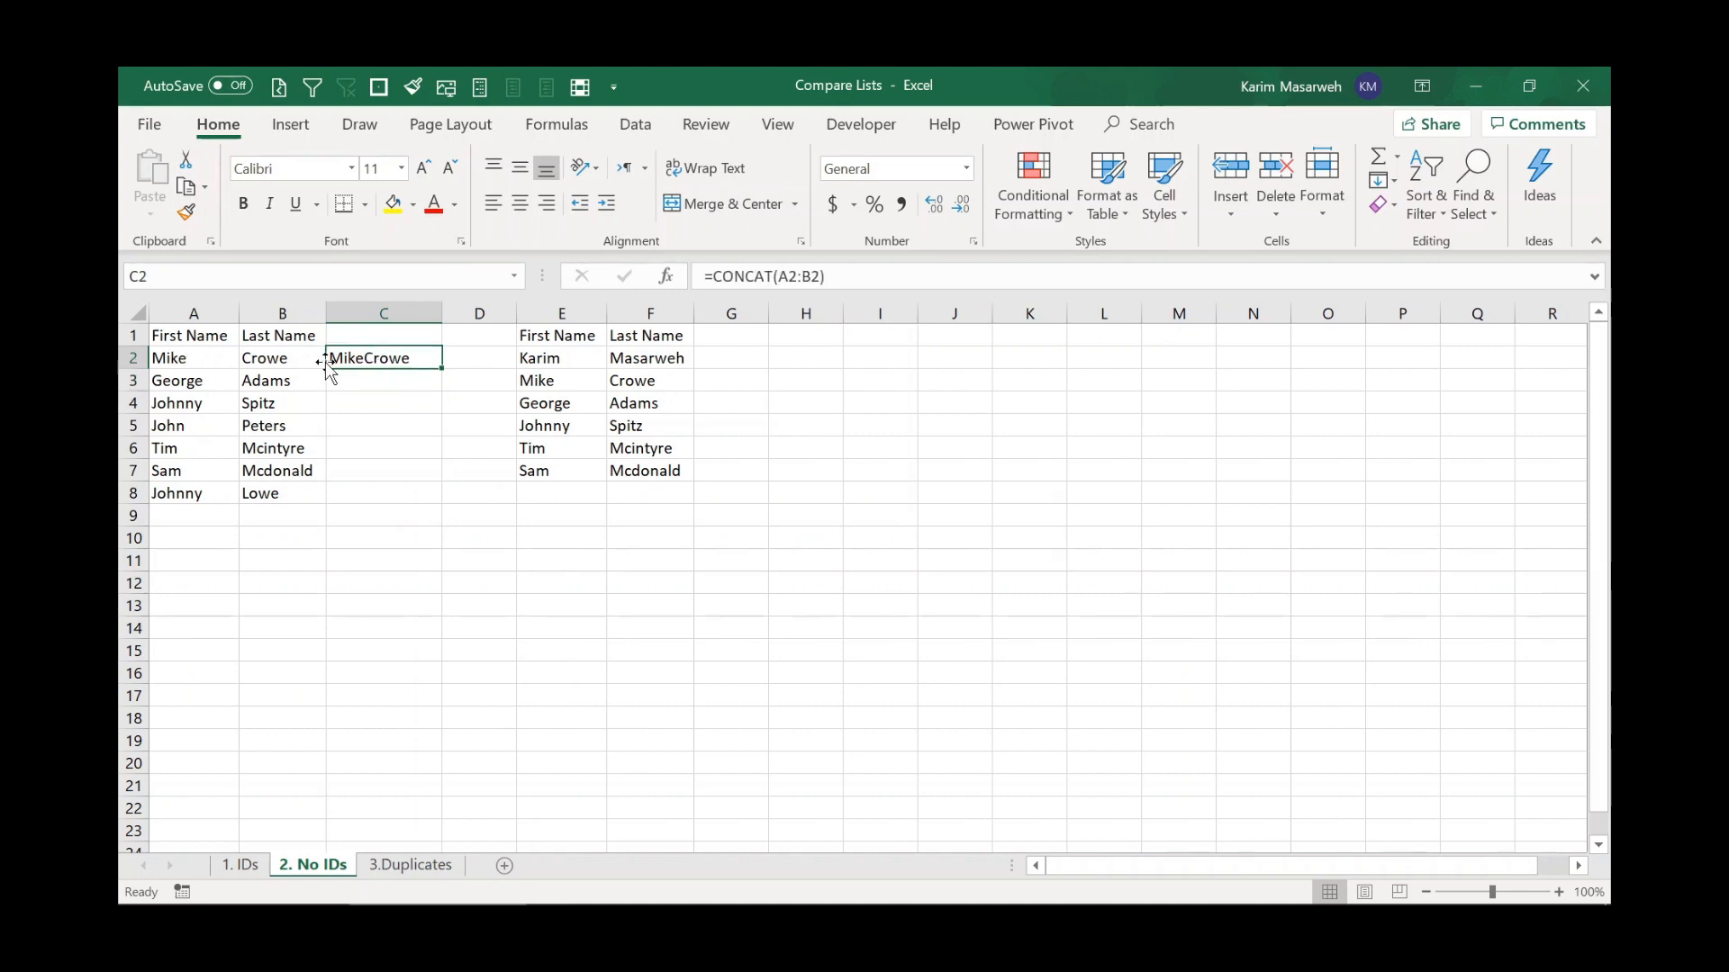
pyautogui.moveTo(442, 370); pyautogui.dragTo(433, 497)
pyautogui.click(399, 370)
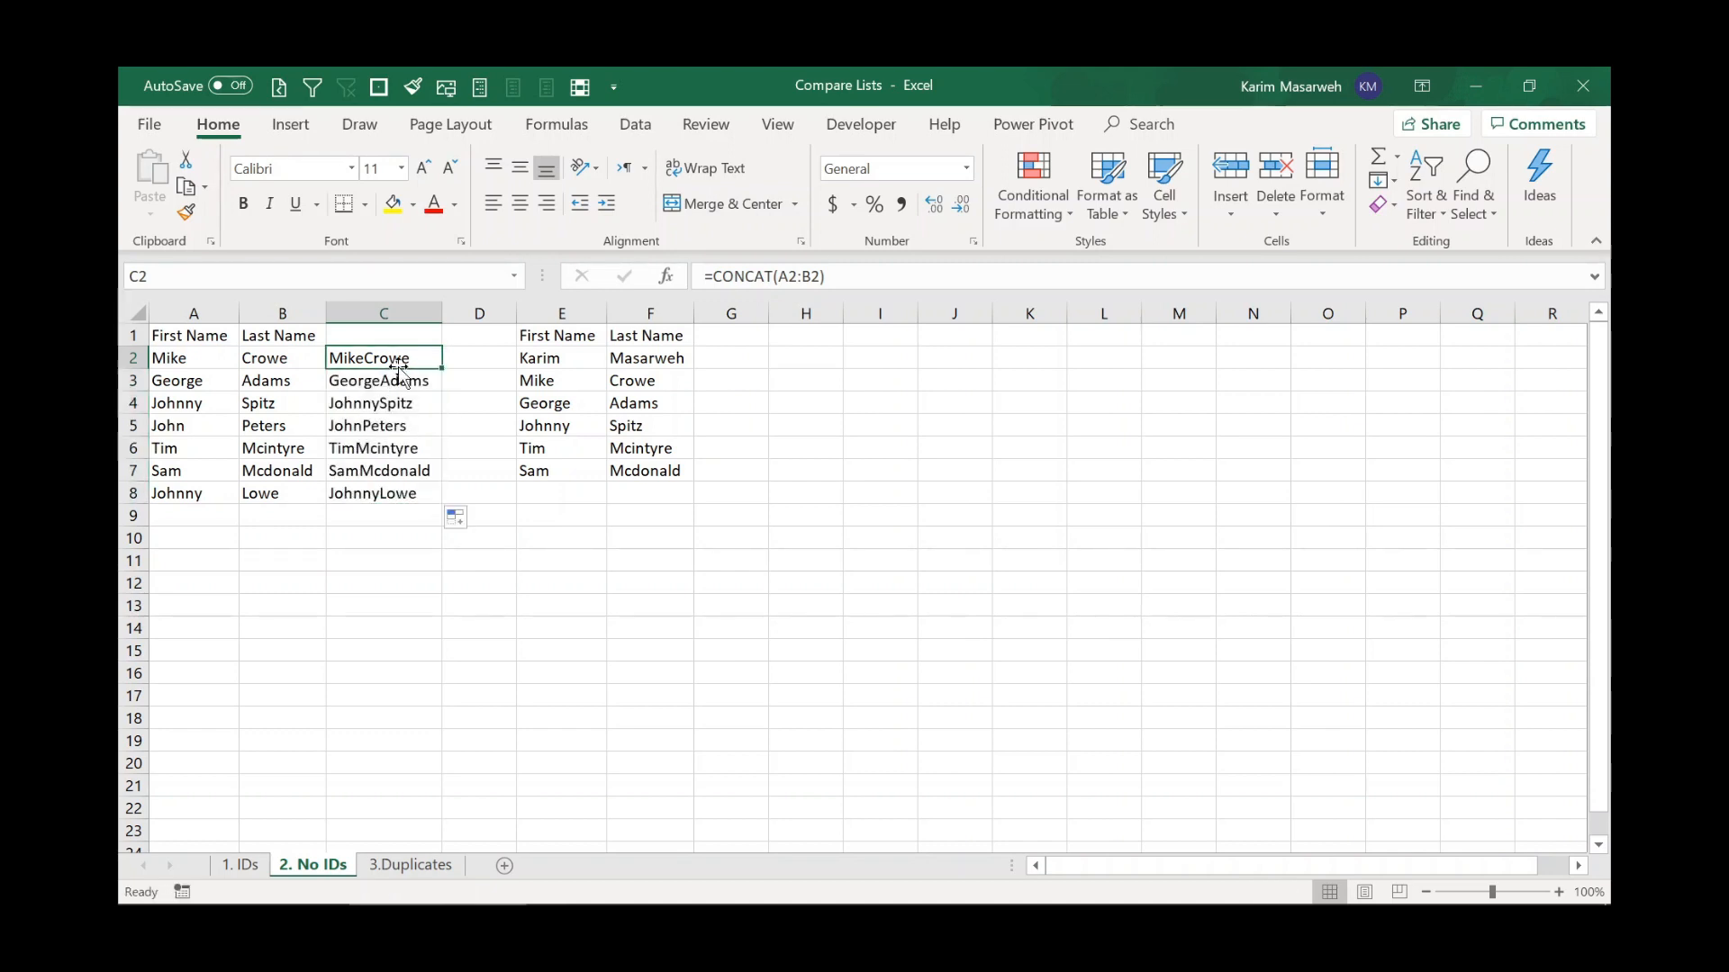
# Copy the CONCAT formula into G2, fill it down through row 7, and widen column G.
pyautogui.hotkey('ctrl', 'c')
pyautogui.click(721, 359)
pyautogui.hotkey('ctrl', 'v')
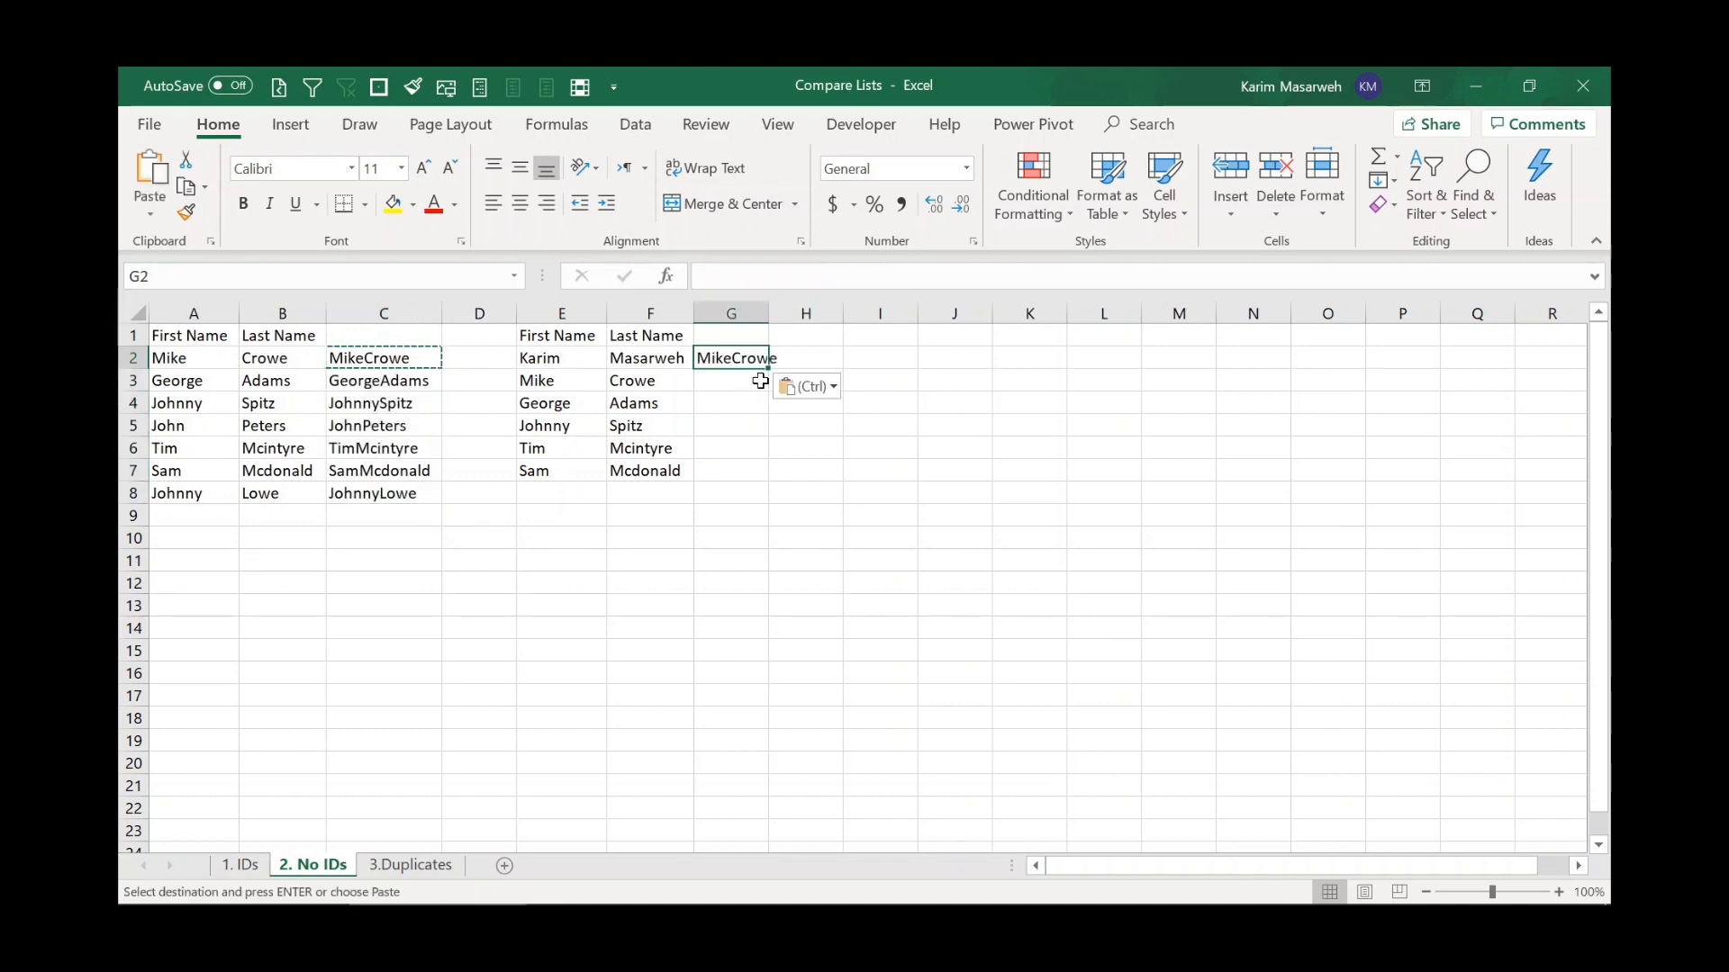
pyautogui.moveTo(773, 373); pyautogui.dragTo(768, 479)
pyautogui.moveTo(769, 317)
pyautogui.mouseDown()
pyautogui.moveTo(804, 324)
pyautogui.moveTo(785, 364)
pyautogui.moveTo(784, 326)
pyautogui.mouseUp()
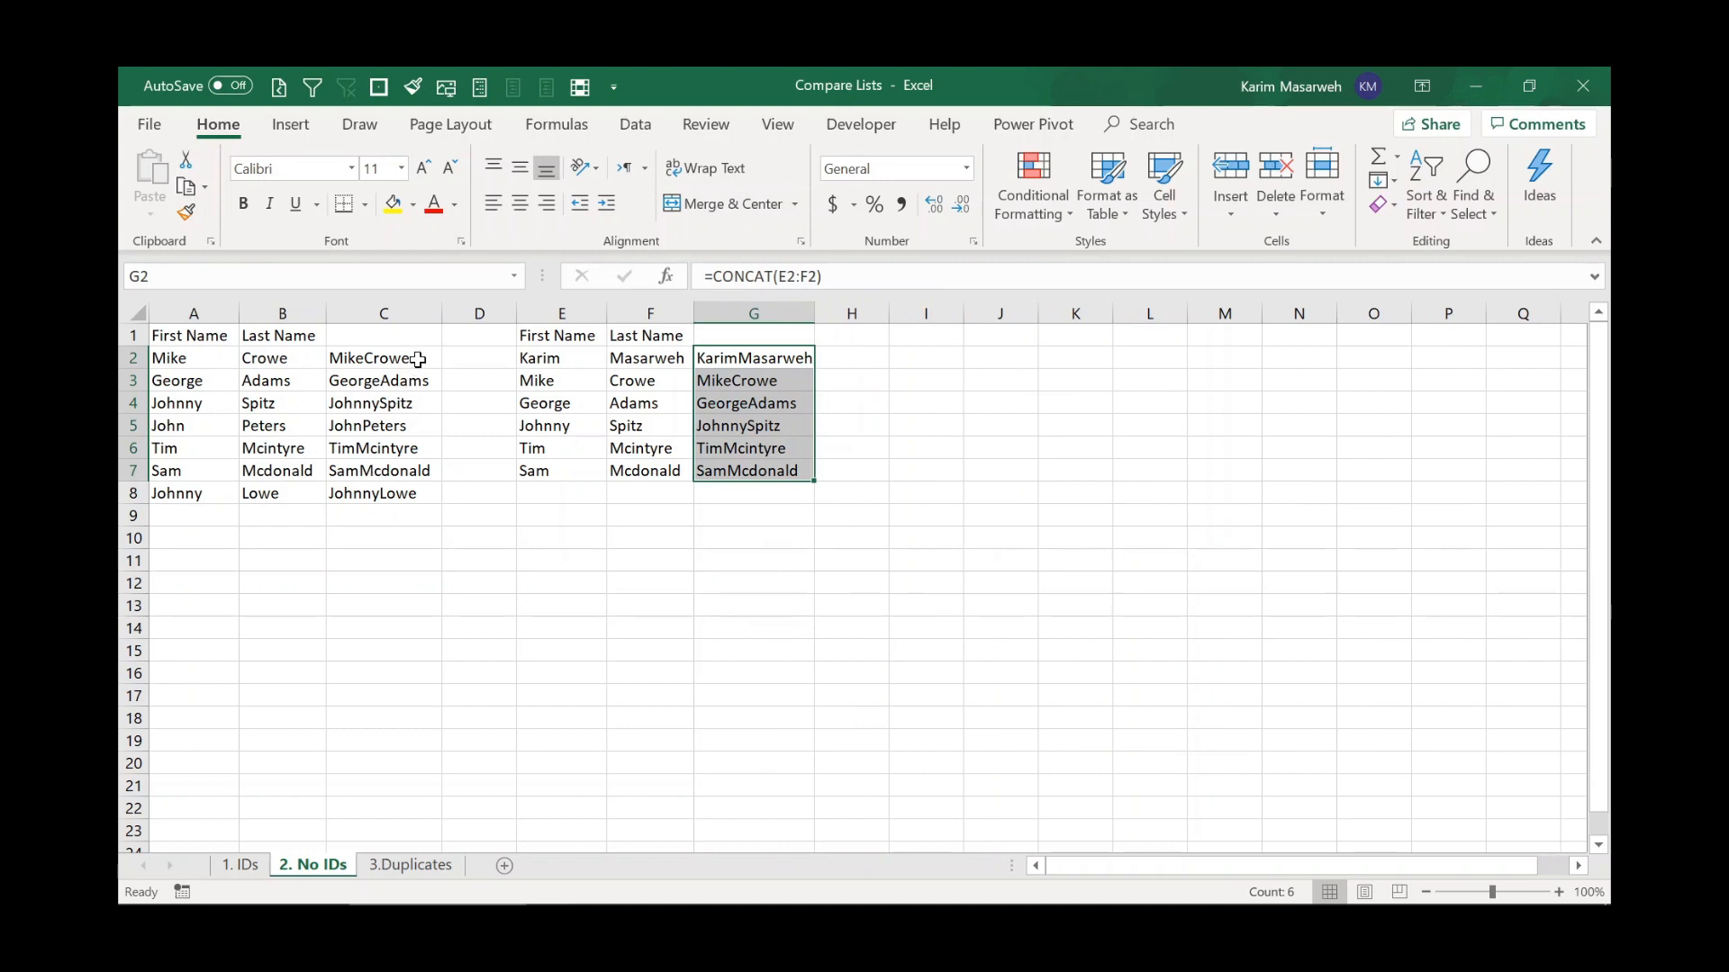
# Highlight the unique full names across both CONCAT helper columns C2:C8 and G2:G7 with a Unique values rule.
pyautogui.moveTo(418, 359); pyautogui.dragTo(401, 491)
pyautogui.moveTo(772, 360); pyautogui.dragTo(753, 467)
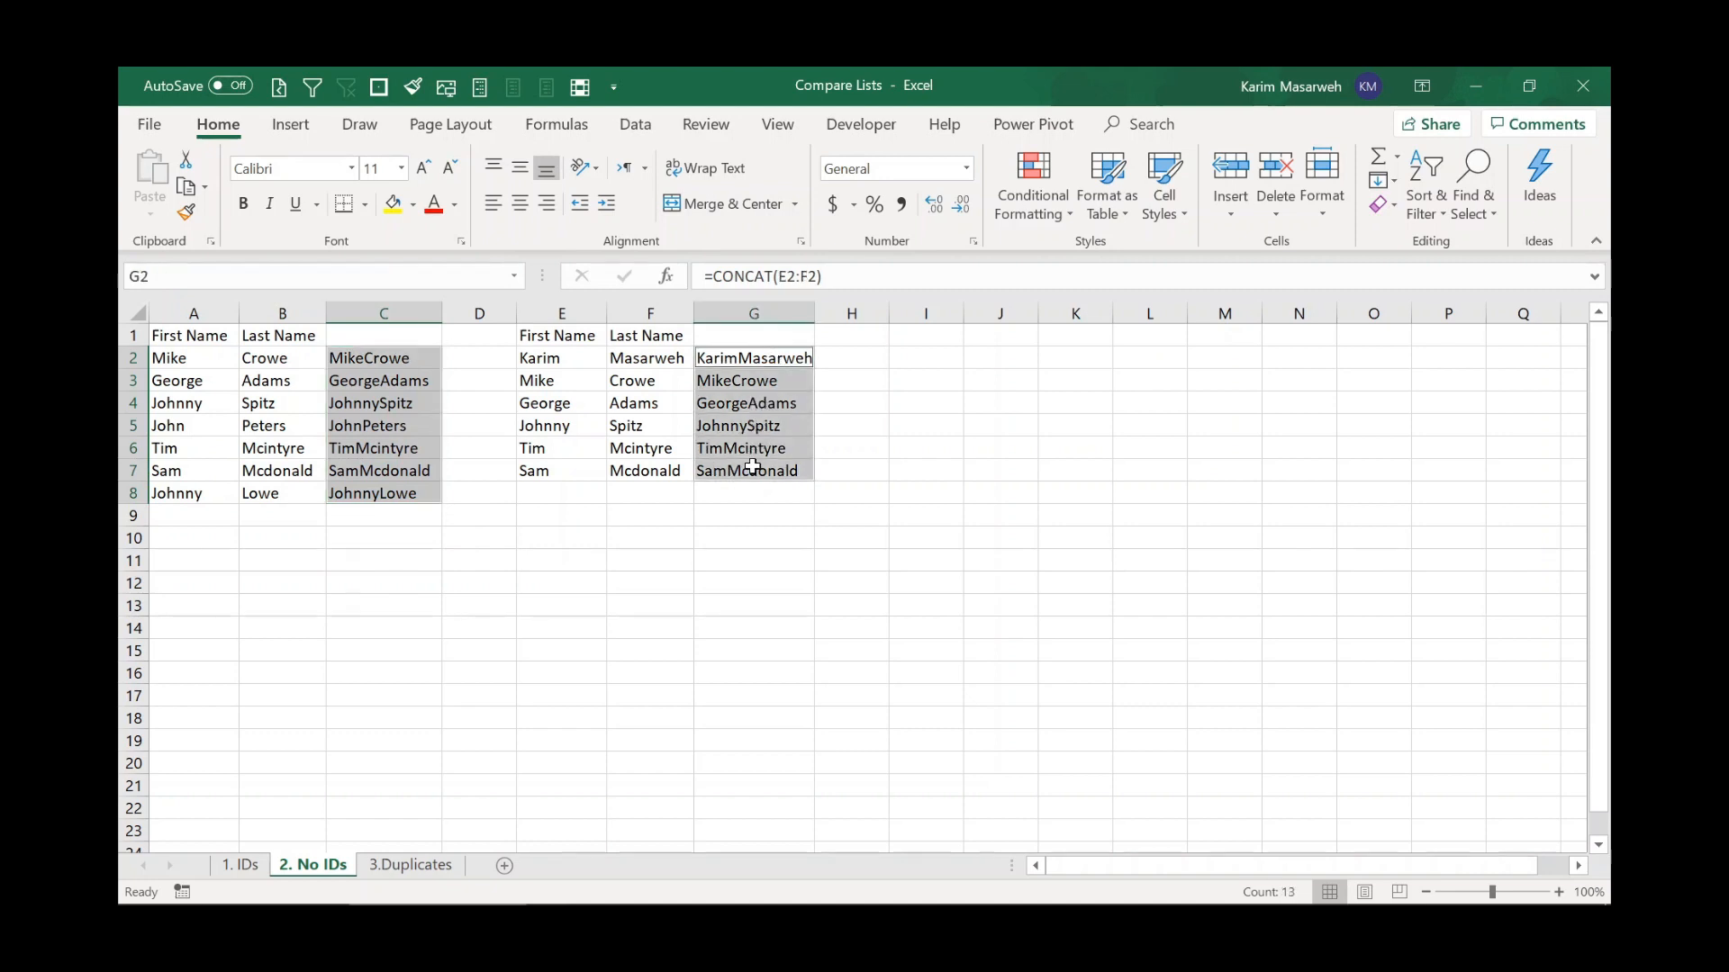
pyautogui.click(1033, 205)
pyautogui.moveTo(1112, 255)
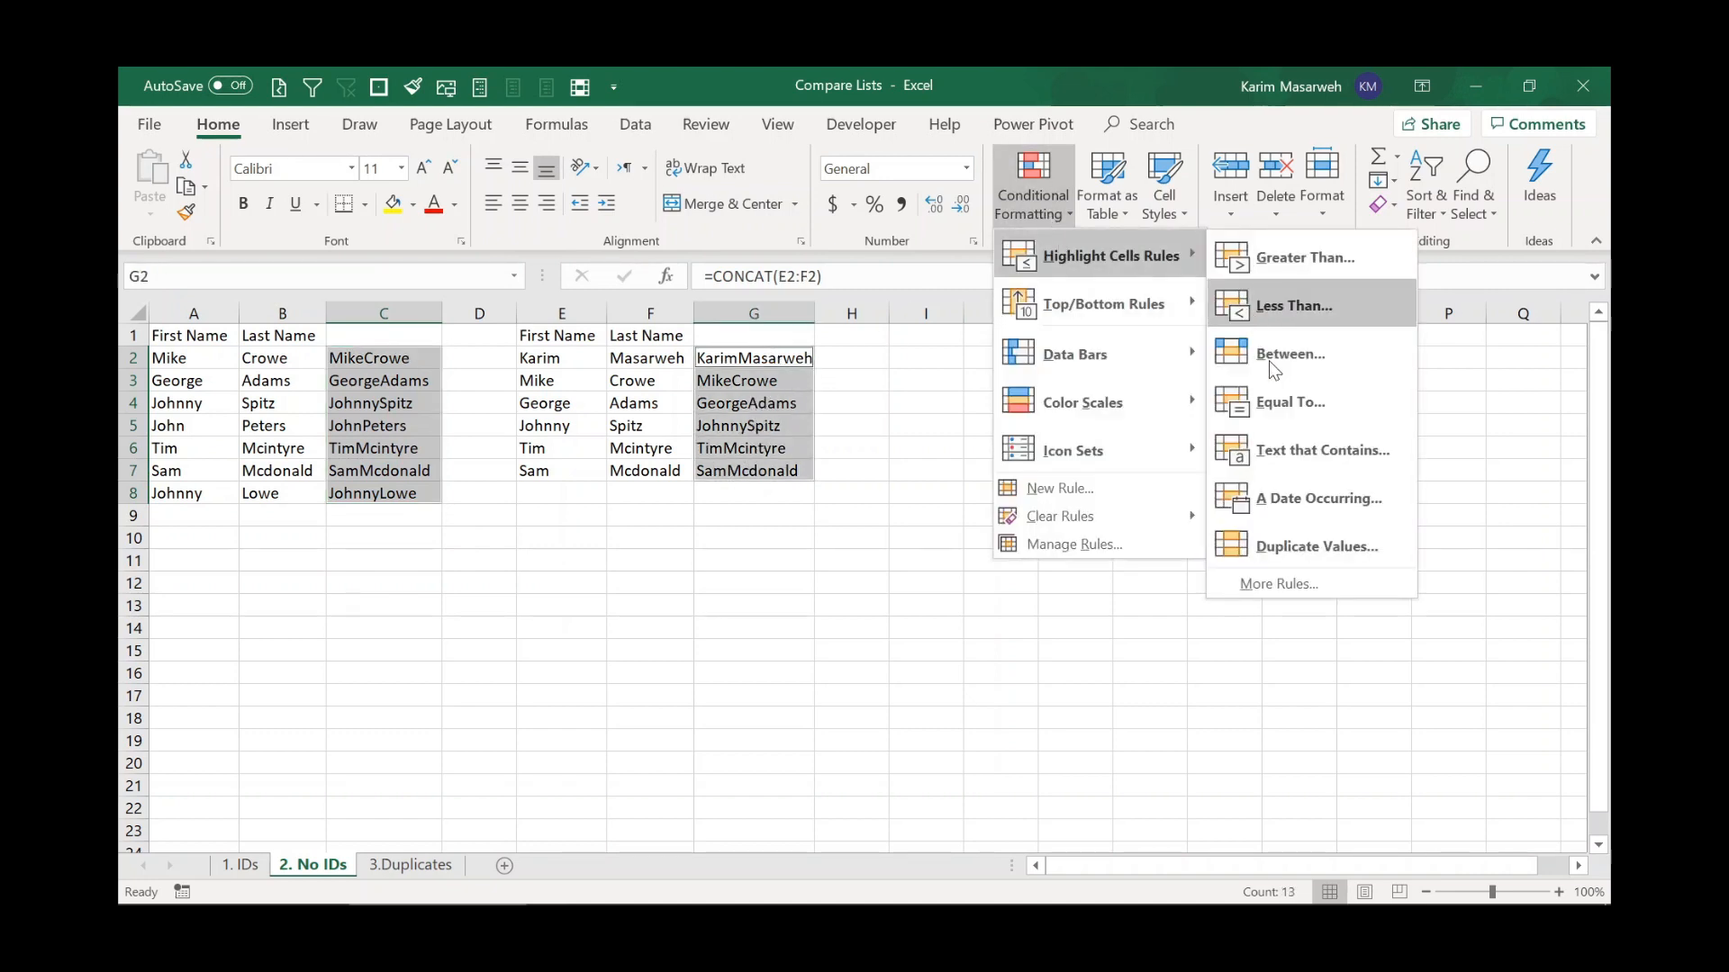
pyautogui.click(1279, 553)
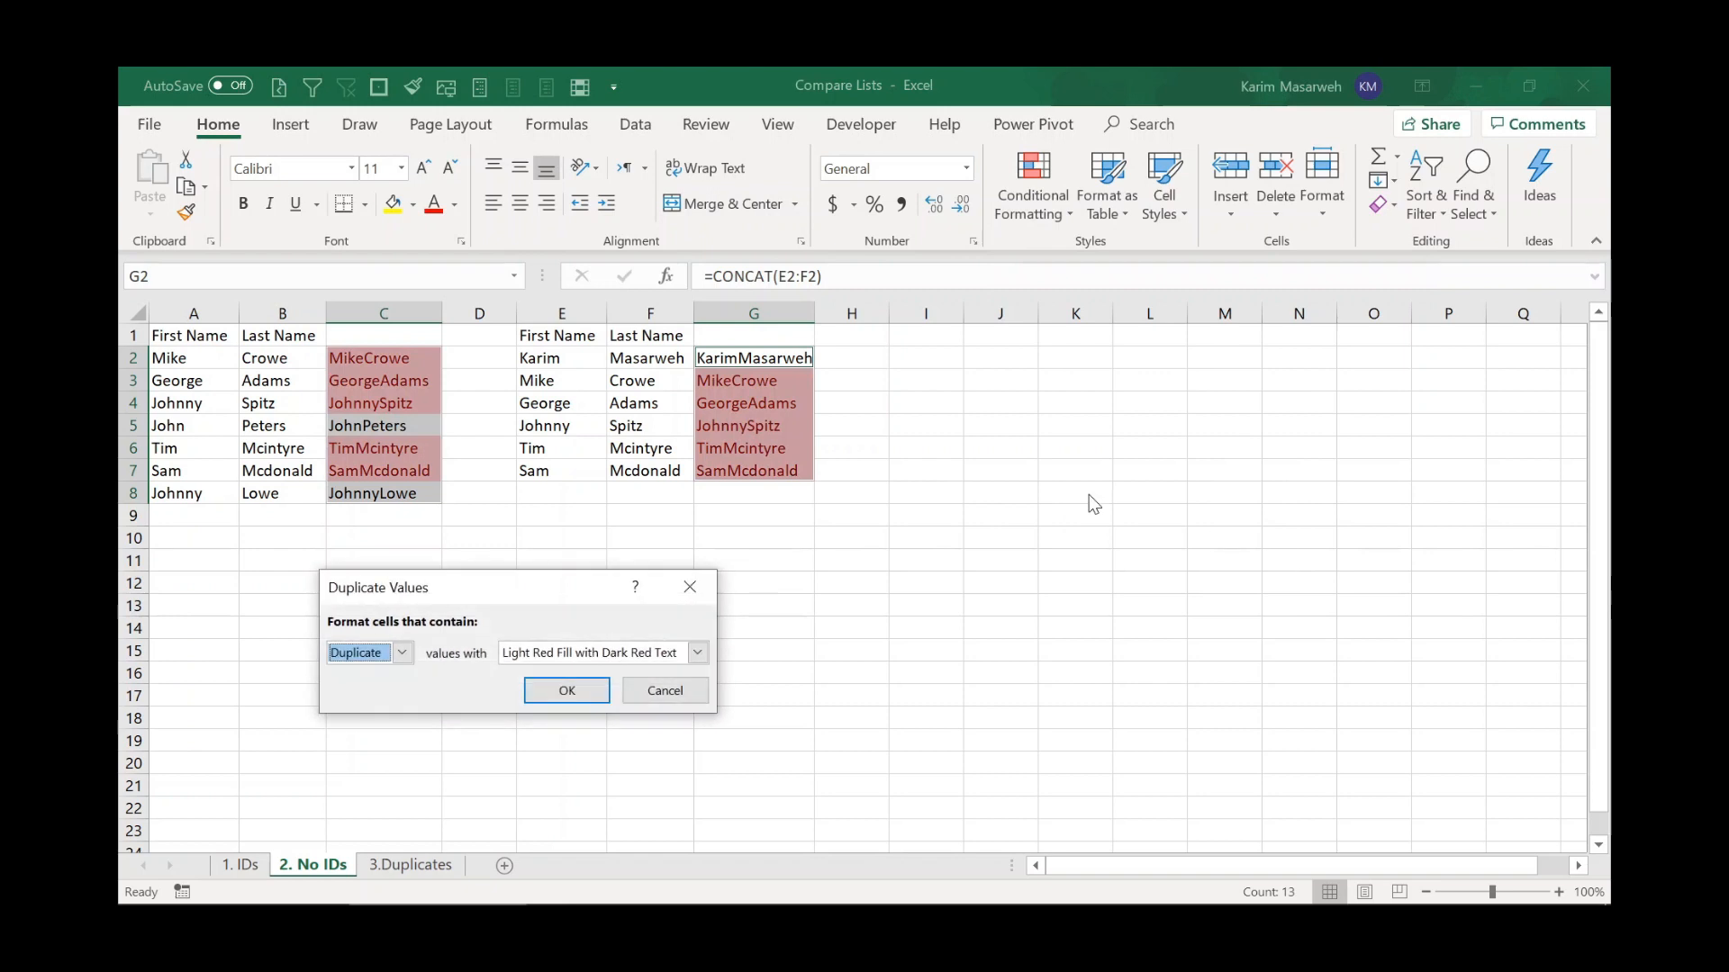
pyautogui.click(360, 654)
pyautogui.click(351, 697)
pyautogui.click(566, 691)
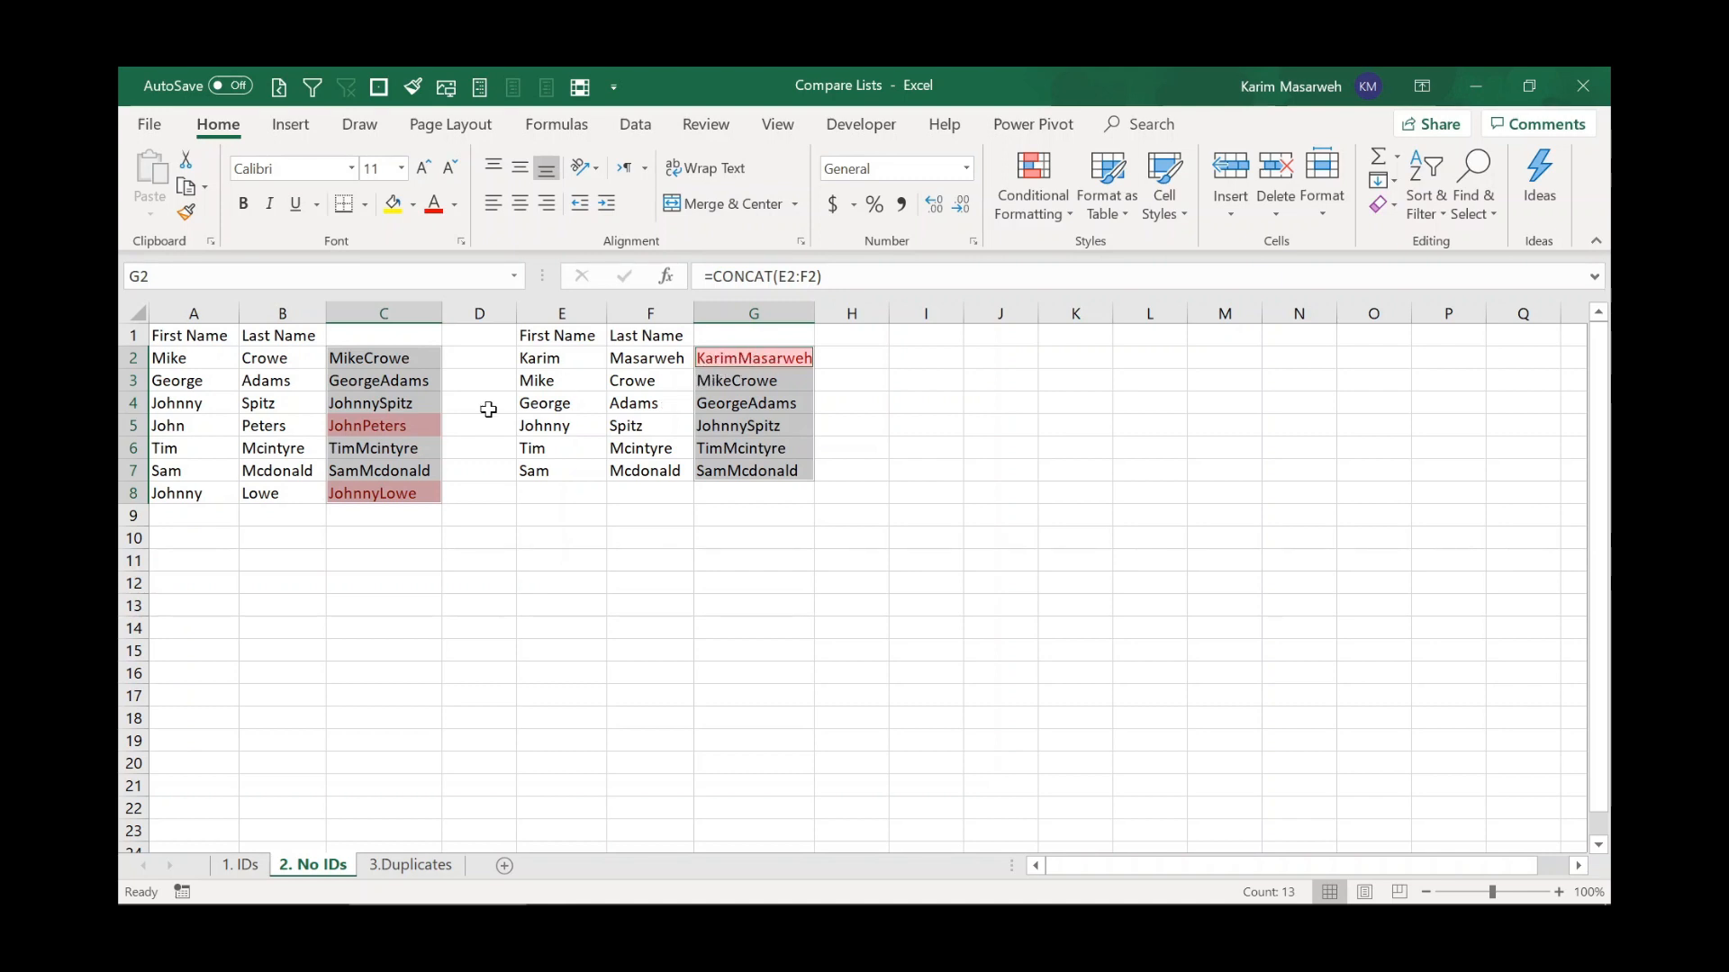
pyautogui.click(379, 428)
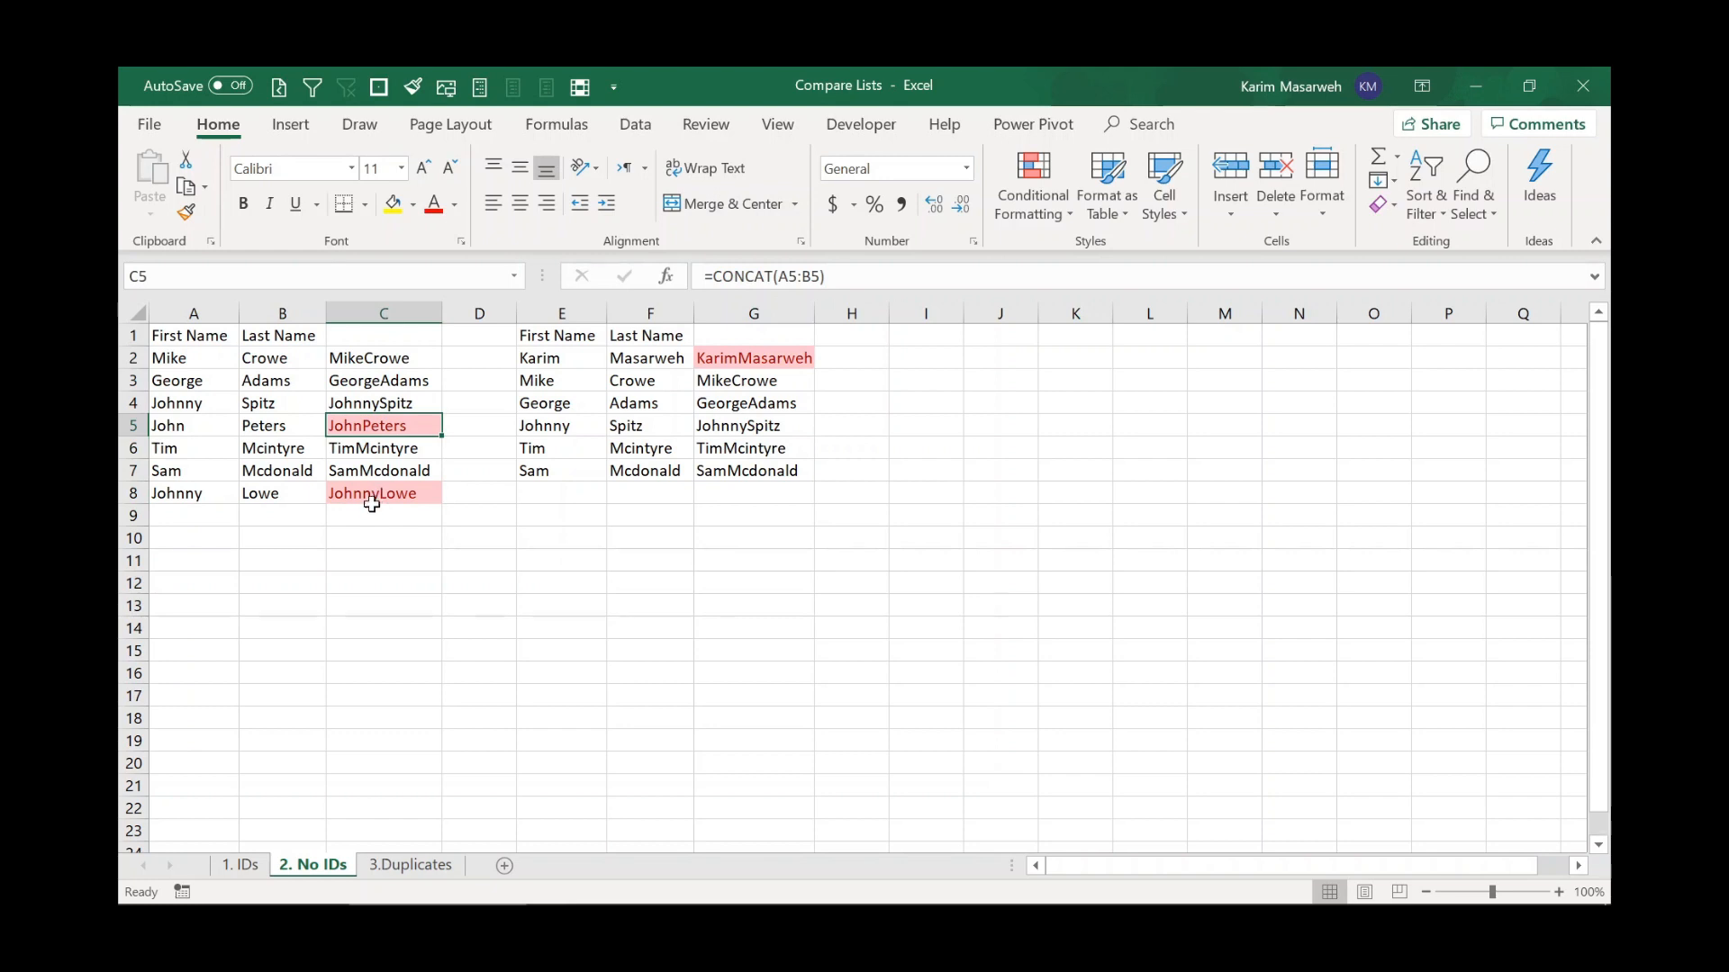
pyautogui.click(372, 497)
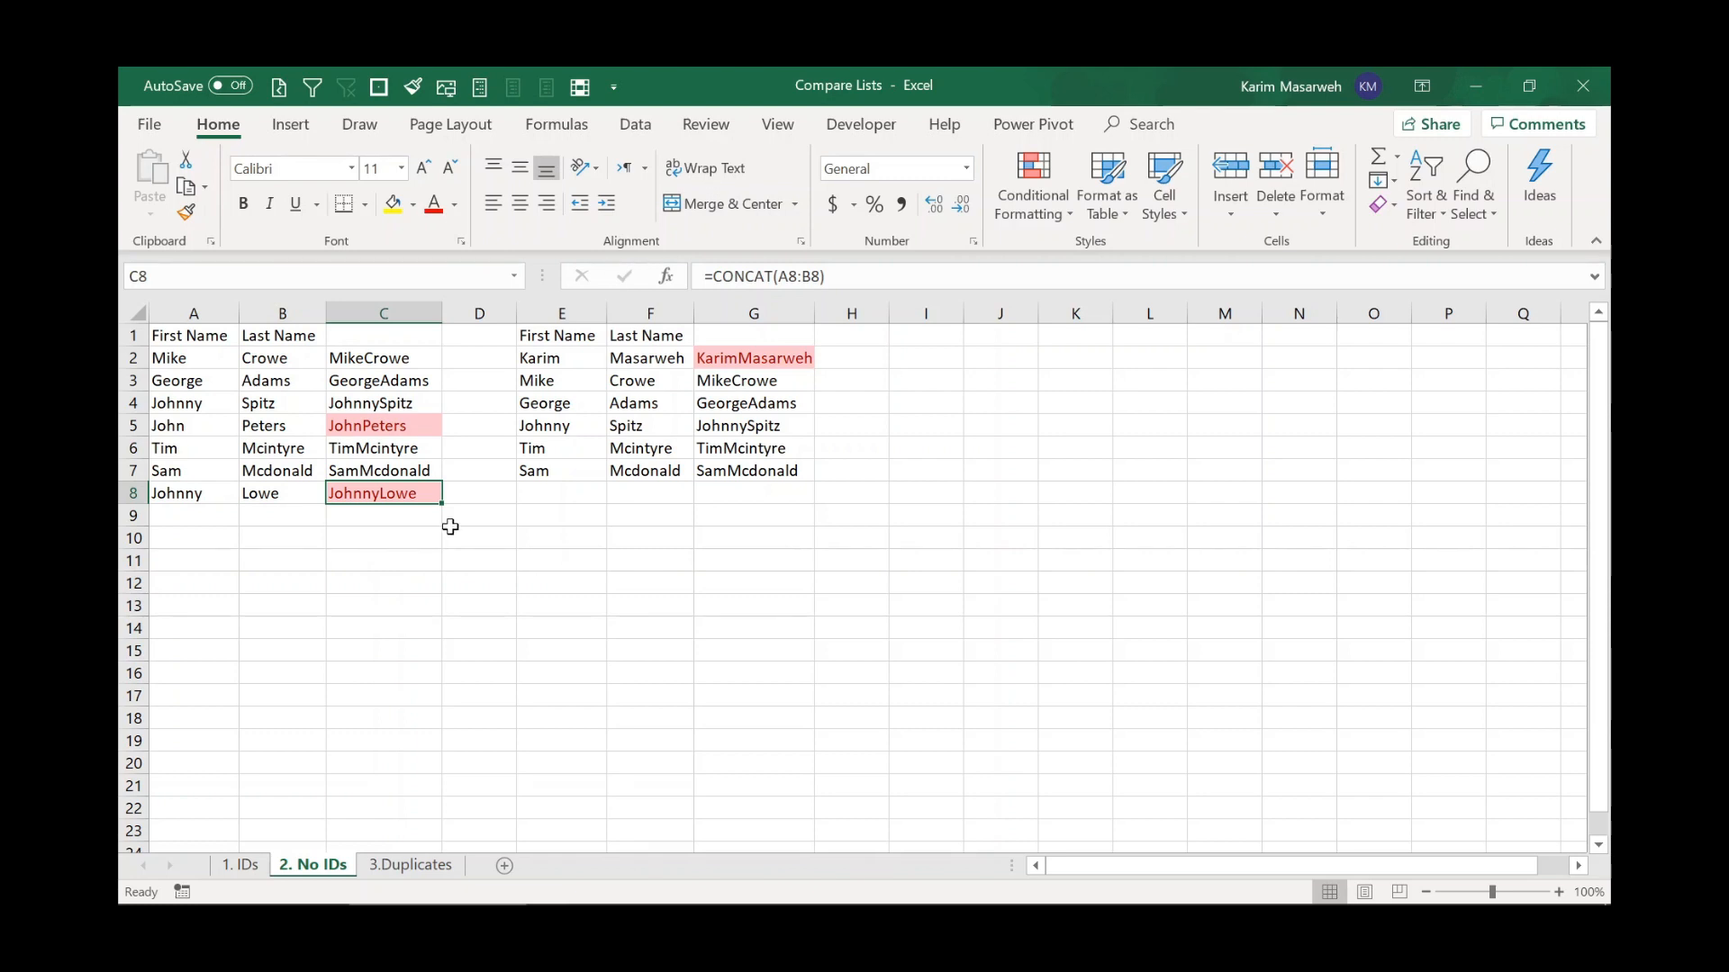
# Open the 3.Duplicates sheet and preview duplicate-value highlighting on the ID1 values without applying it.
pyautogui.click(410, 866)
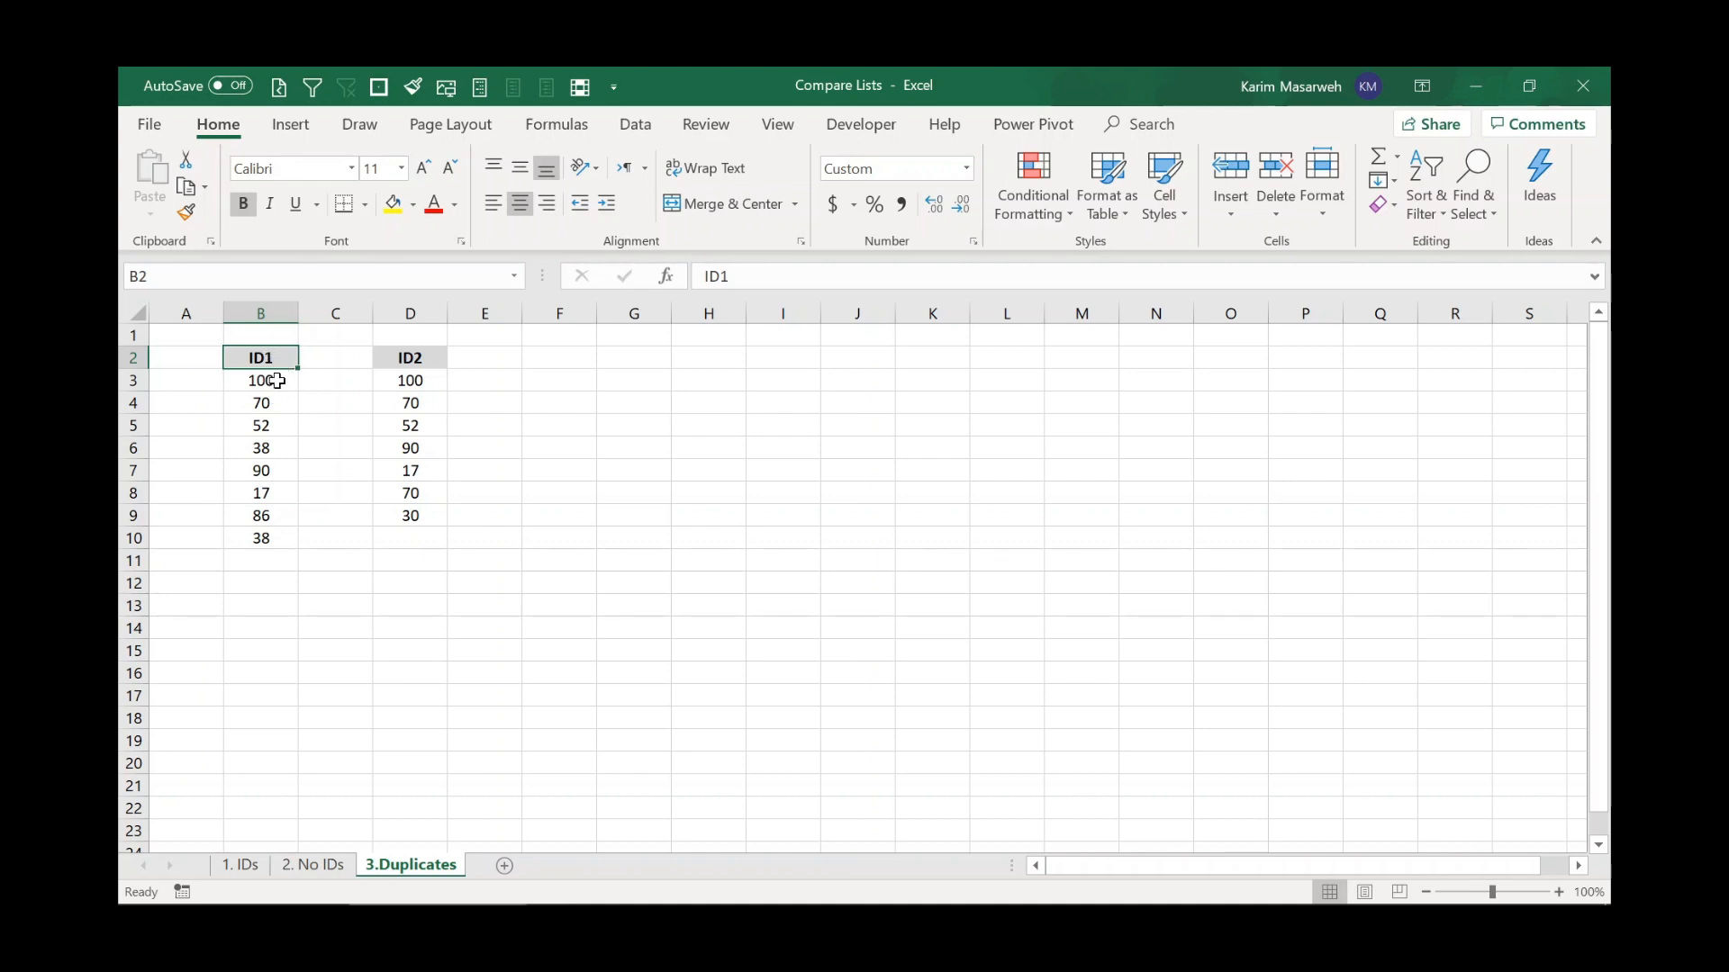
pyautogui.moveTo(277, 381); pyautogui.dragTo(263, 540)
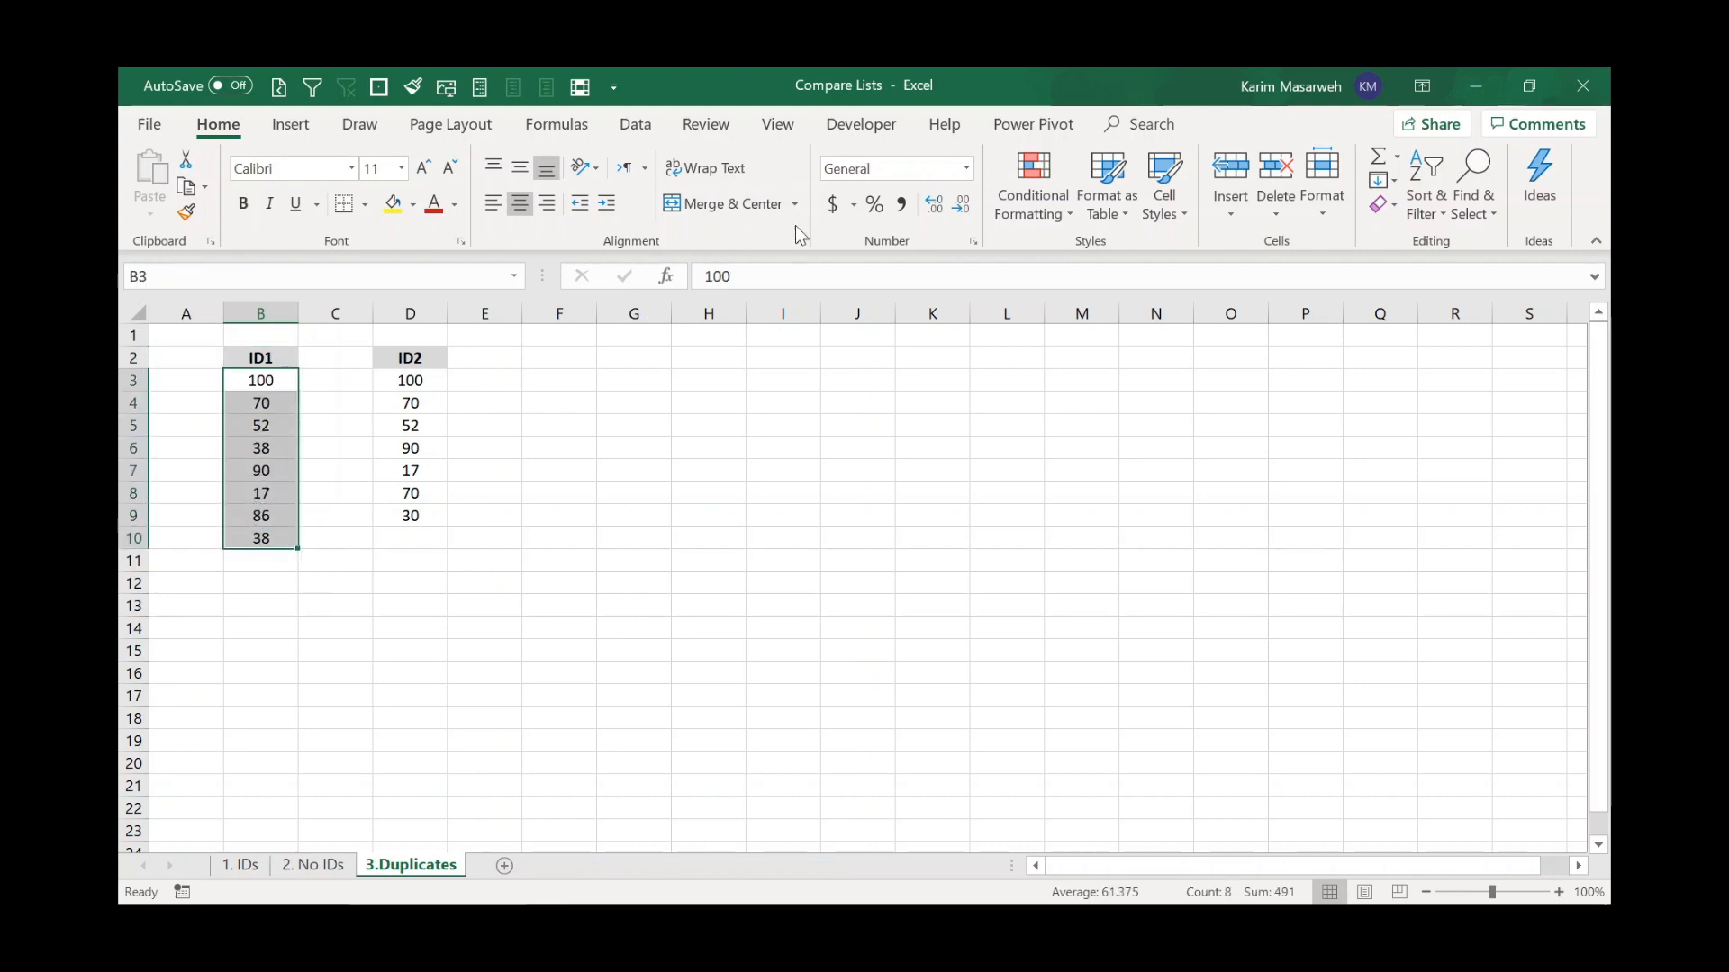
pyautogui.click(1011, 200)
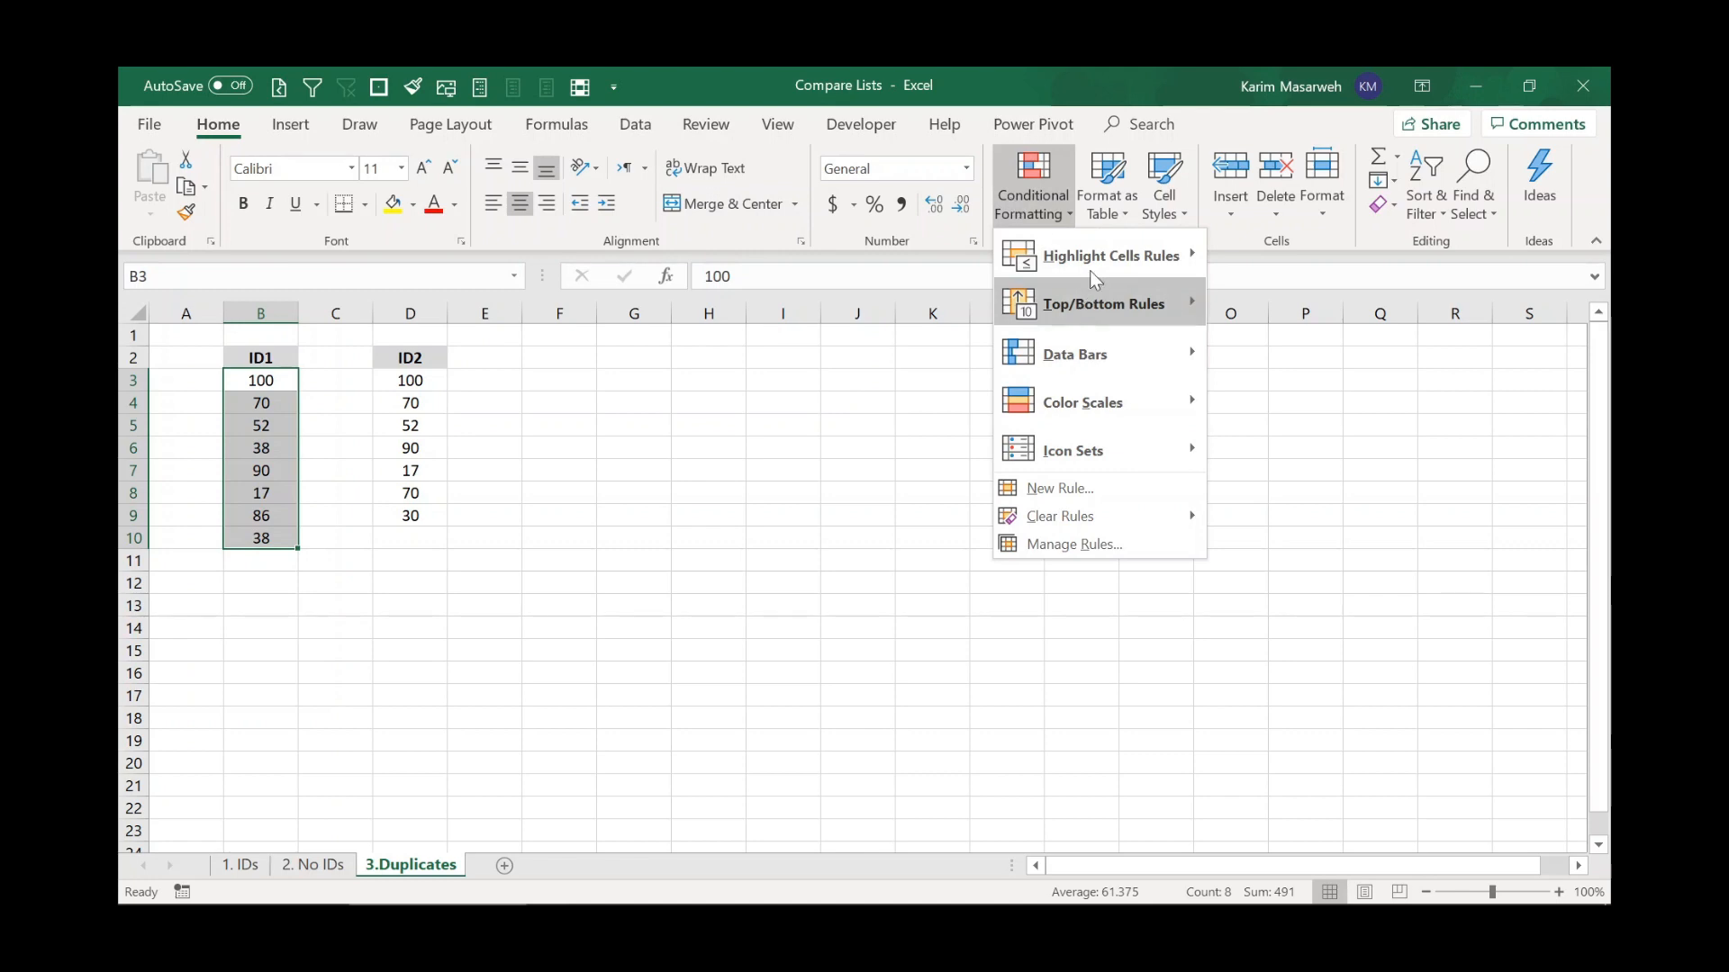
pyautogui.moveTo(1111, 255)
pyautogui.click(1299, 538)
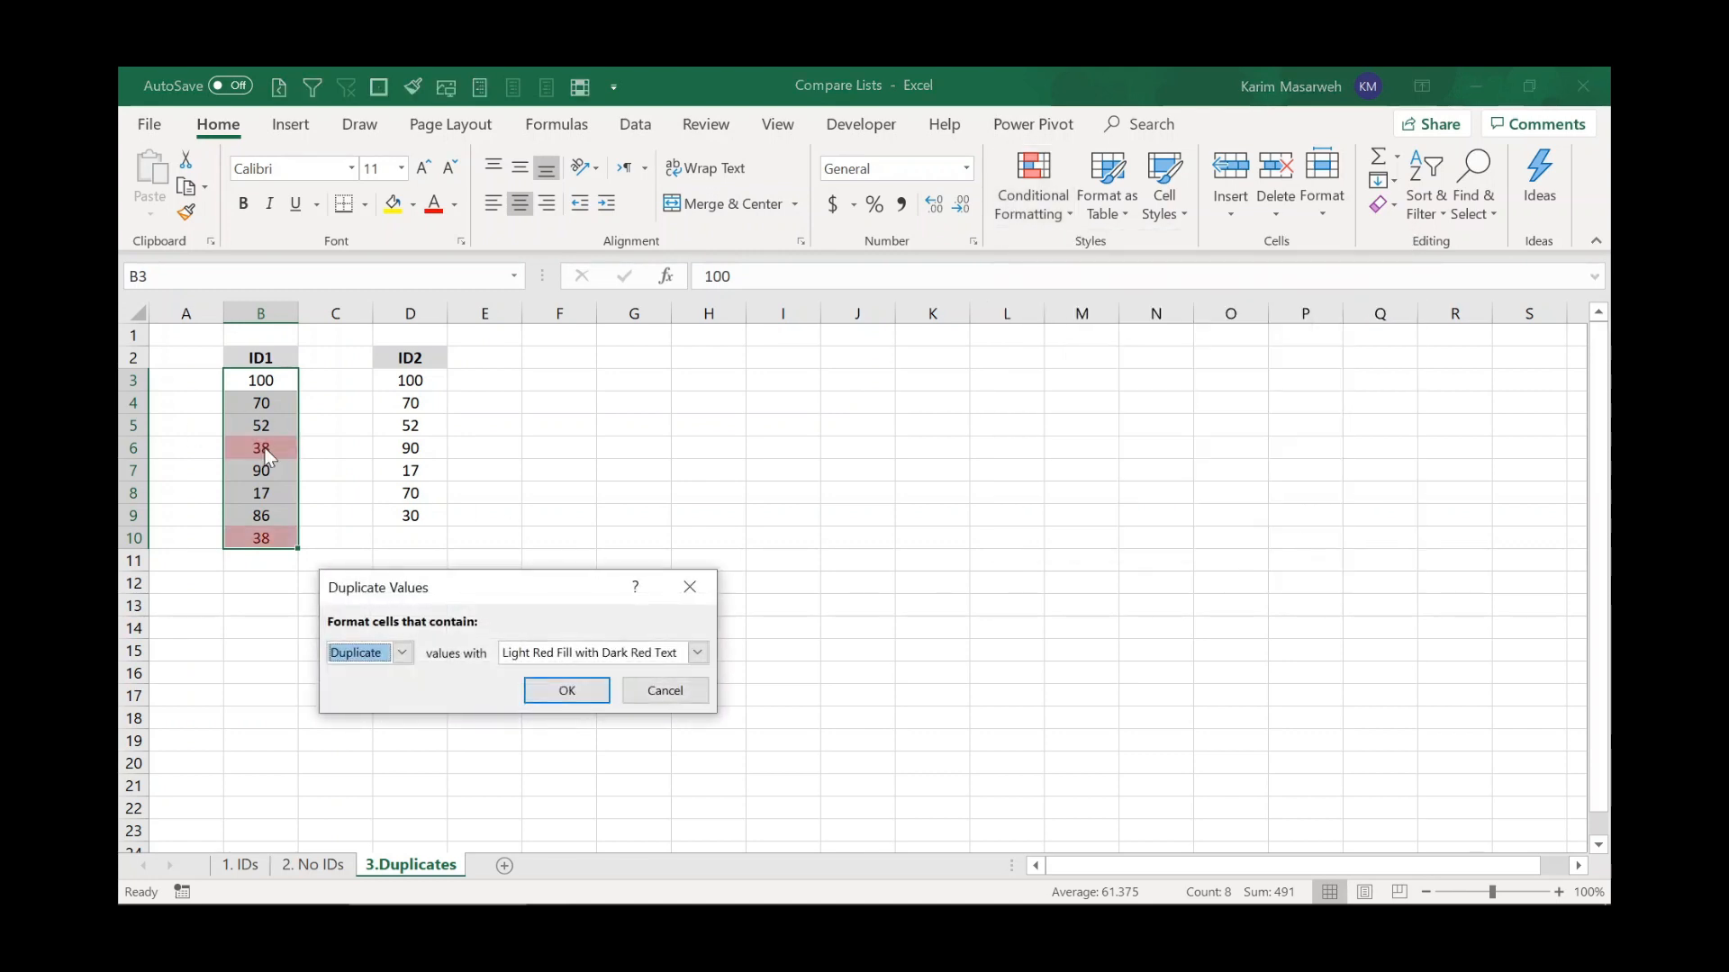
pyautogui.press('Escape')
pyautogui.moveTo(416, 387); pyautogui.dragTo(423, 515)
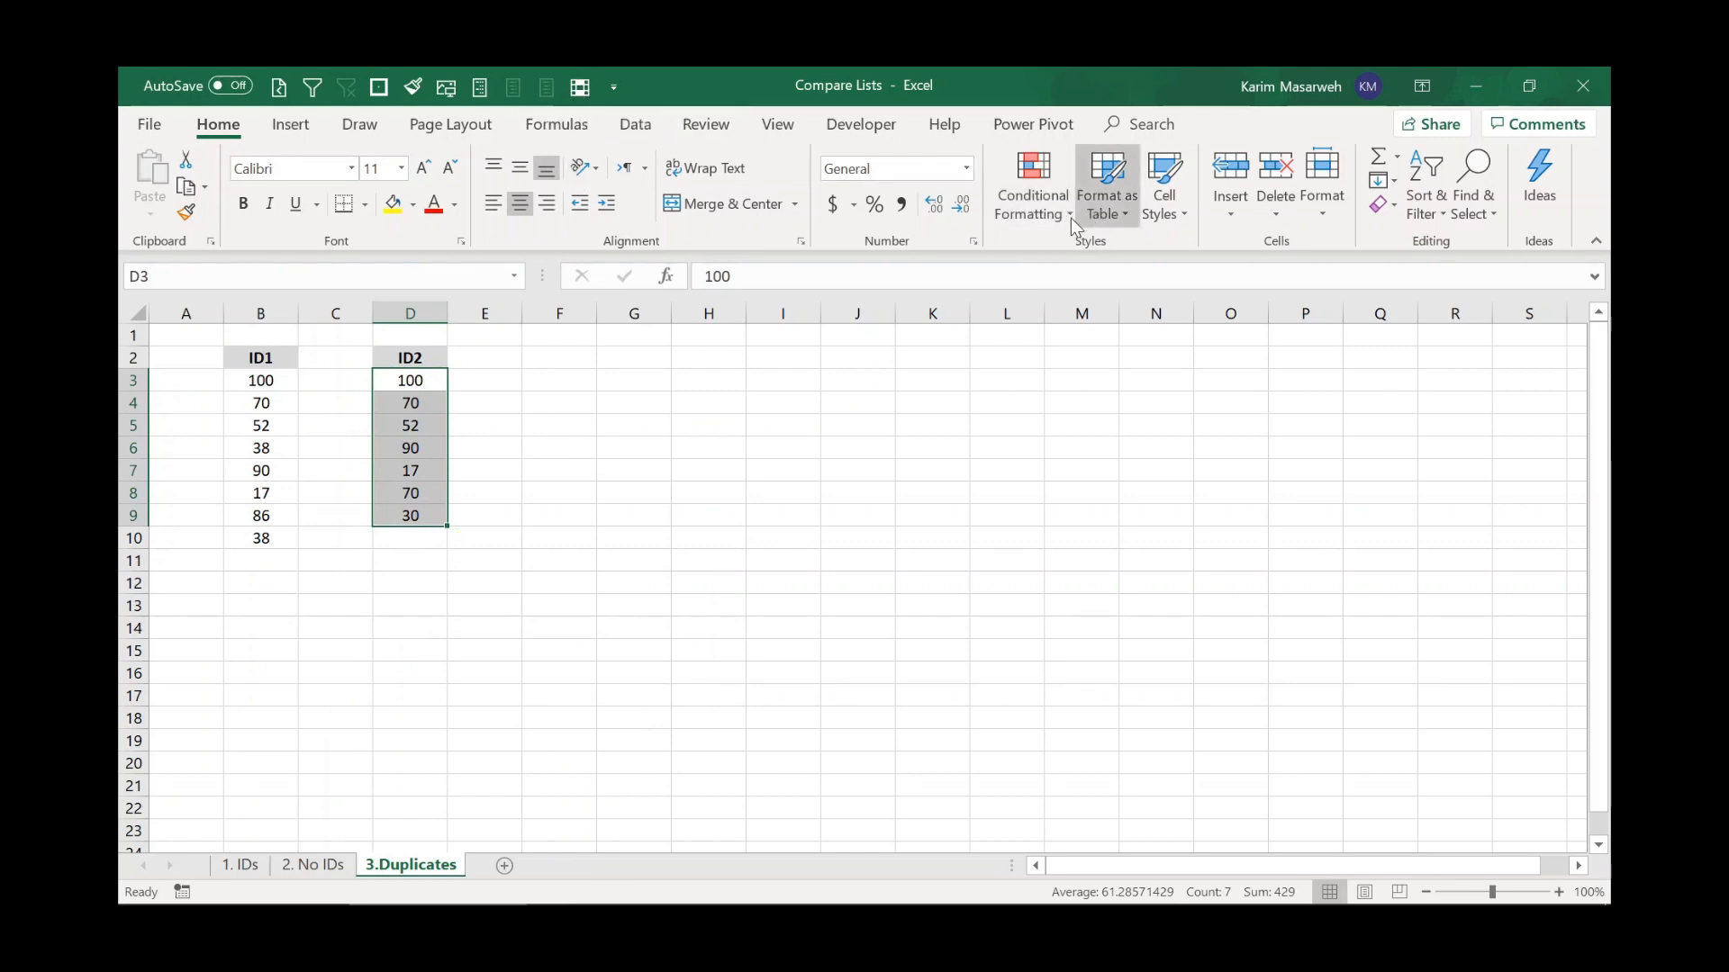
pyautogui.click(580, 87)
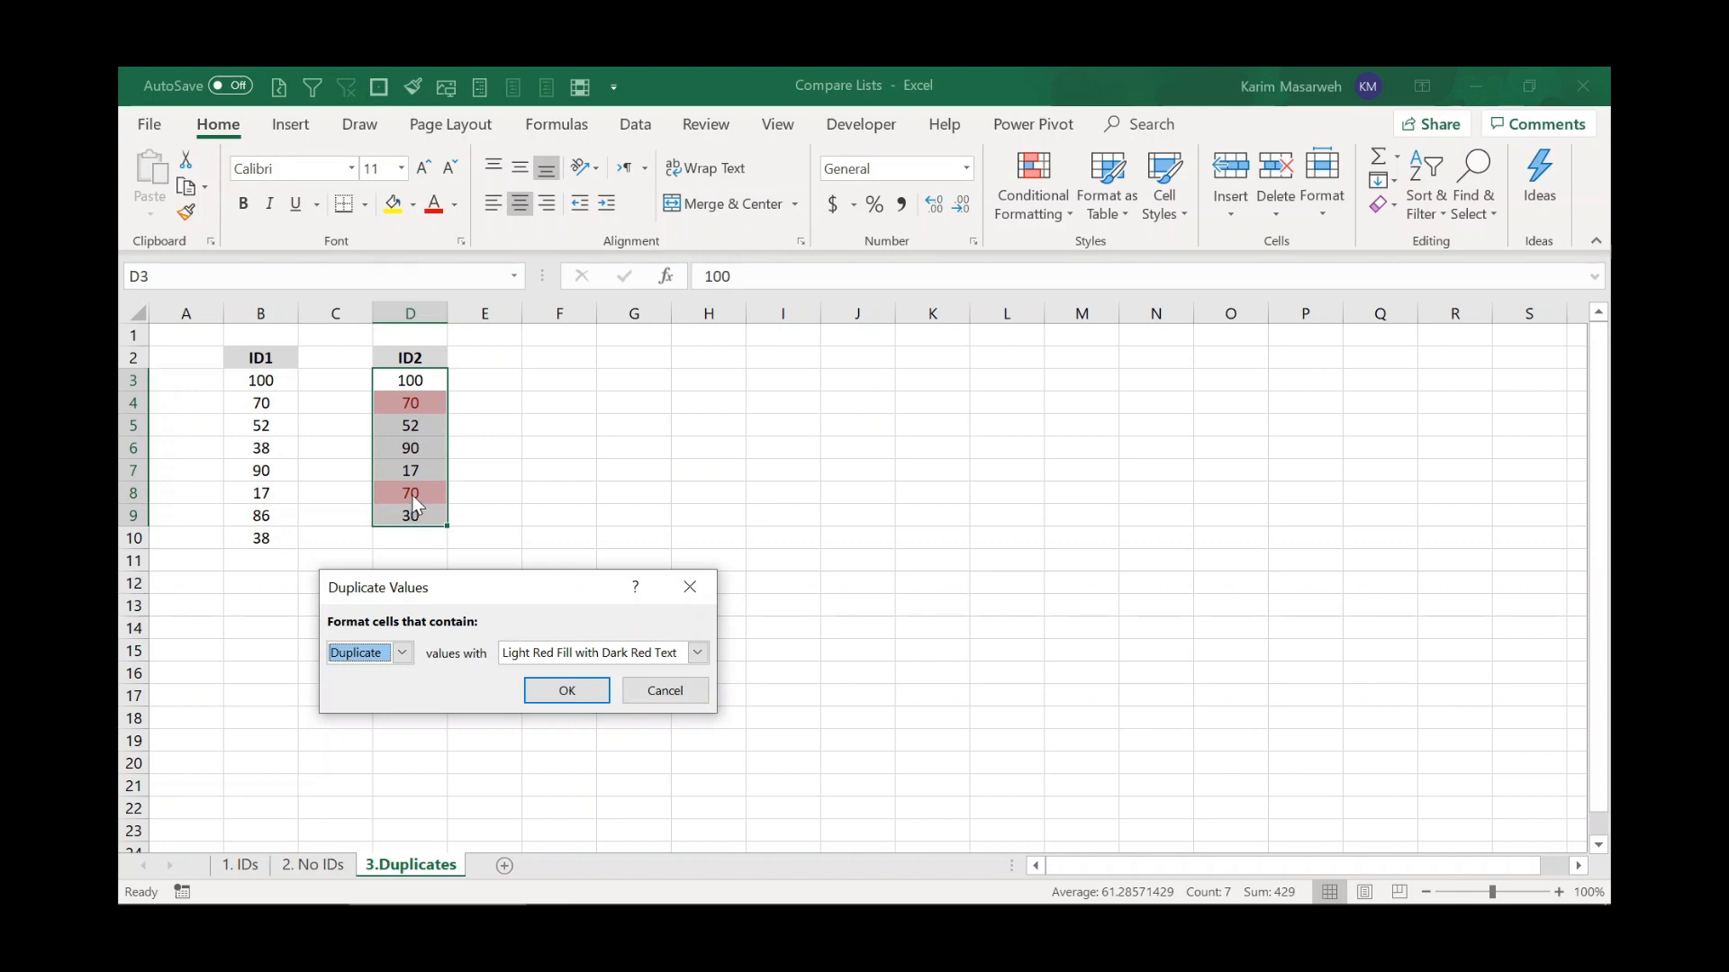
pyautogui.press('Escape')
# Remove duplicate values from the ID1 column, treating the first row as a header.
pyautogui.click(263, 491)
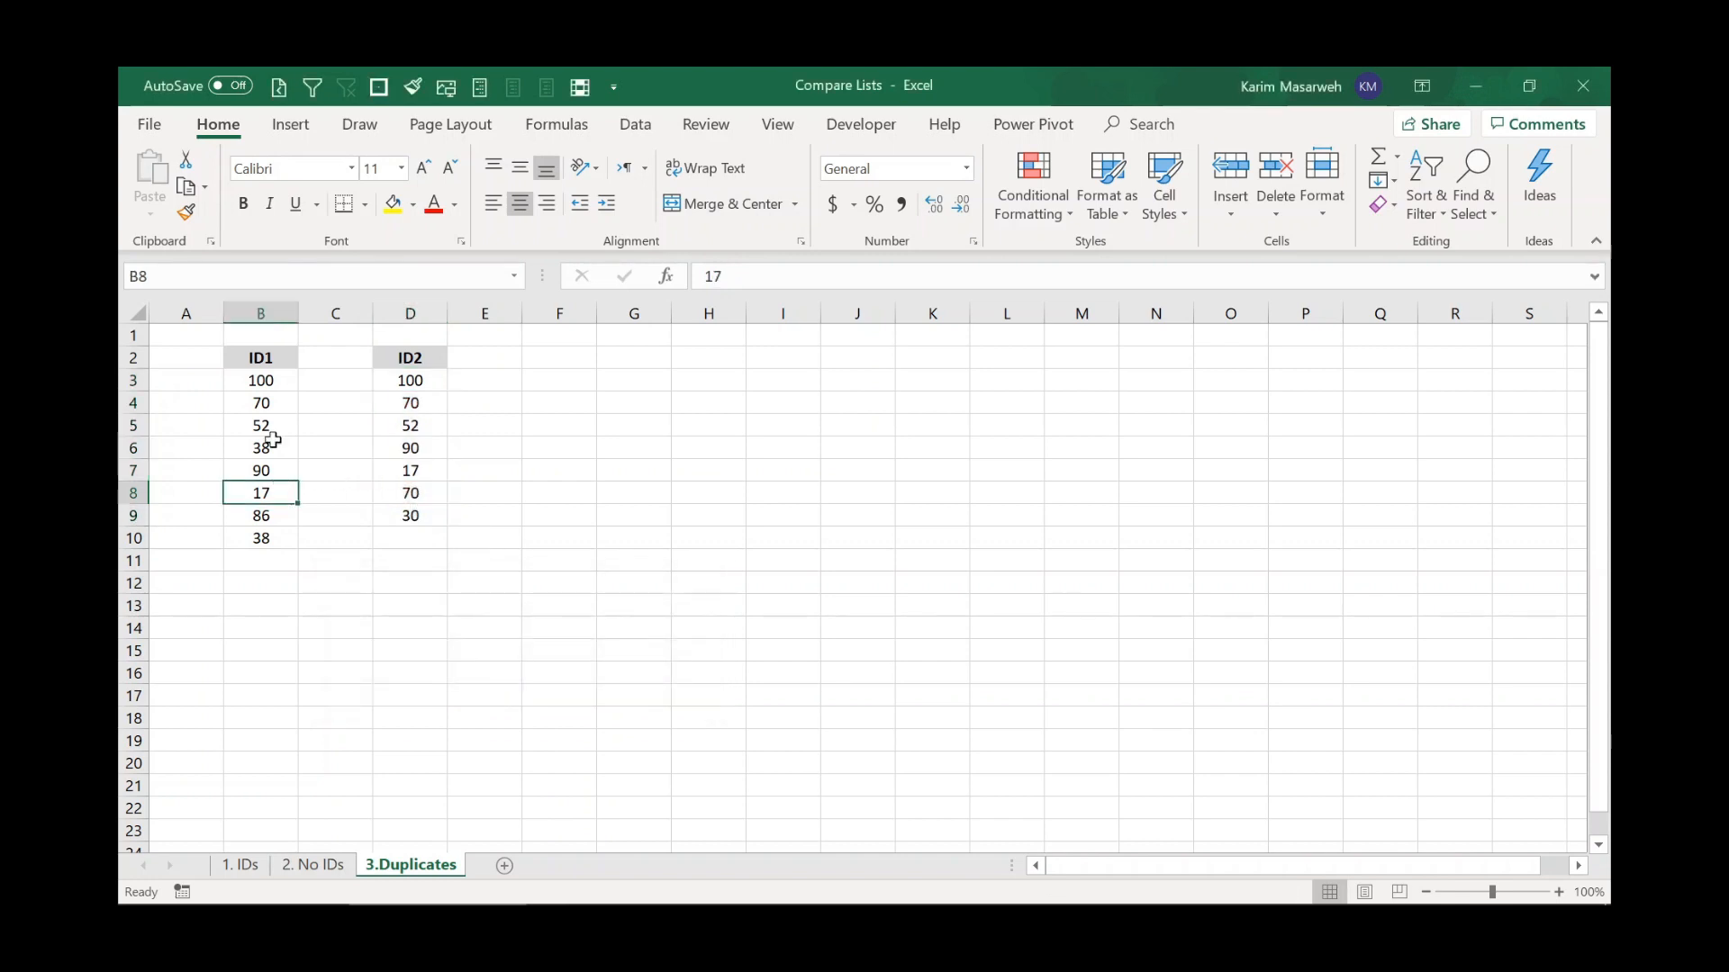
pyautogui.moveTo(263, 358); pyautogui.dragTo(267, 537)
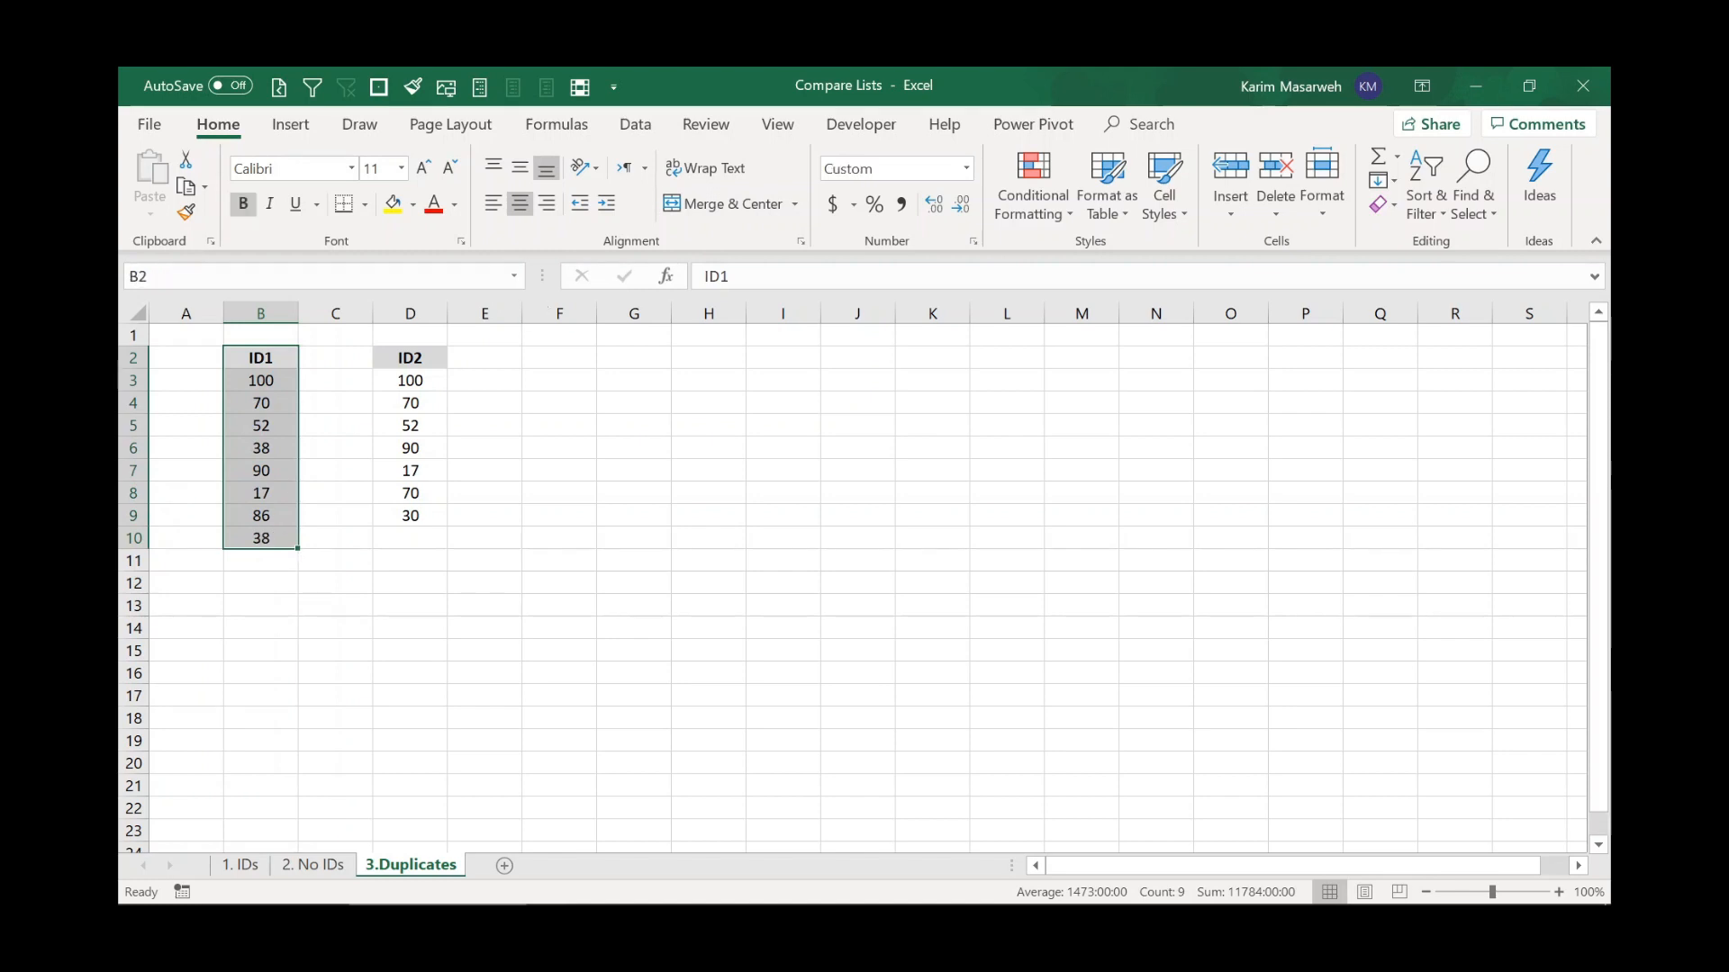
pyautogui.click(666, 130)
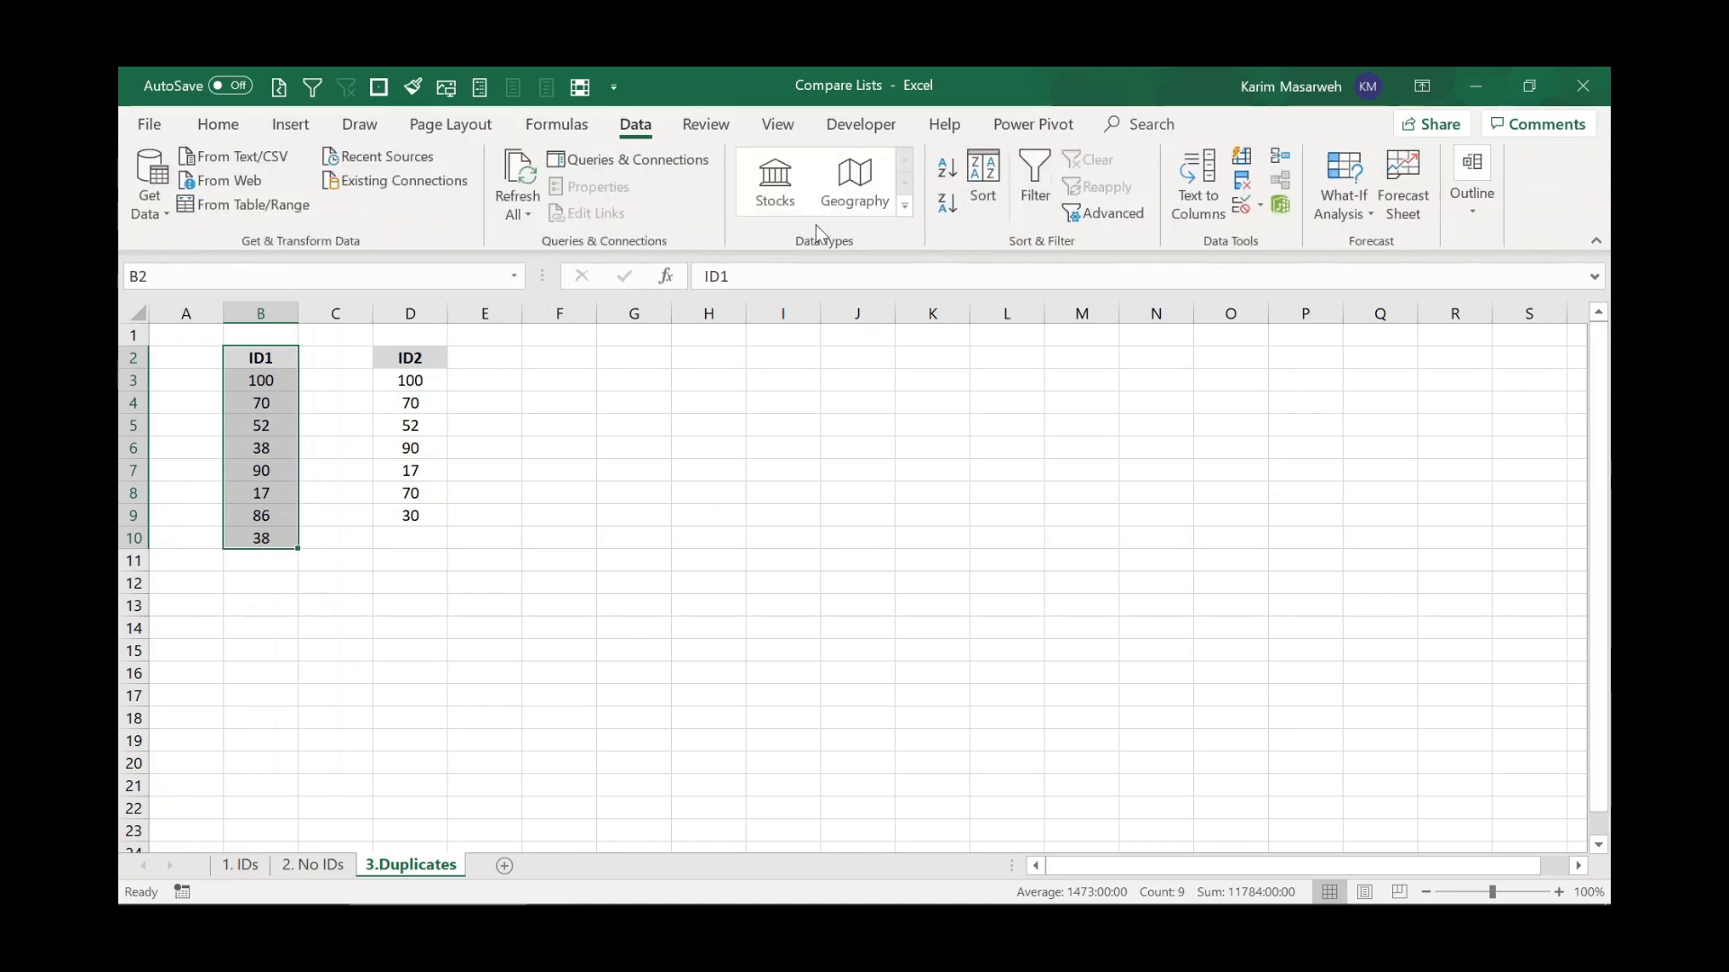
pyautogui.click(1242, 187)
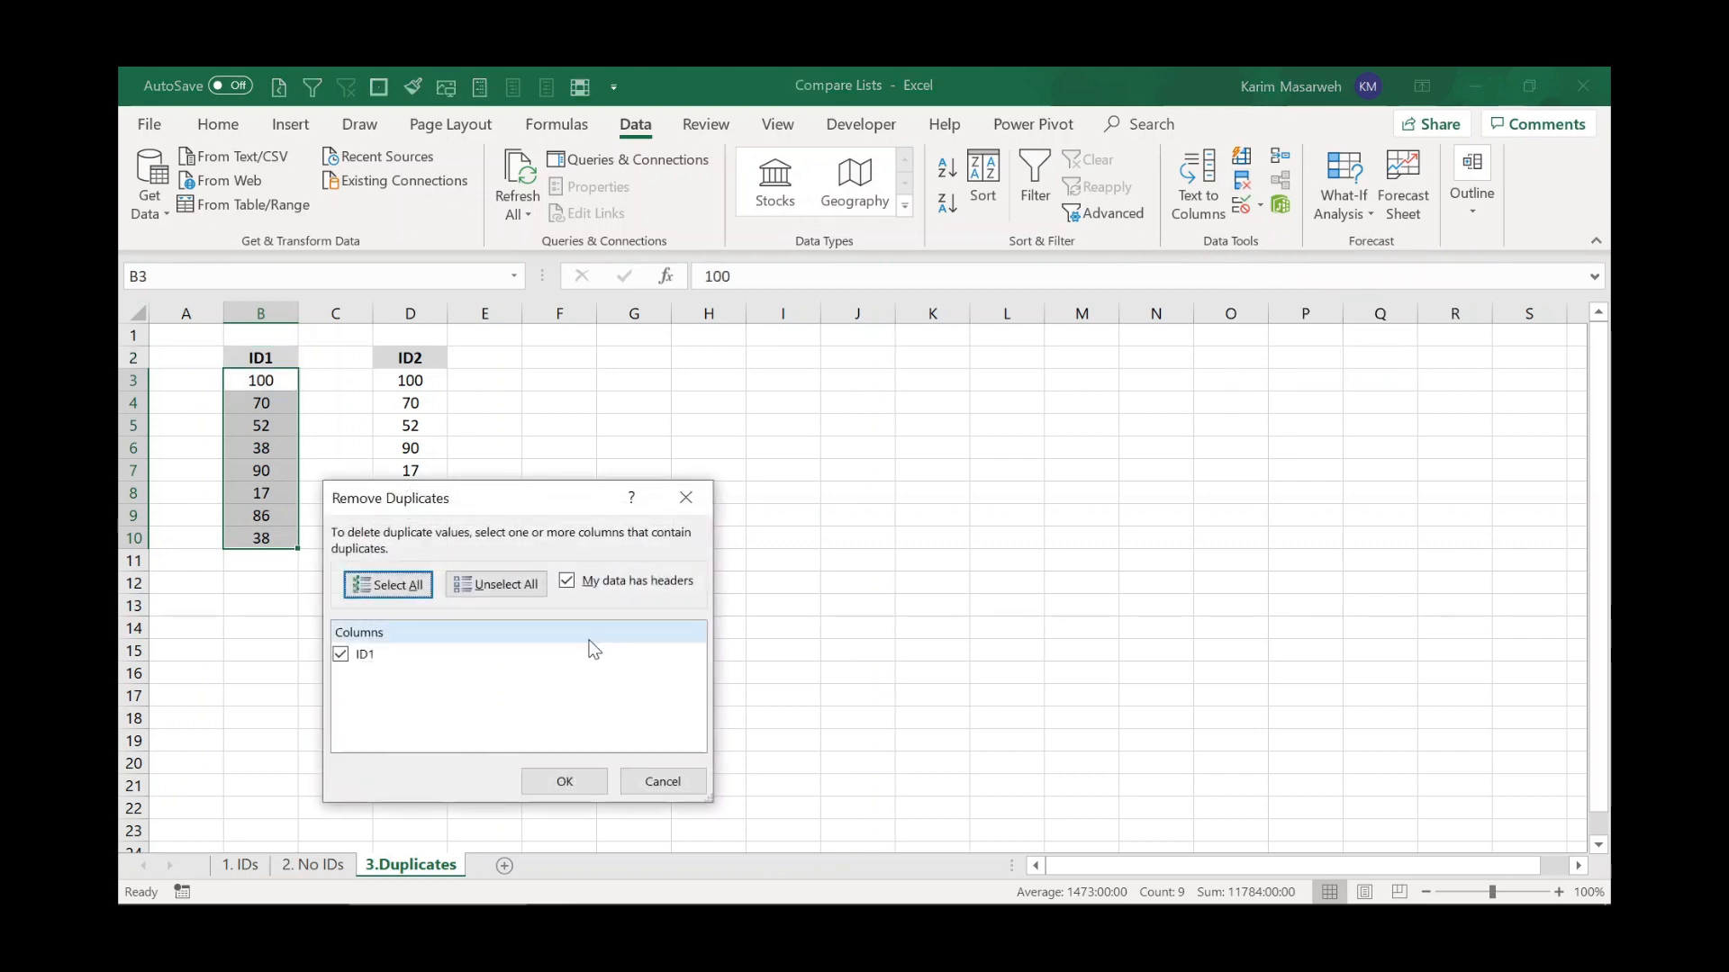
pyautogui.click(559, 781)
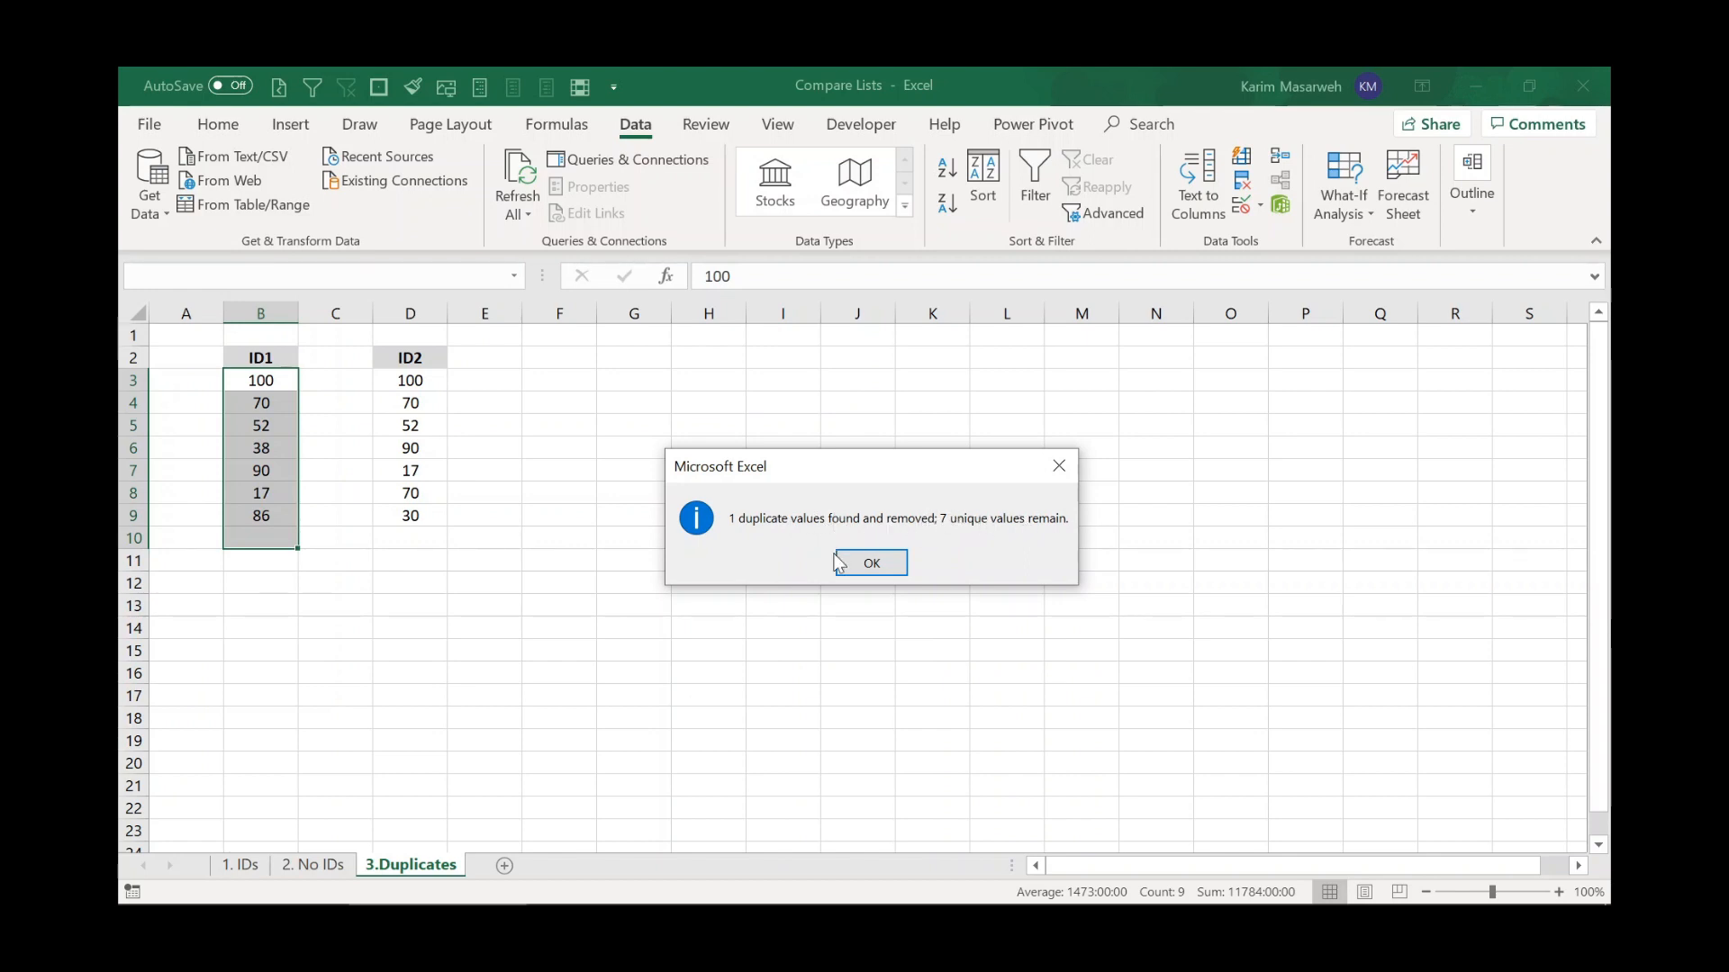
pyautogui.click(866, 562)
# Remove duplicate values from the ID2 column, treating the first row as a header.
pyautogui.moveTo(410, 358); pyautogui.dragTo(411, 517)
pyautogui.click(1243, 180)
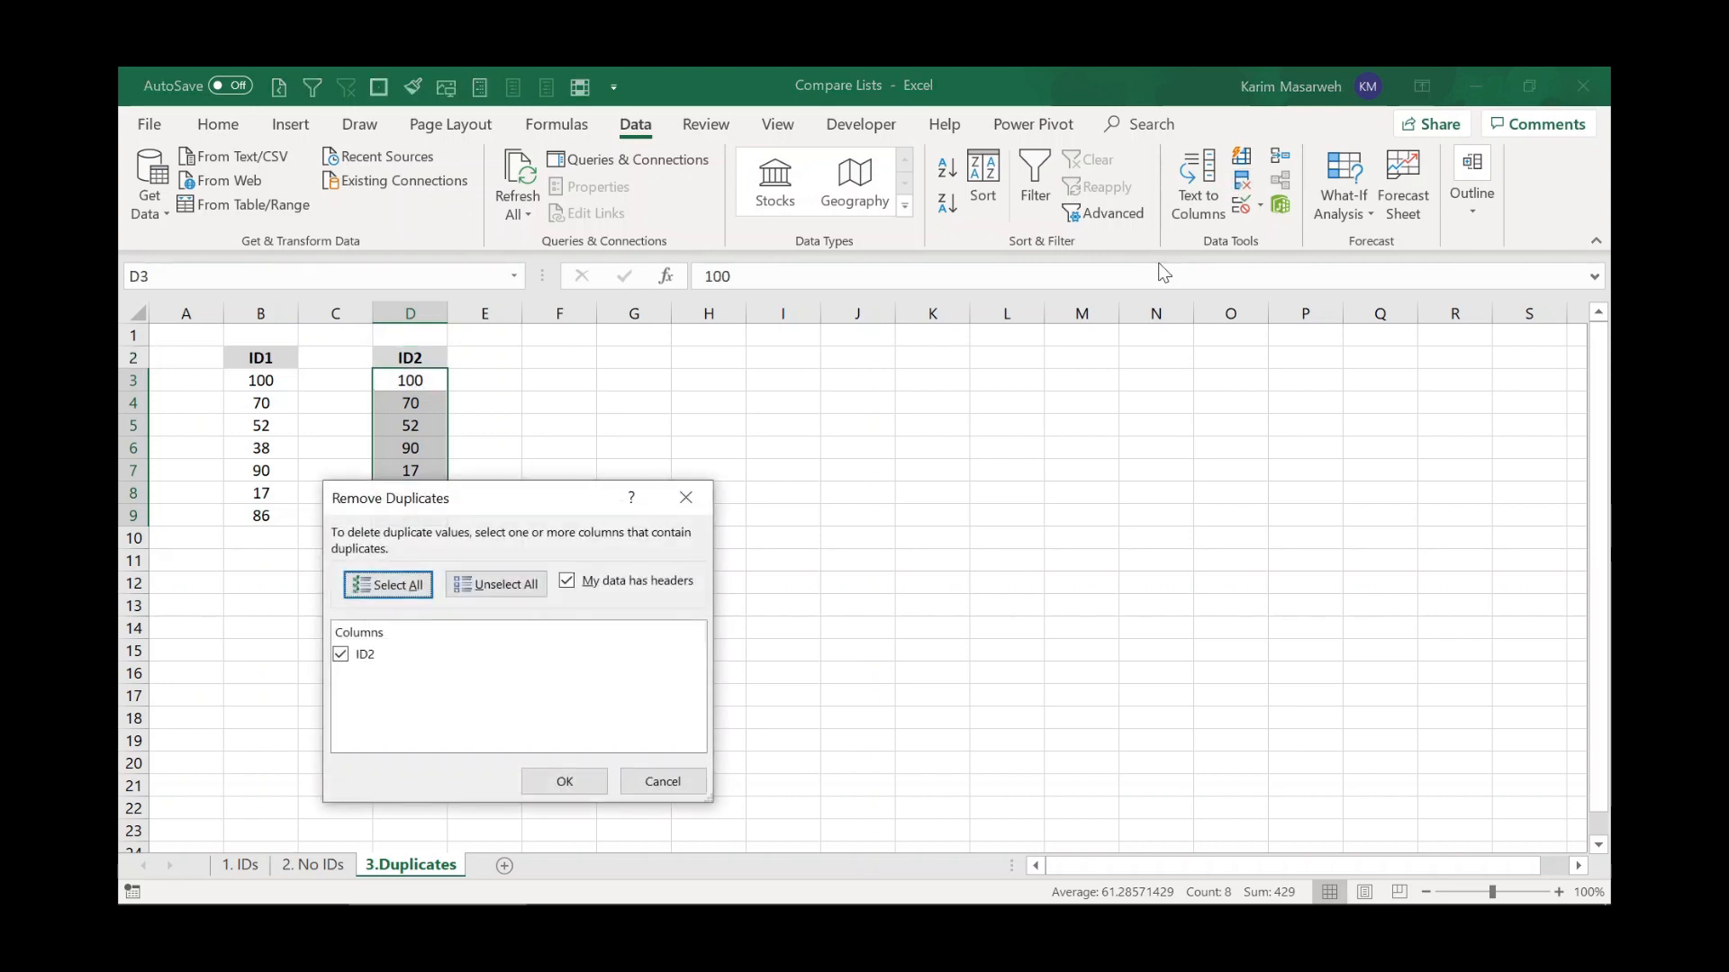
pyautogui.click(564, 780)
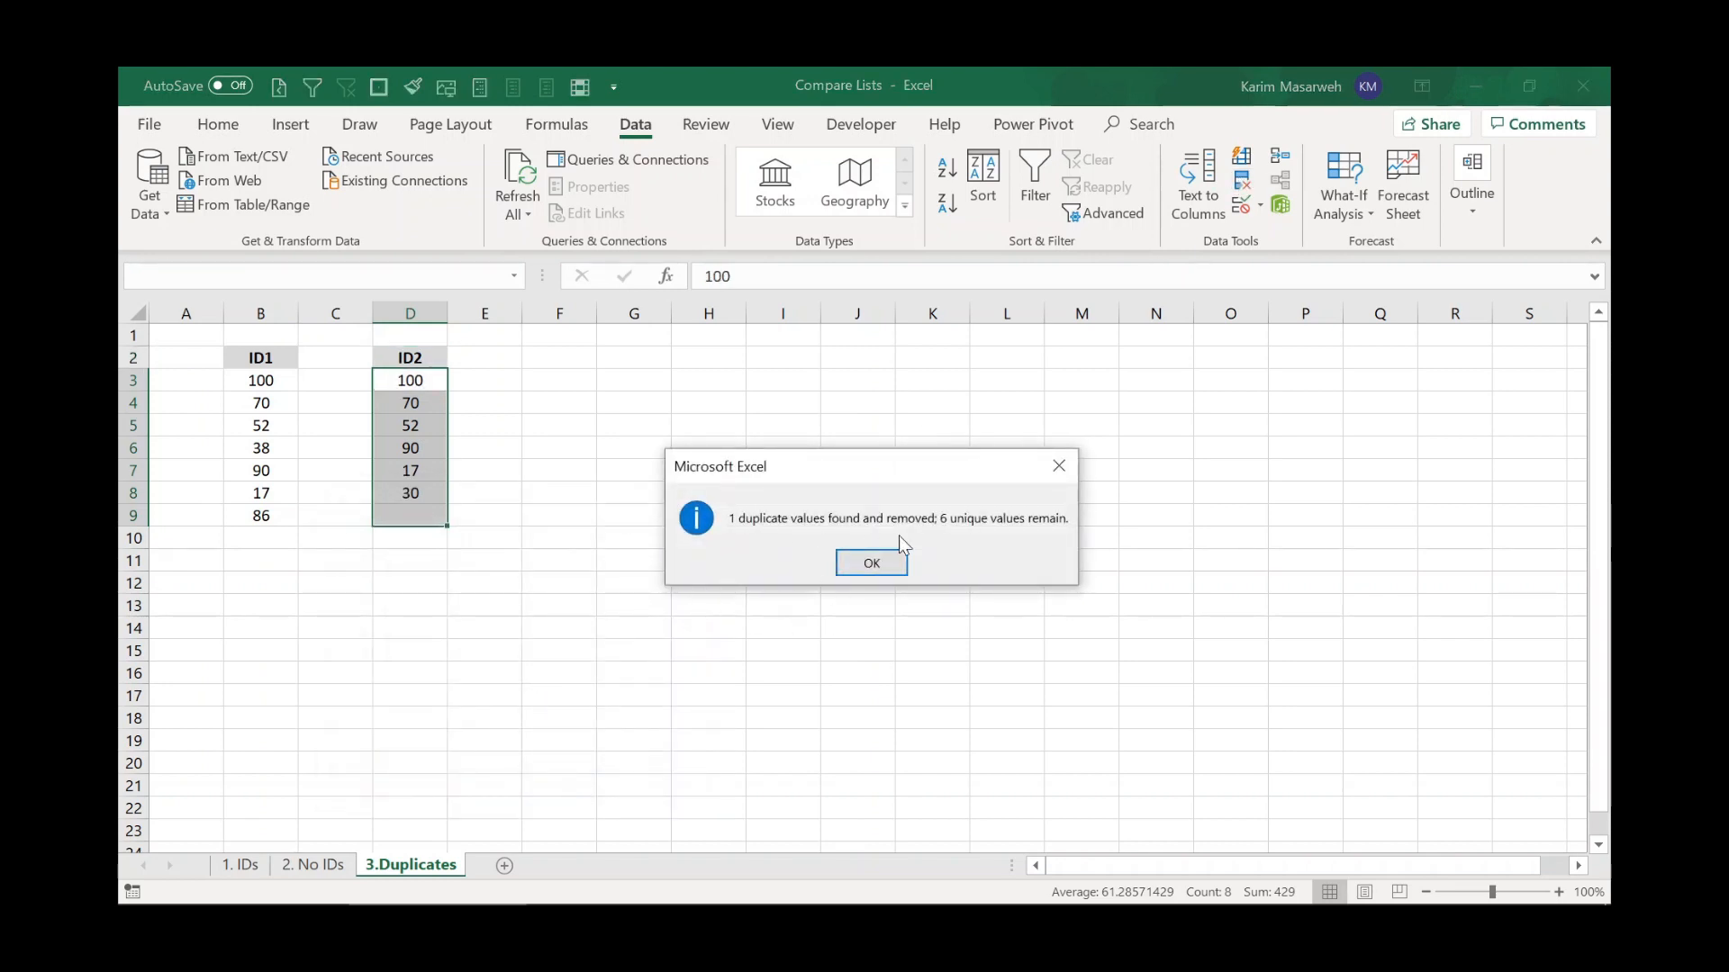
pyautogui.click(872, 563)
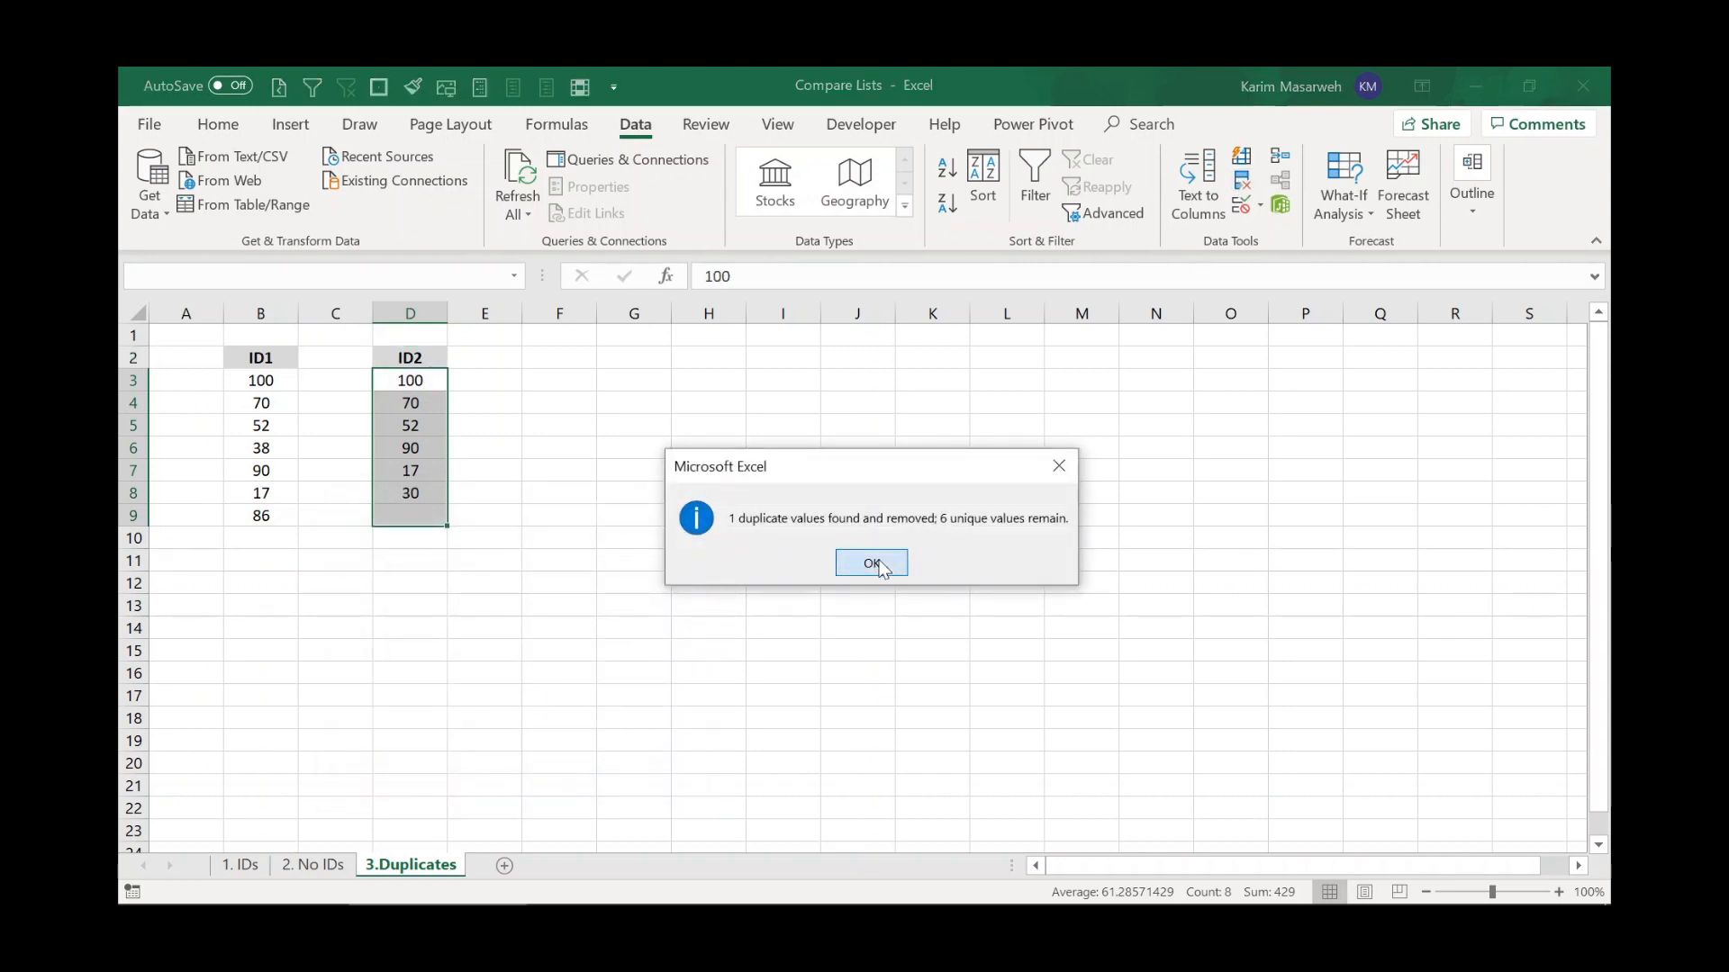
pyautogui.click(410, 499)
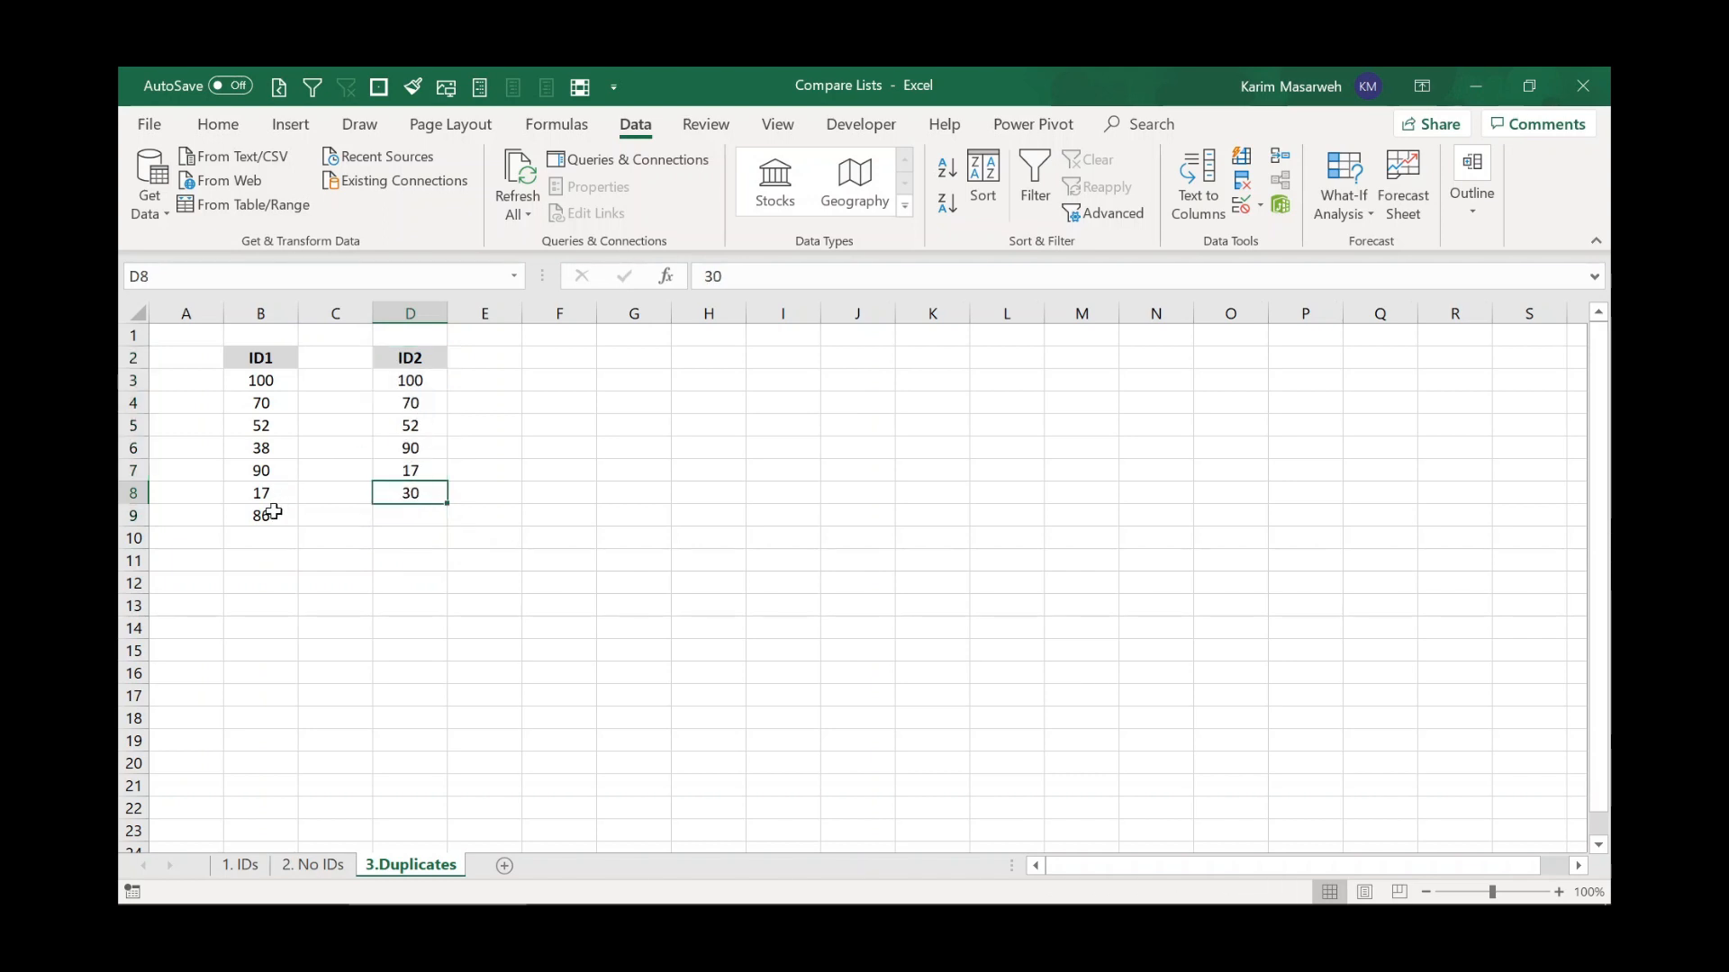
# Highlight the values unique to either list across ID1 and ID2 with a Unique values rule.
pyautogui.click(262, 382)
pyautogui.moveTo(264, 399); pyautogui.dragTo(262, 509)
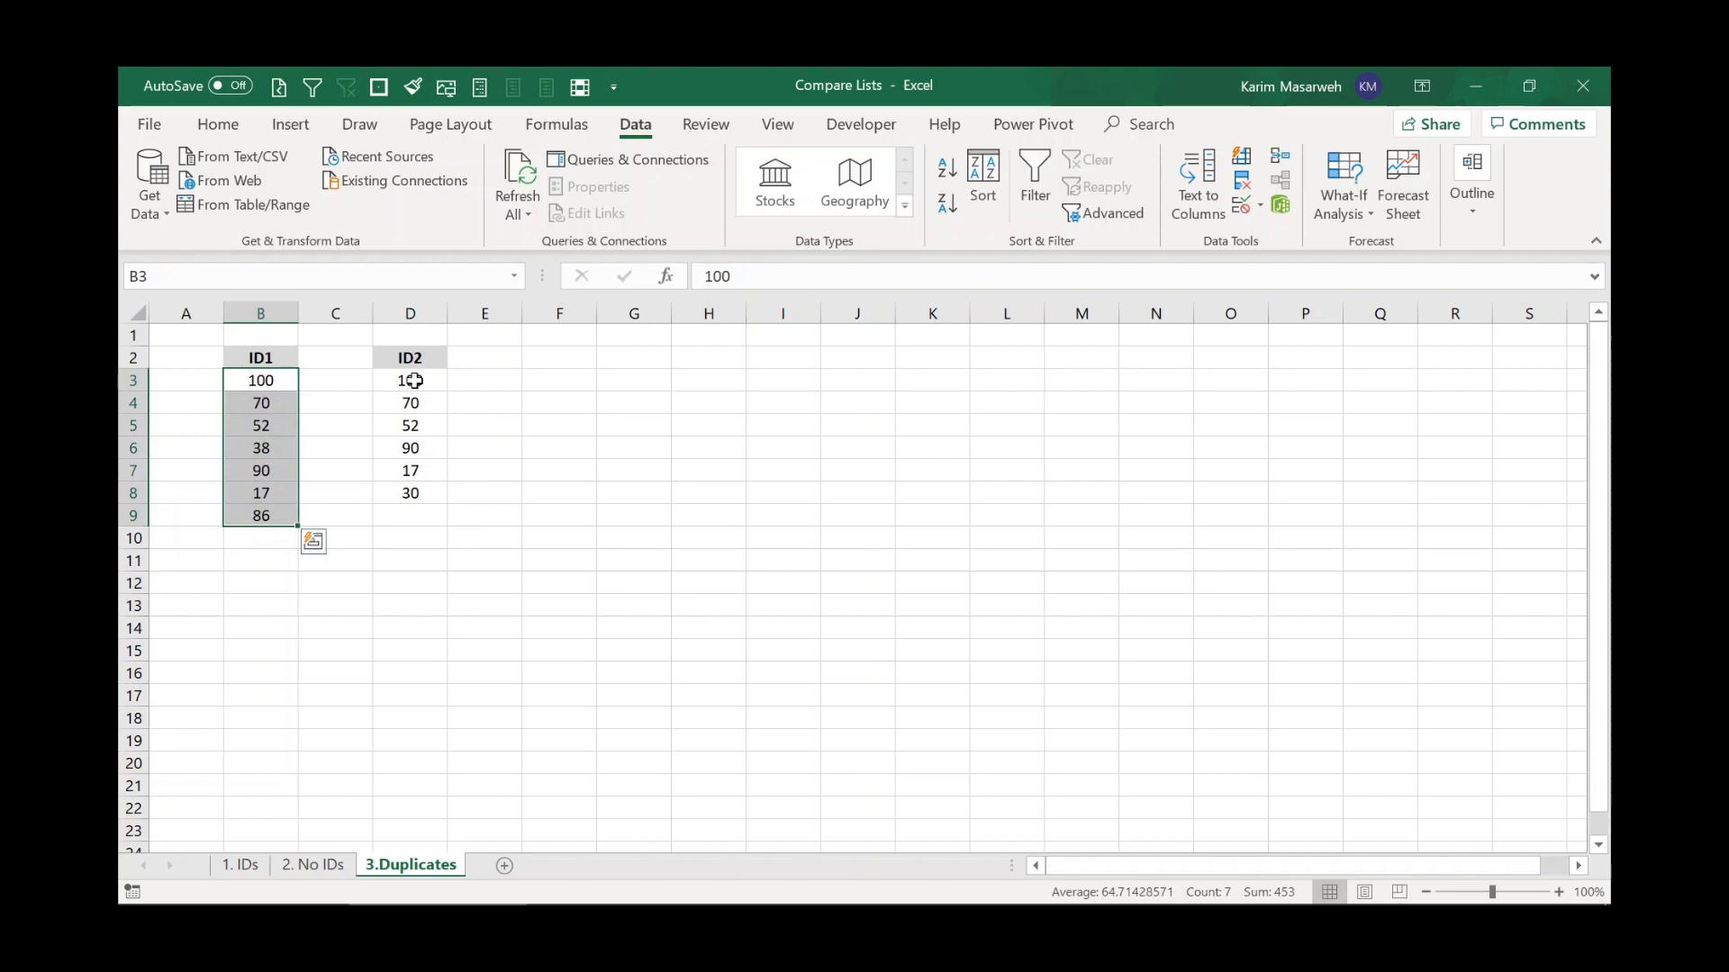
pyautogui.moveTo(409, 380); pyautogui.dragTo(427, 487)
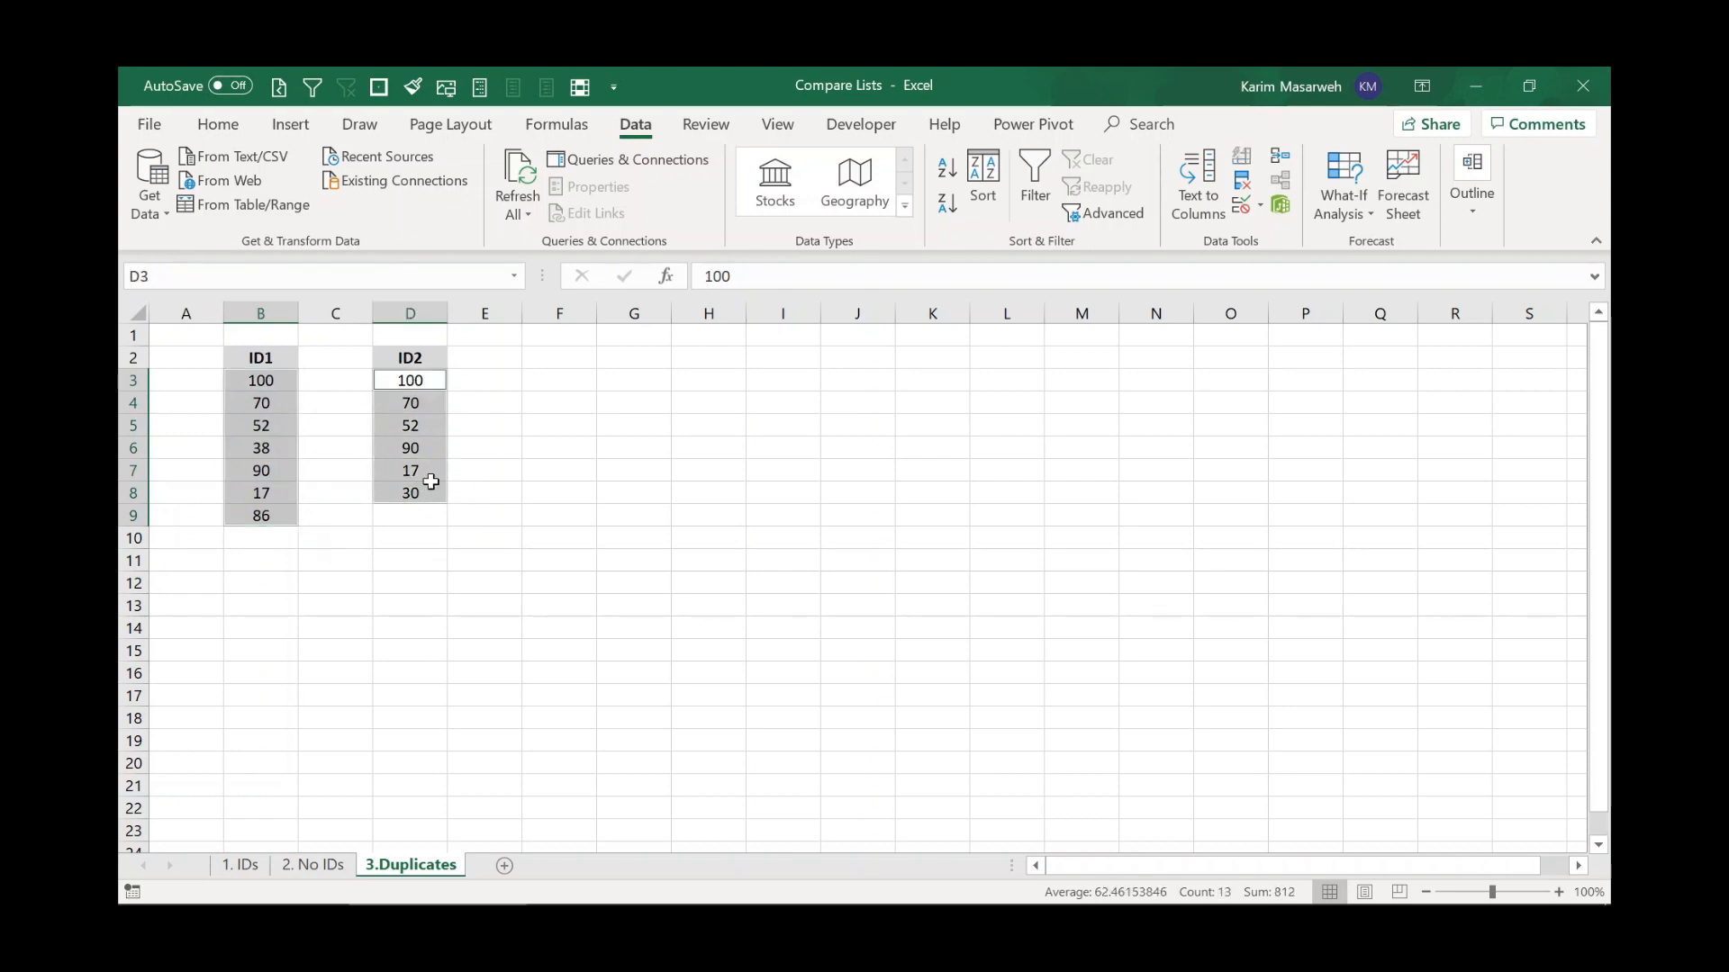
pyautogui.click(580, 87)
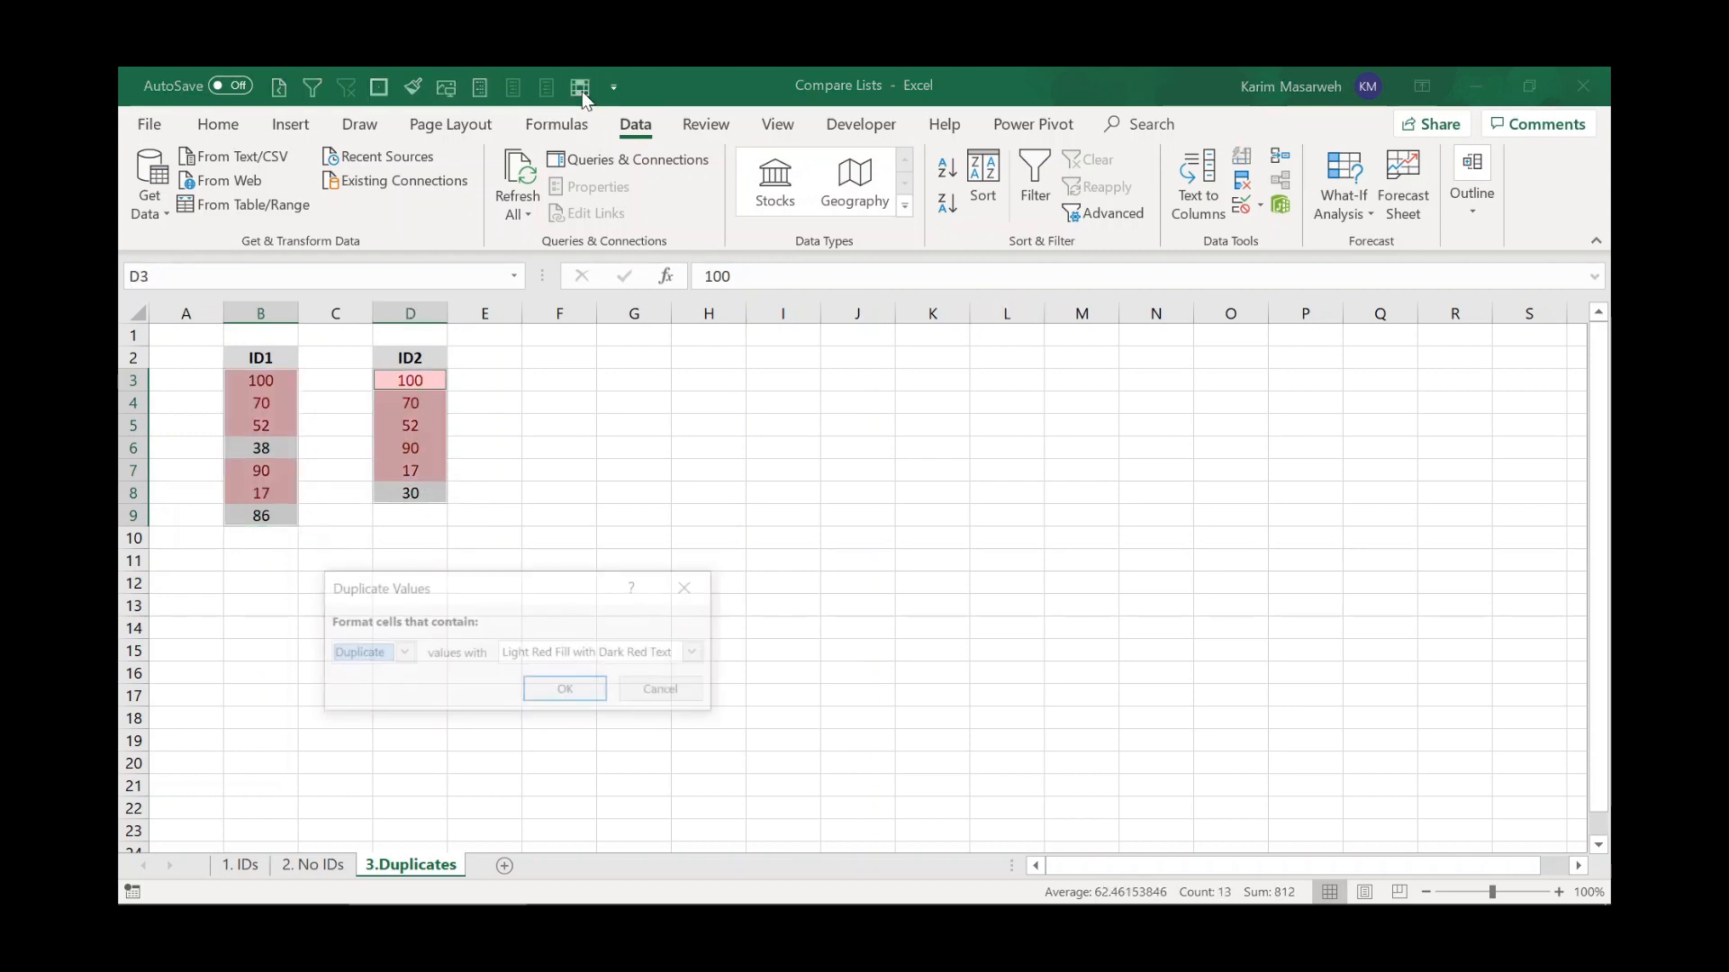
pyautogui.click(365, 654)
pyautogui.click(364, 697)
pyautogui.click(581, 694)
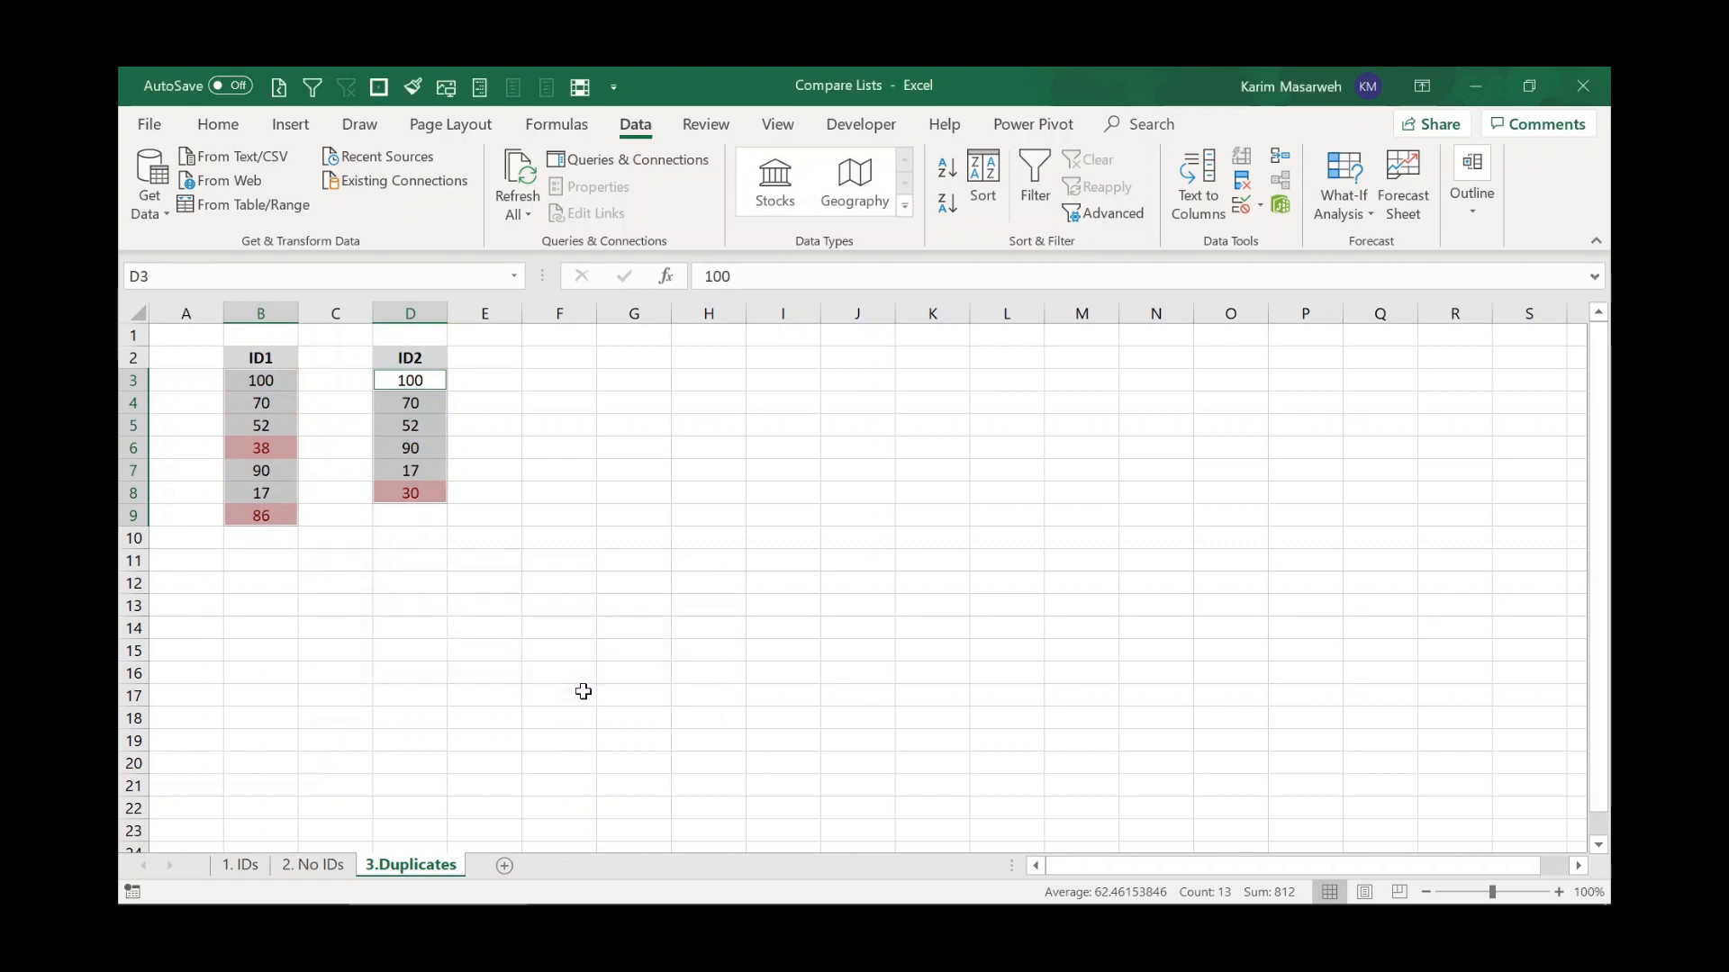
pyautogui.click(420, 498)
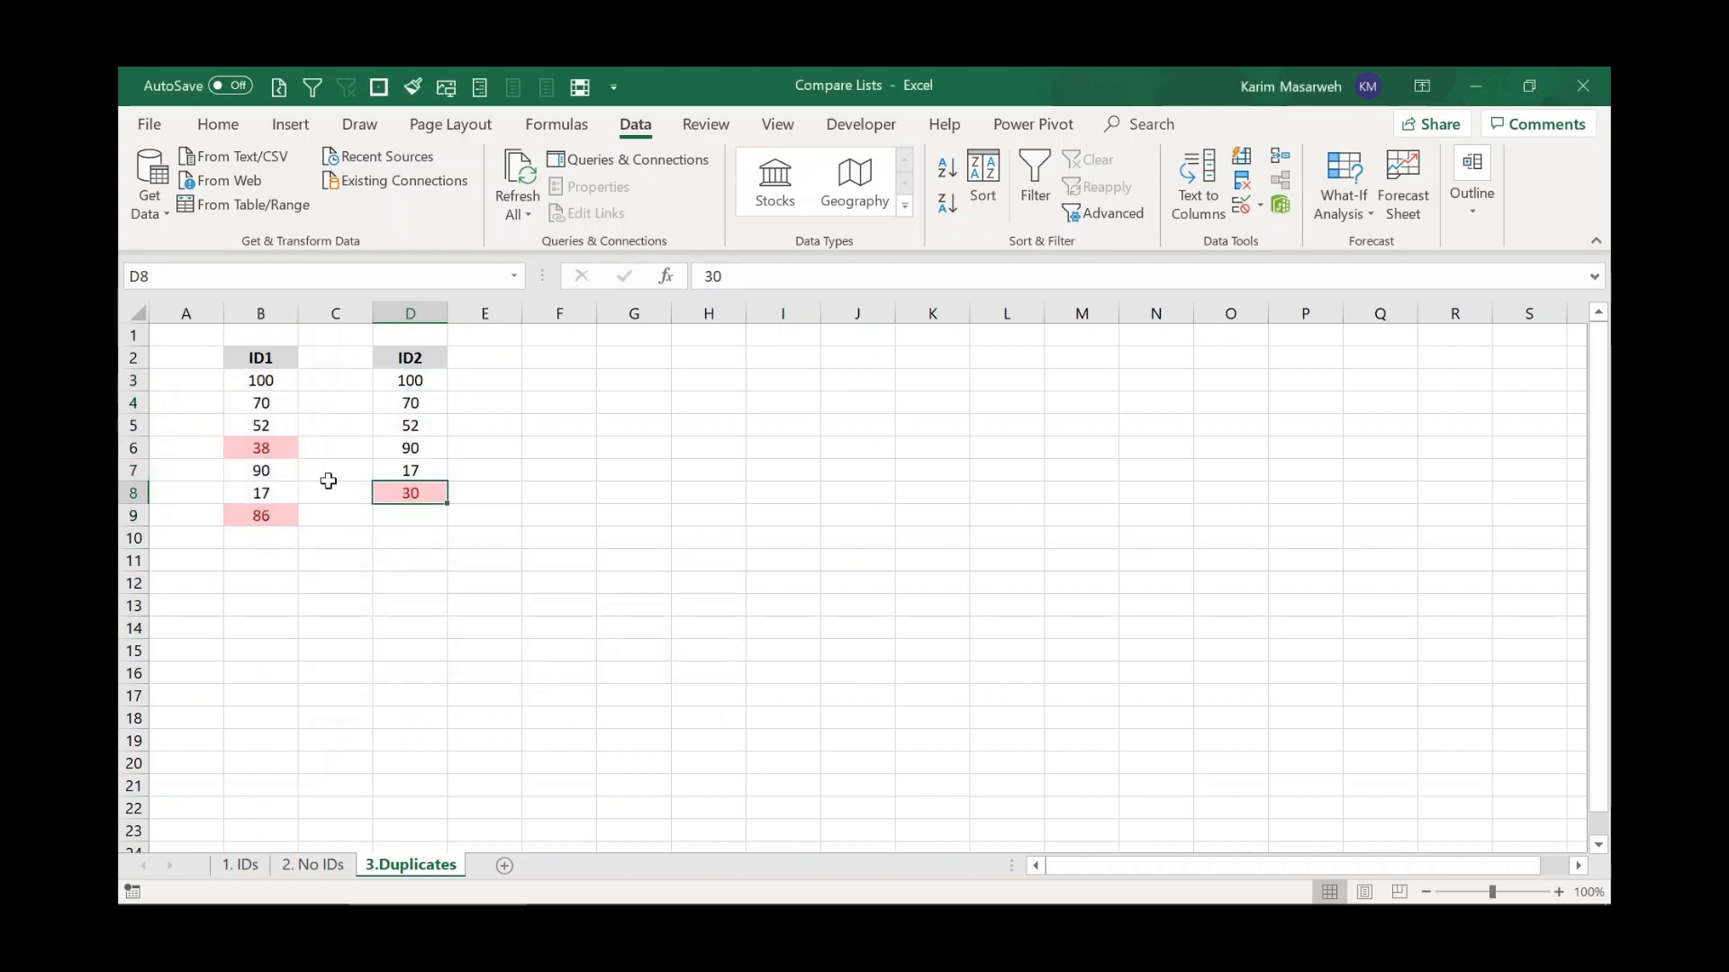
pyautogui.click(273, 453)
pyautogui.click(264, 518)
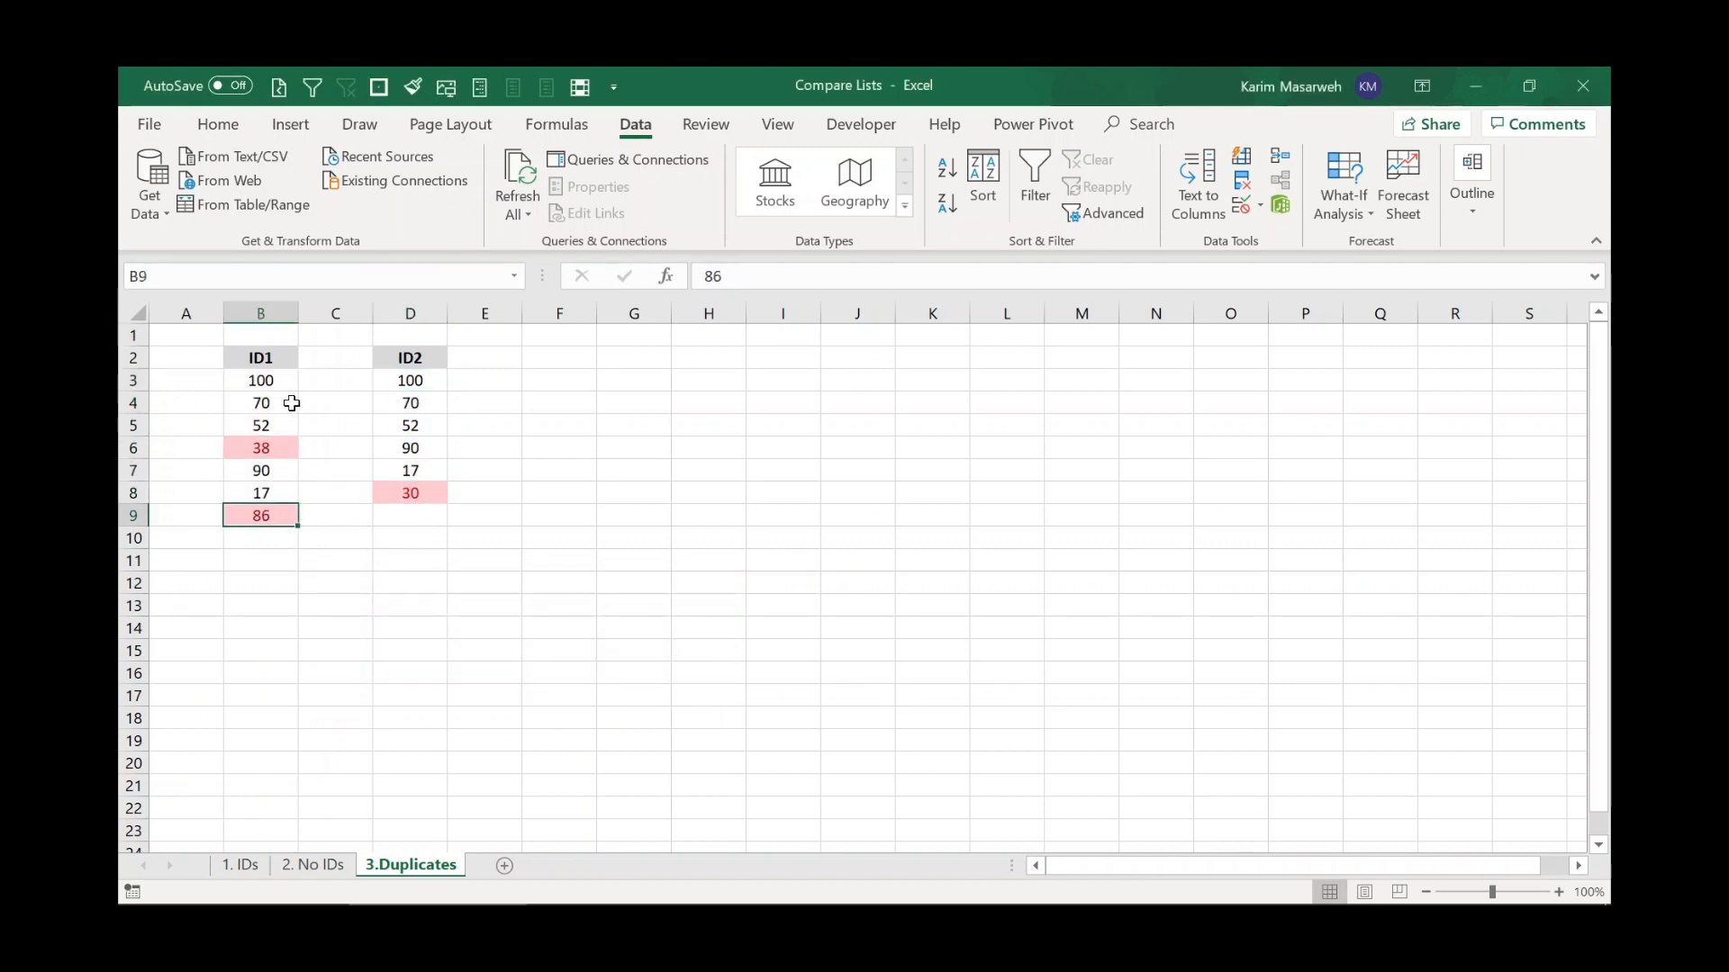
pyautogui.click(411, 502)
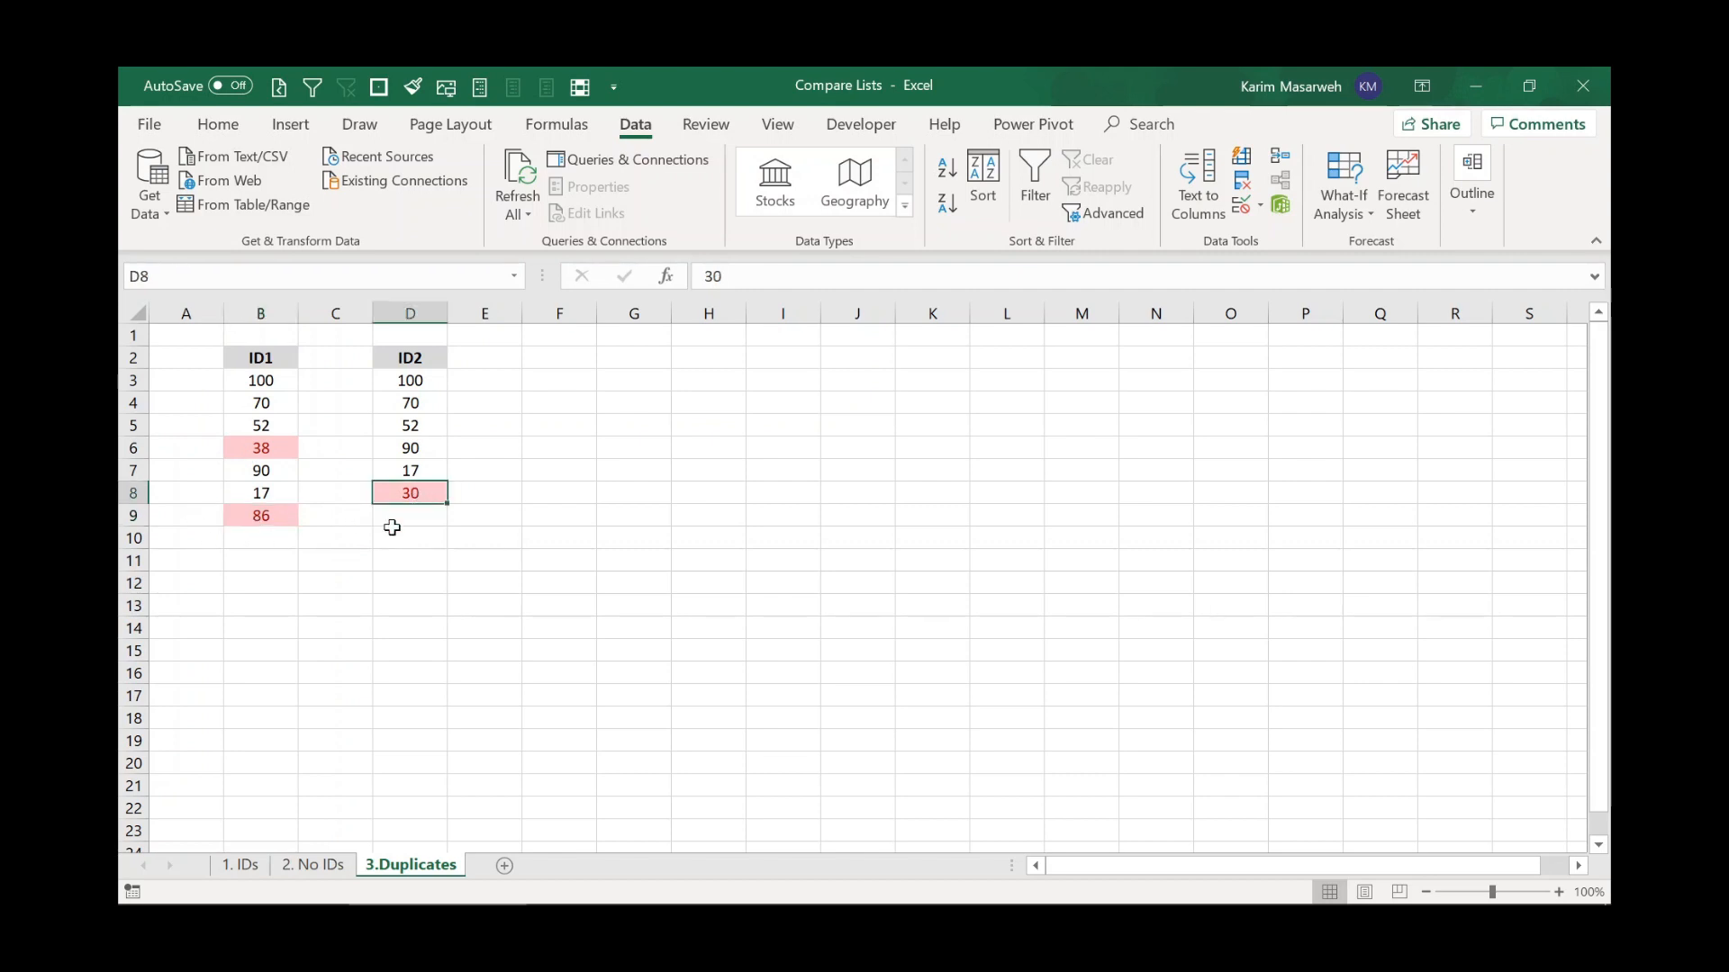